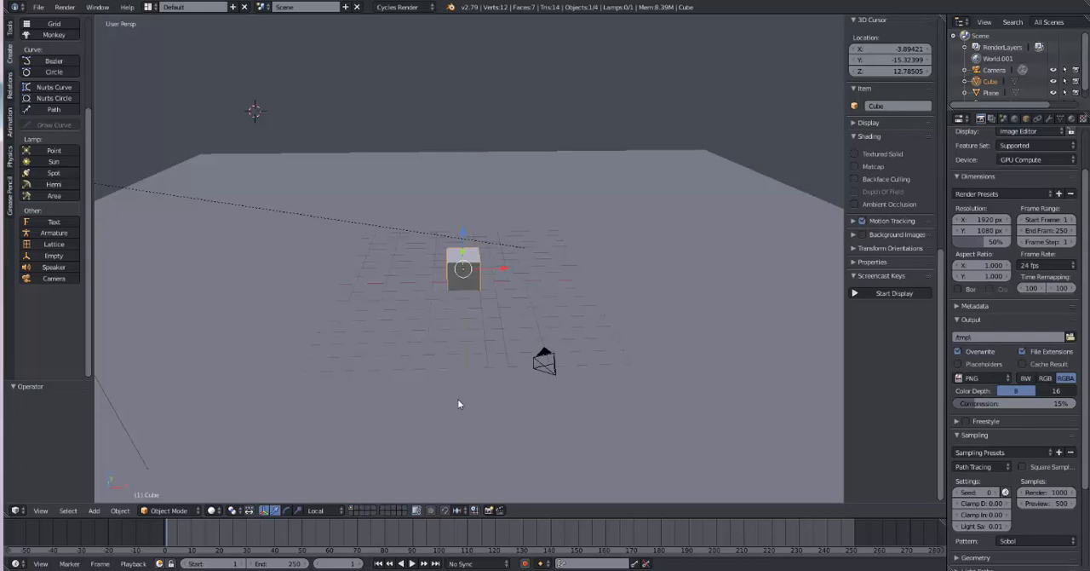
# Step: Delete the cube and select the large ground plane
pyautogui.press('x')
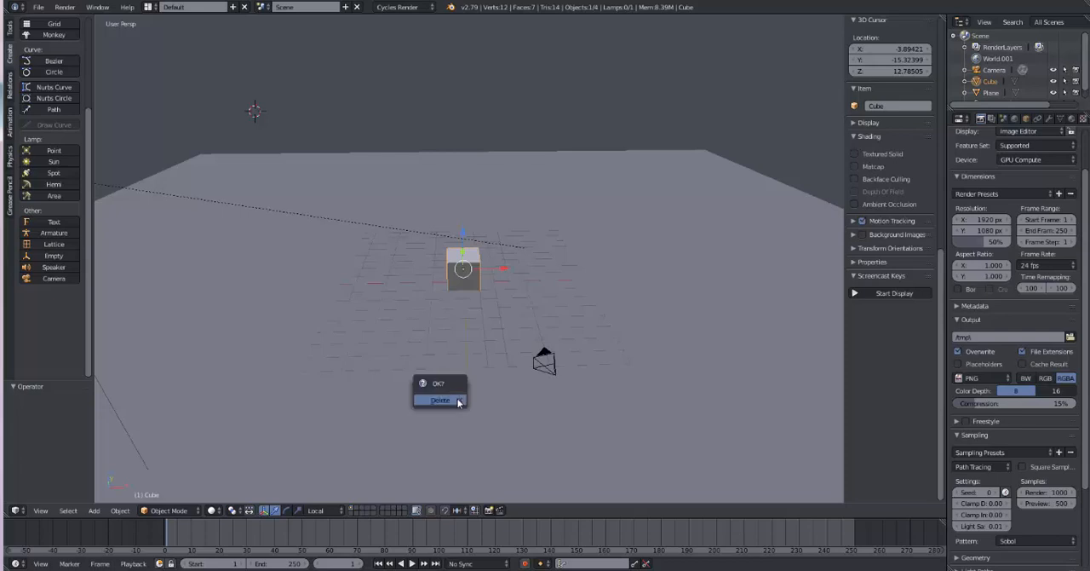
pyautogui.click(457, 402)
pyautogui.rightClick(457, 402)
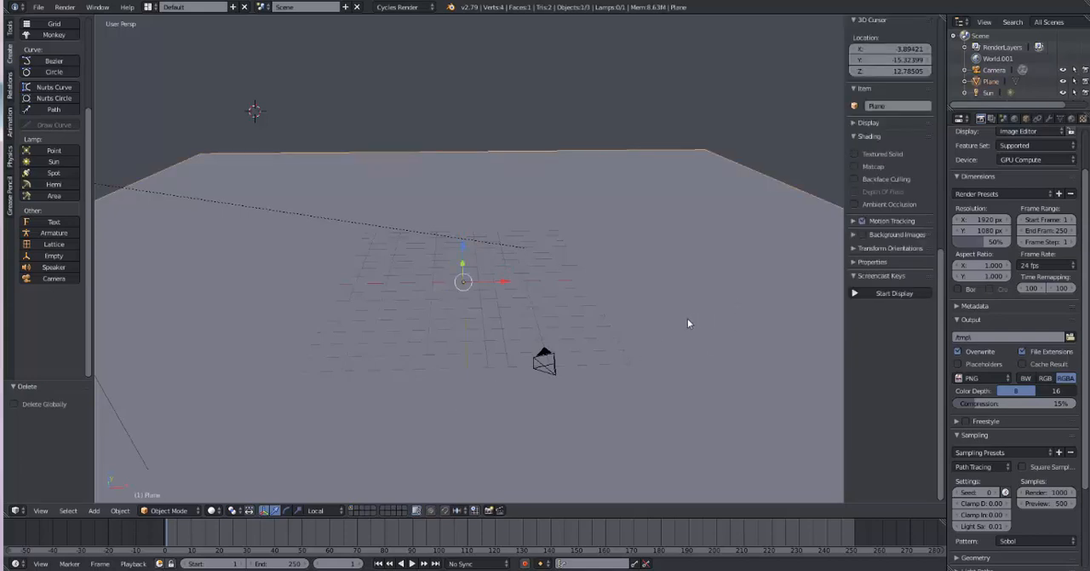
# Step: Start the Screencast Keys display, move the ground plane to the second layer, and show only that layer
pyautogui.press('m')
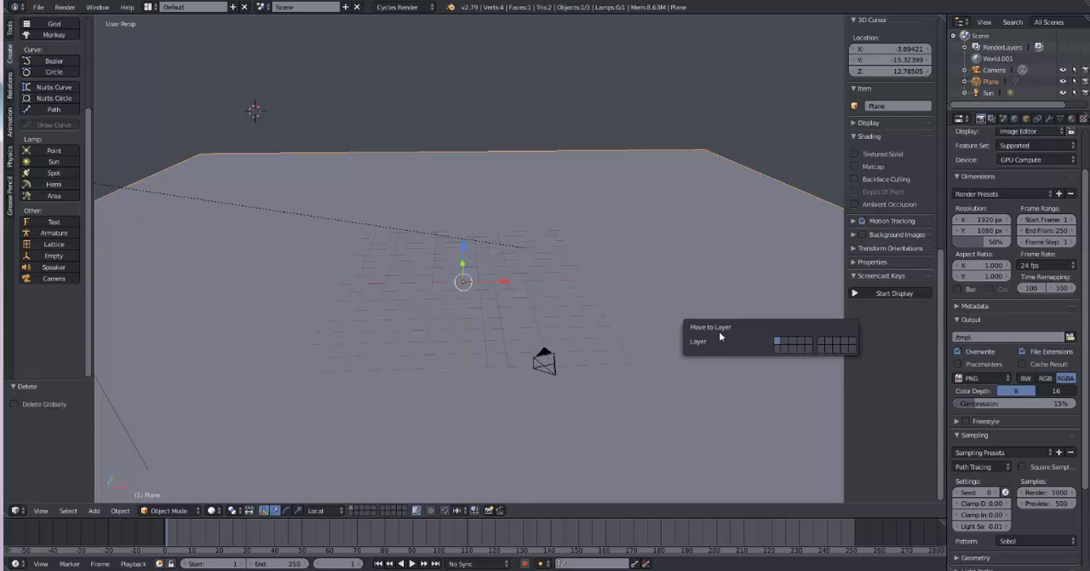
pyautogui.click(891, 292)
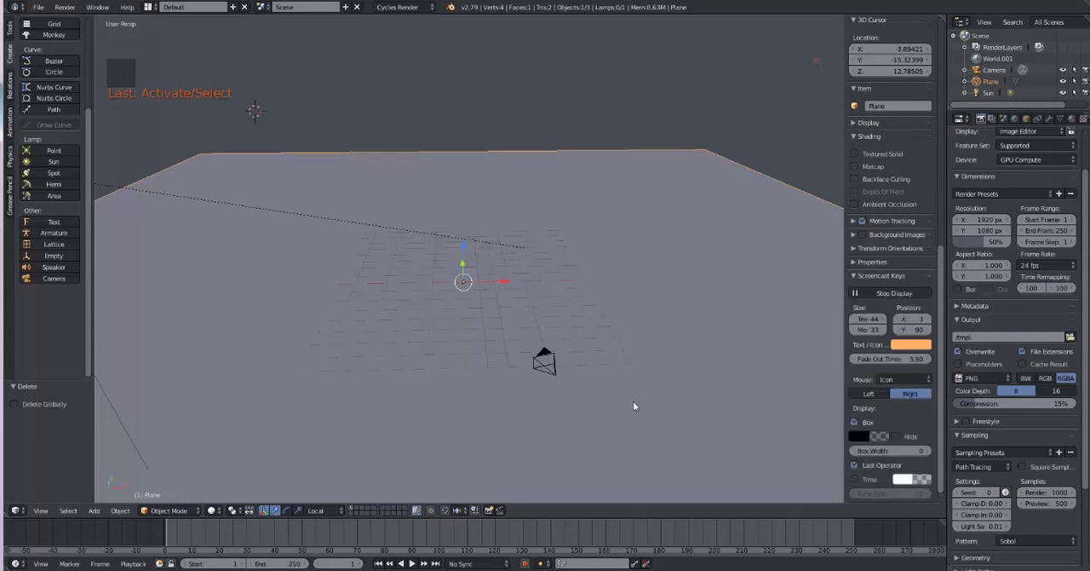
pyautogui.press('m')
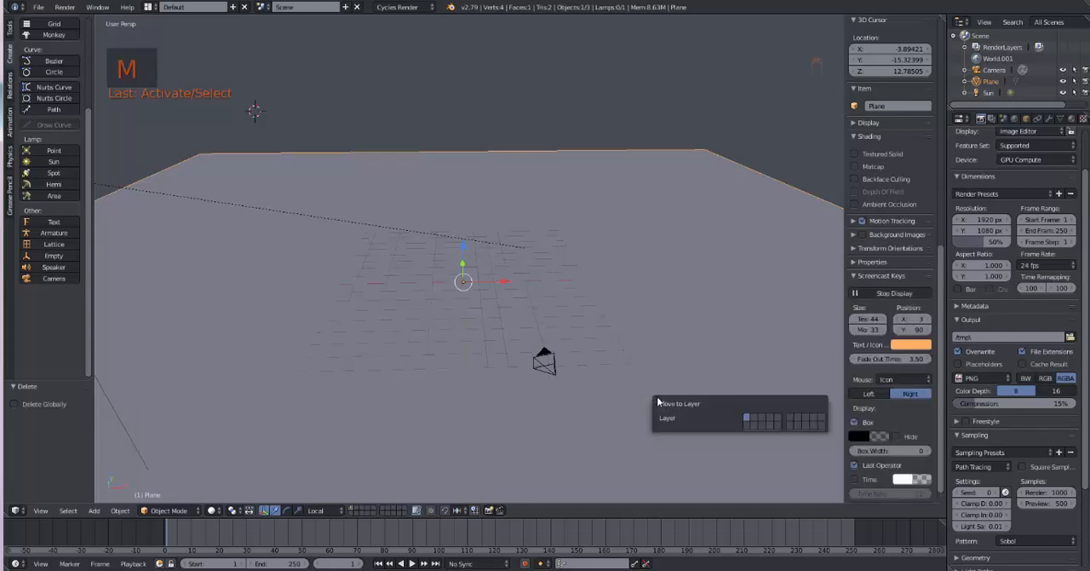
pyautogui.click(753, 420)
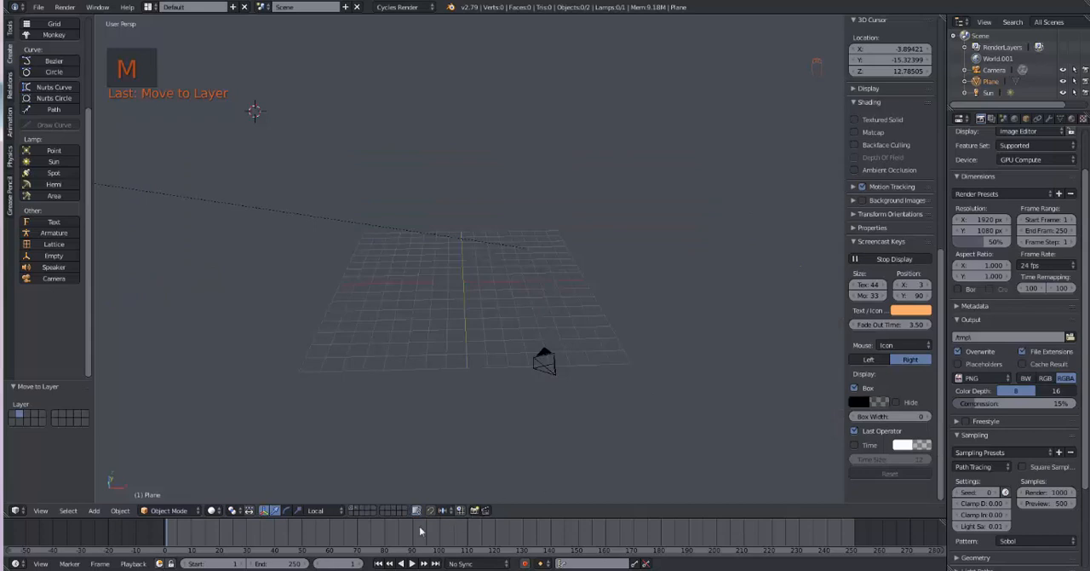
pyautogui.click(358, 509)
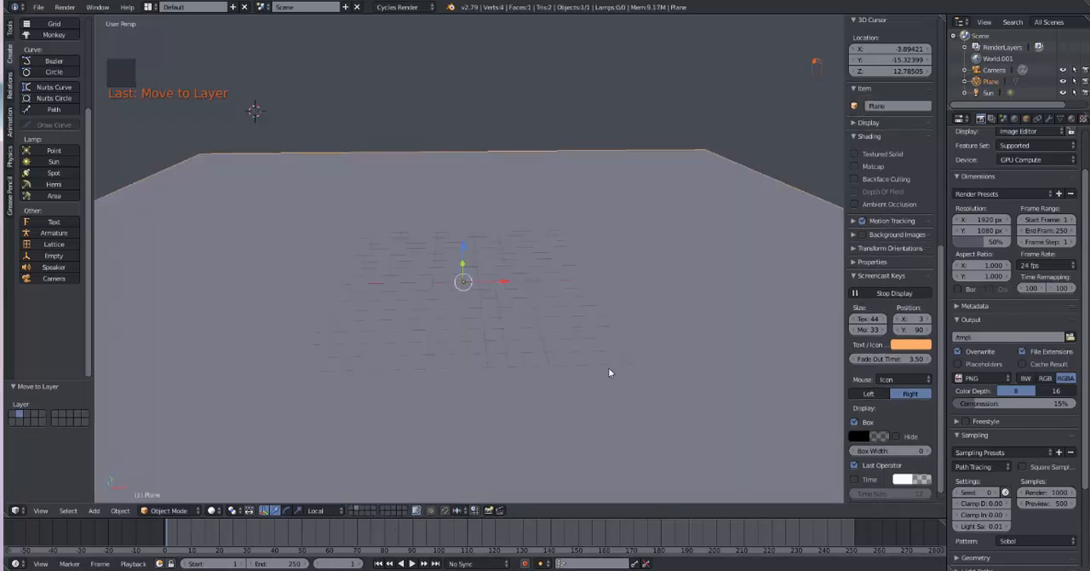
# Step: Extrude the plane's face upward by about 0.77 to give it thickness
pyautogui.press('KP_7')
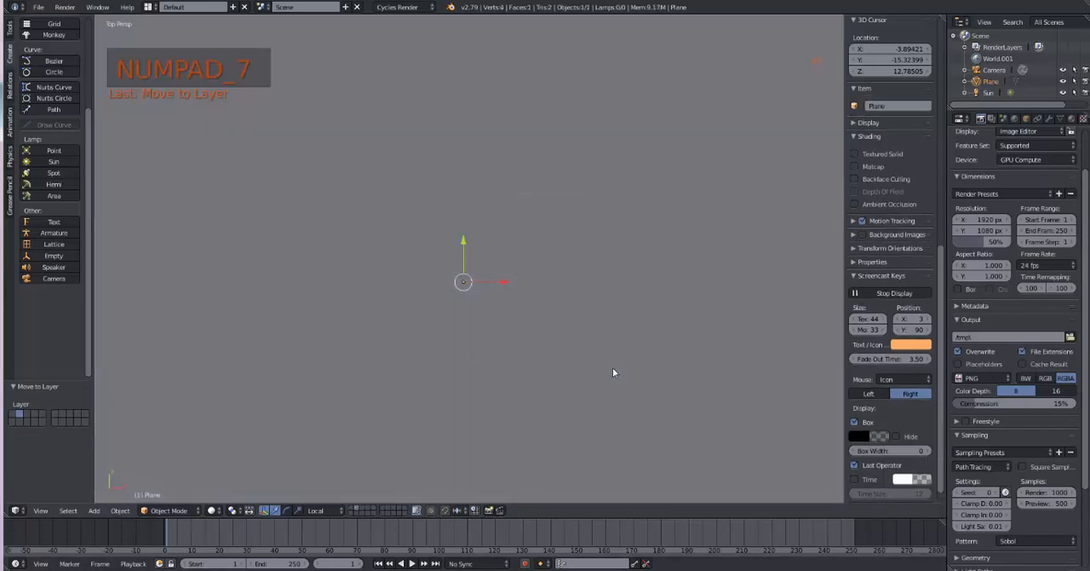
pyautogui.scroll(-3, 628, 381)
pyautogui.keyDown('shift'); pyautogui.moveTo(637, 377); pyautogui.dragTo(528, 298, button='middle'); pyautogui.keyUp('shift')
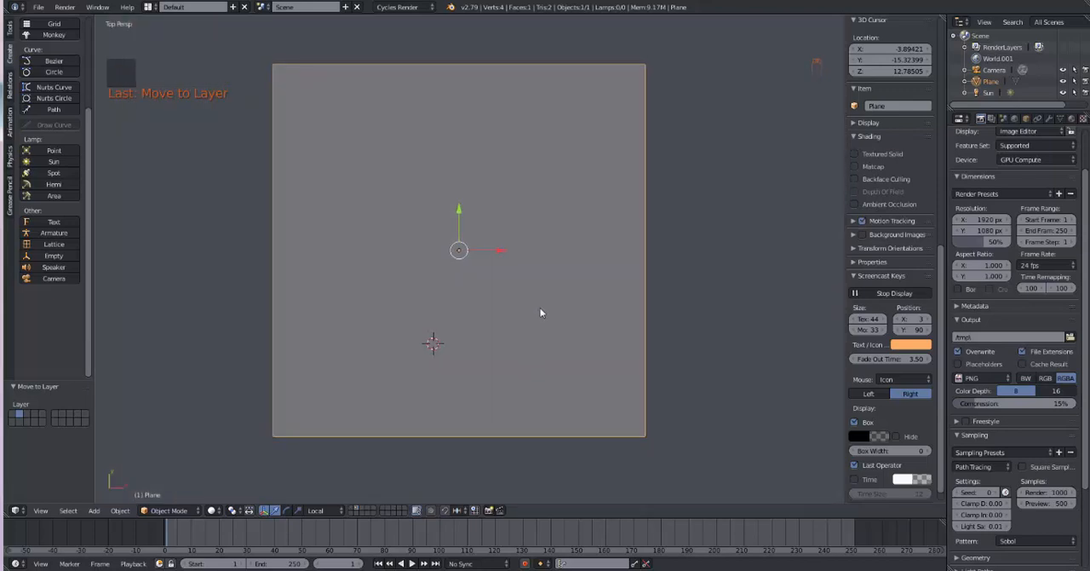
pyautogui.press('KP_1')
pyautogui.press('Tab')
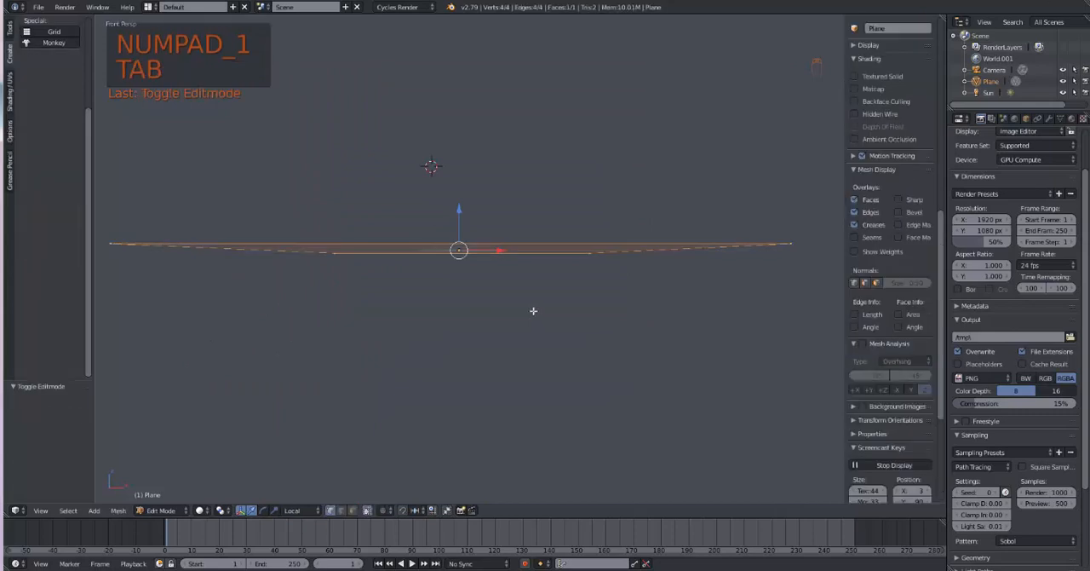
pyautogui.keyDown('shift'); pyautogui.moveTo(545, 321); pyautogui.dragTo(557, 362, button='middle'); pyautogui.keyUp('shift')
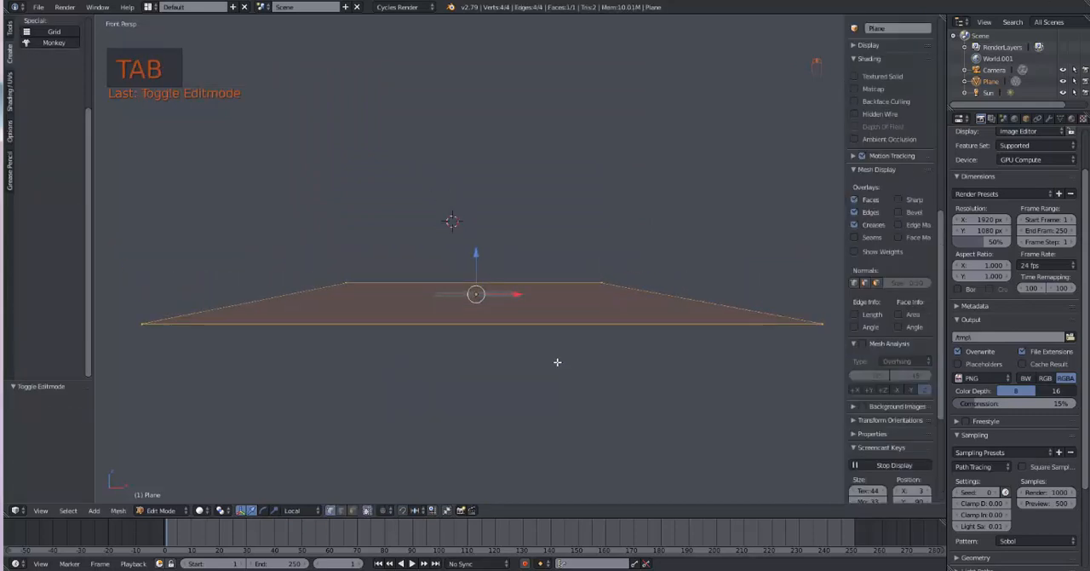
pyautogui.press('e')
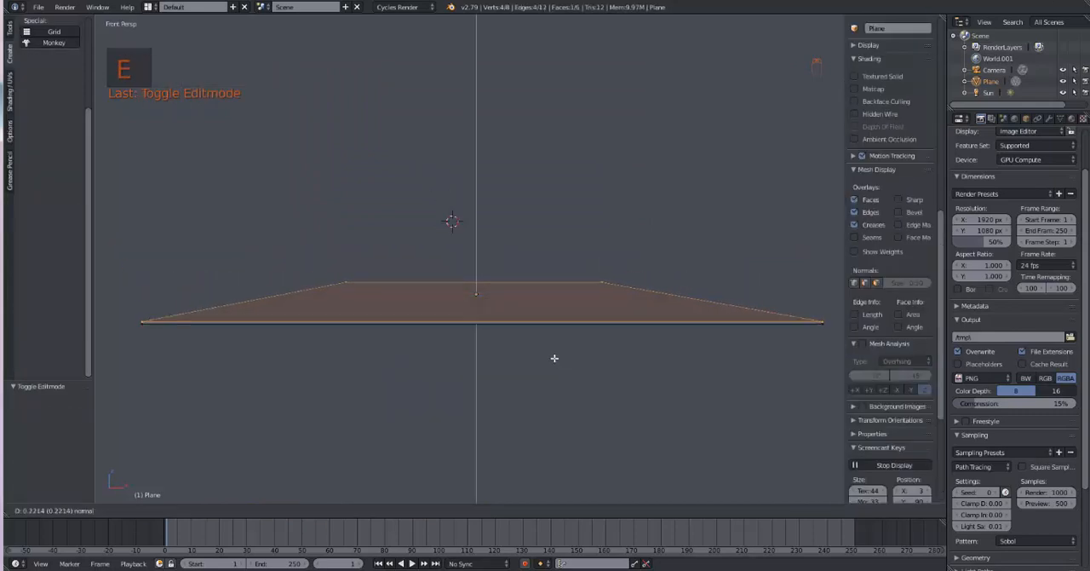
pyautogui.click(554, 355)
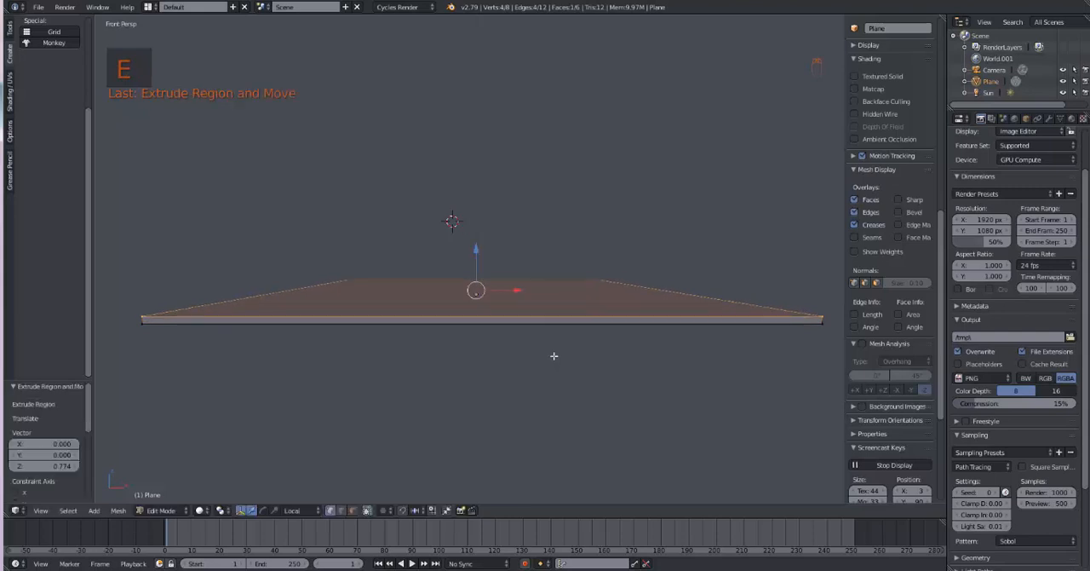
# Step: Extrude the slab's top face up about 0.44 and scale it to about 0.93 for a beveled rim
pyautogui.press('e')
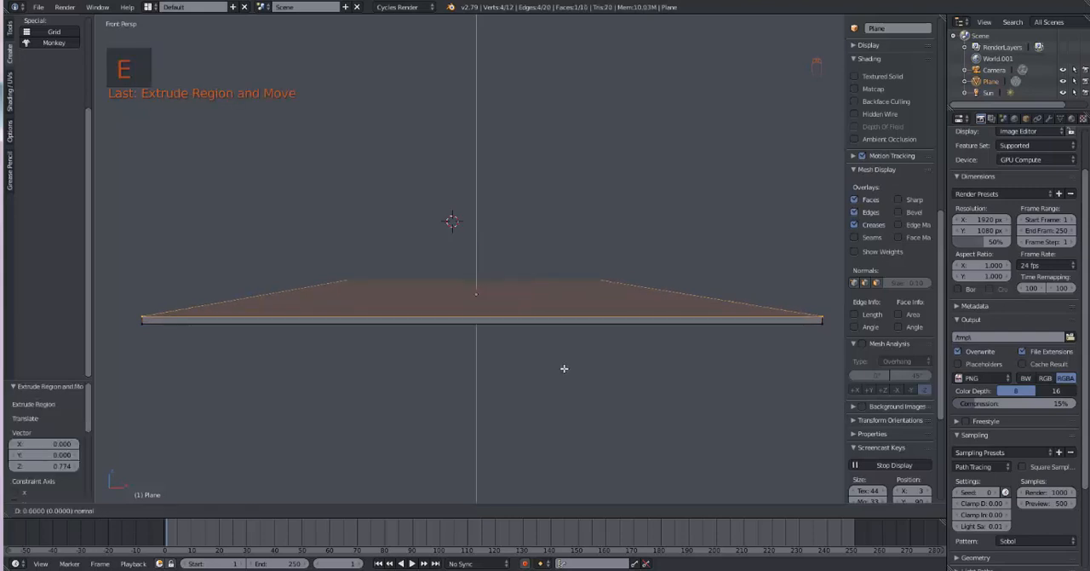
pyautogui.click(567, 366)
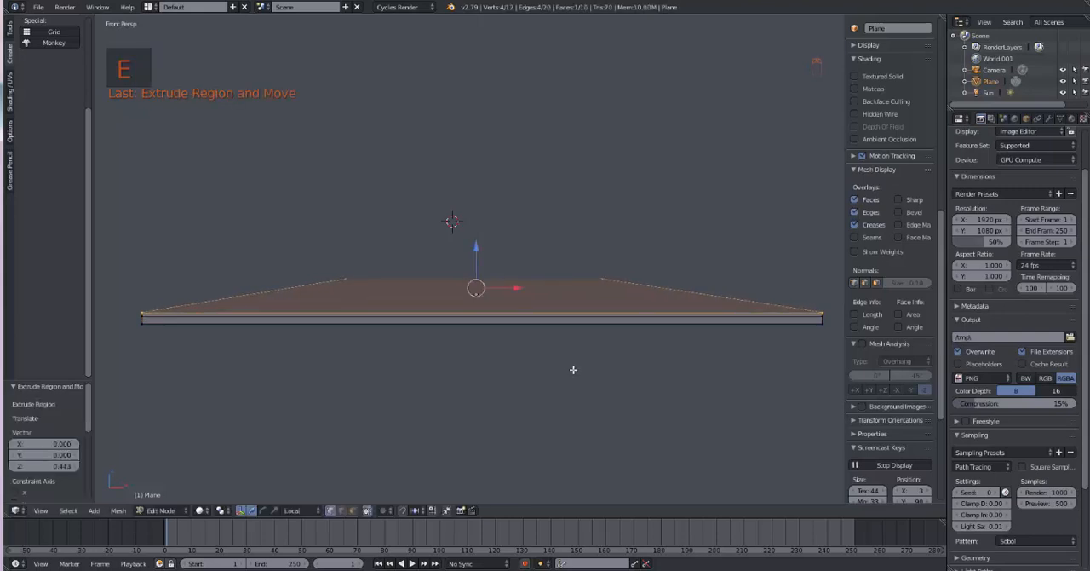
pyautogui.press('s')
pyautogui.click(563, 364)
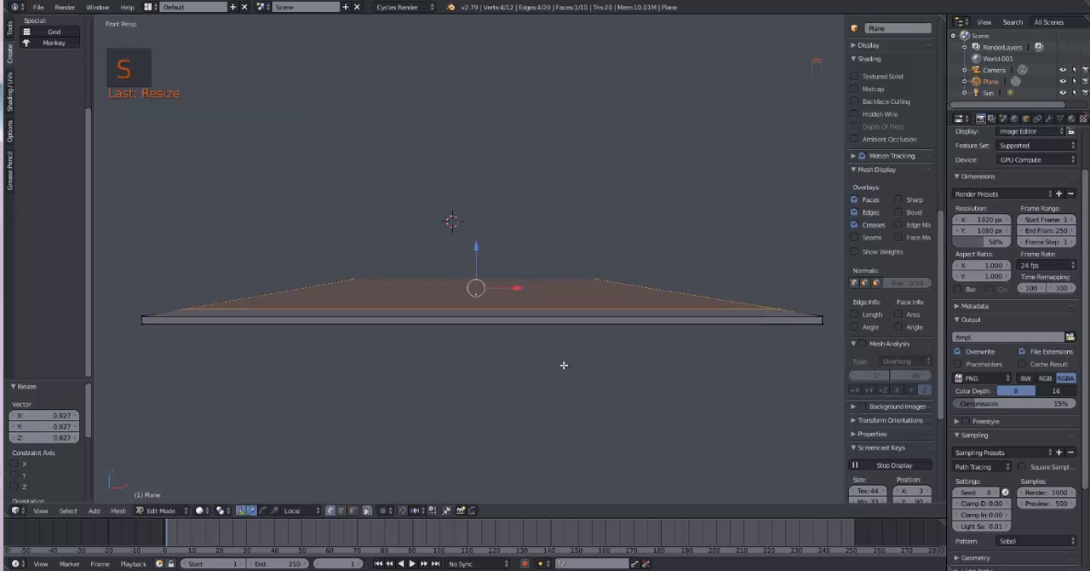
# Step: Extrude the narrowed top face up another 0.44 or so and scale it to about 0.99
pyautogui.press('e')
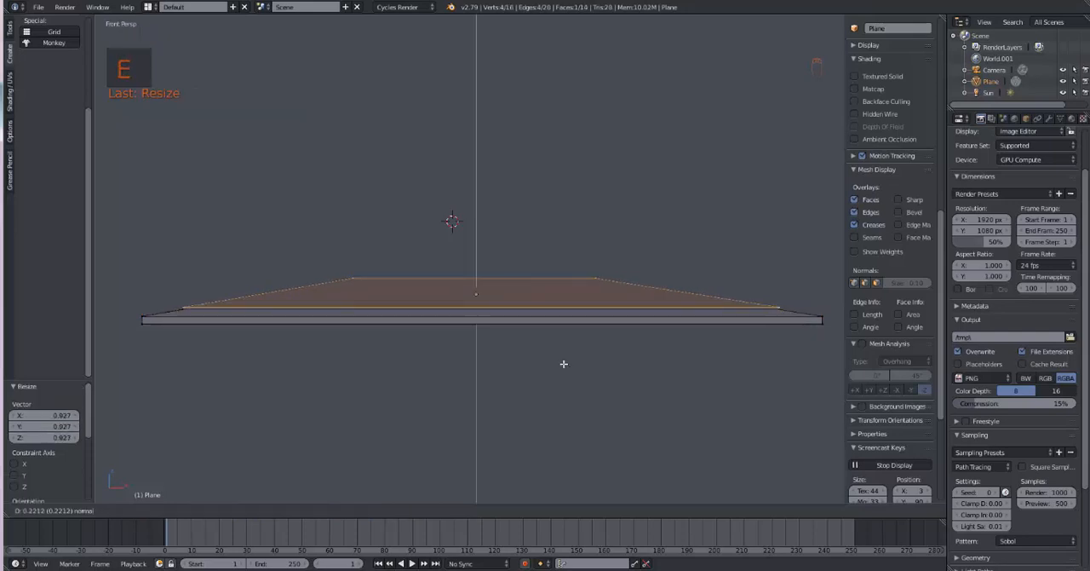
pyautogui.click(563, 364)
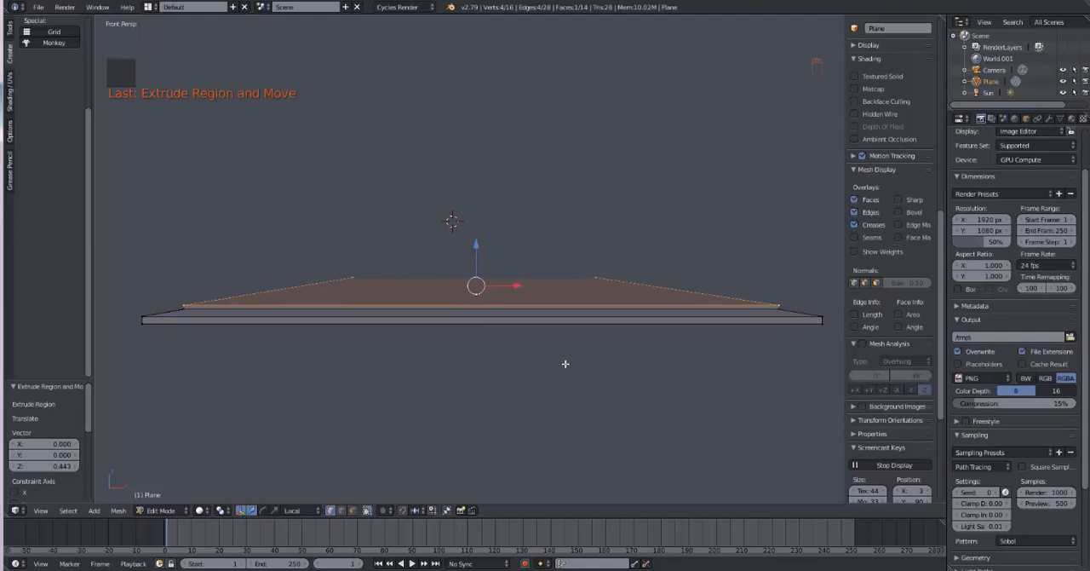
pyautogui.press('s')
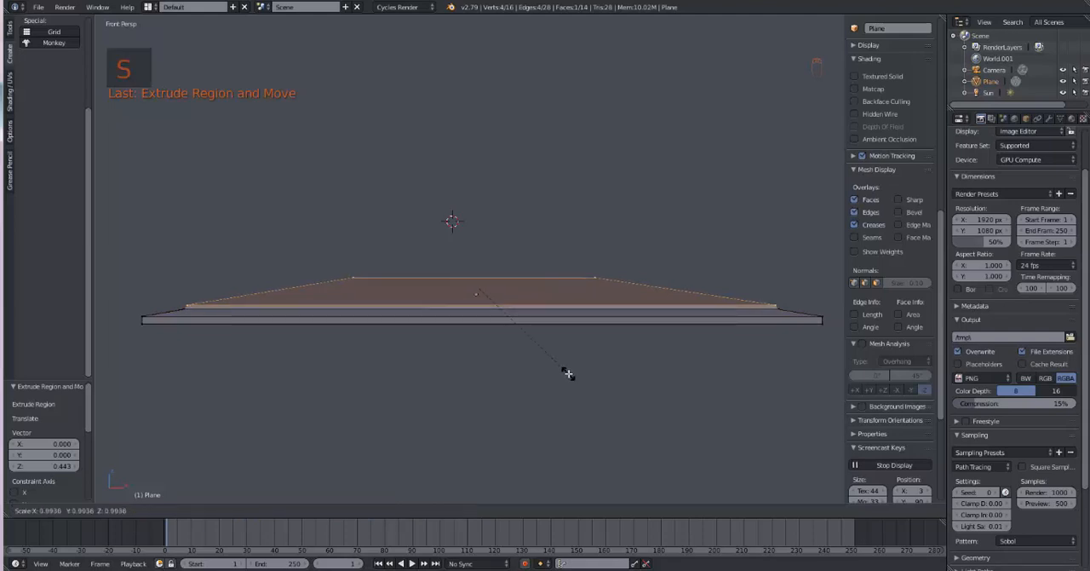
pyautogui.click(568, 373)
# Step: Extrude the top face in place and scale it to about 0.87 to form a flat inner border
pyautogui.press('e')
pyautogui.press('s')
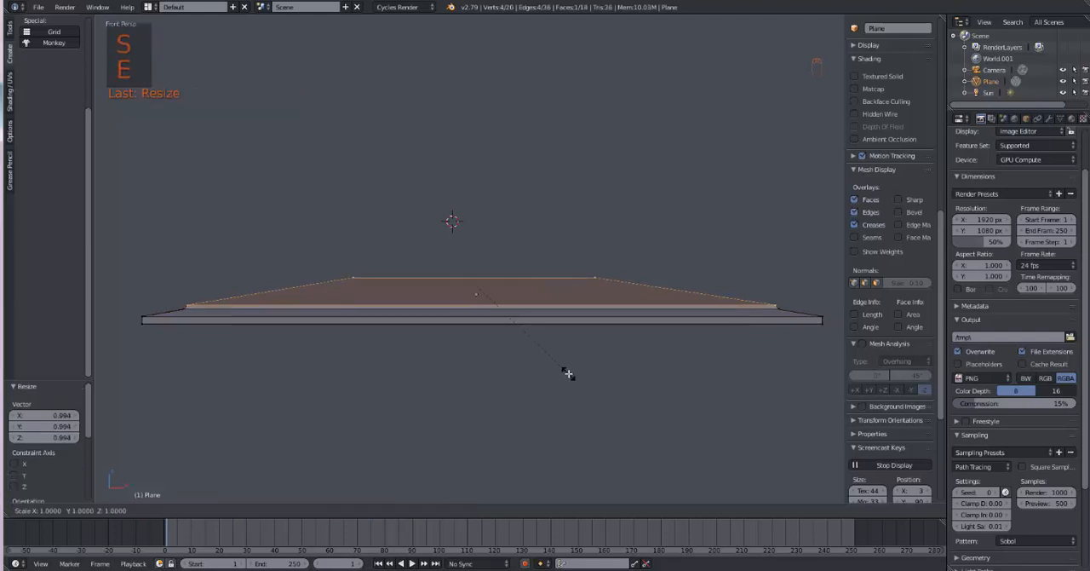
pyautogui.click(548, 371)
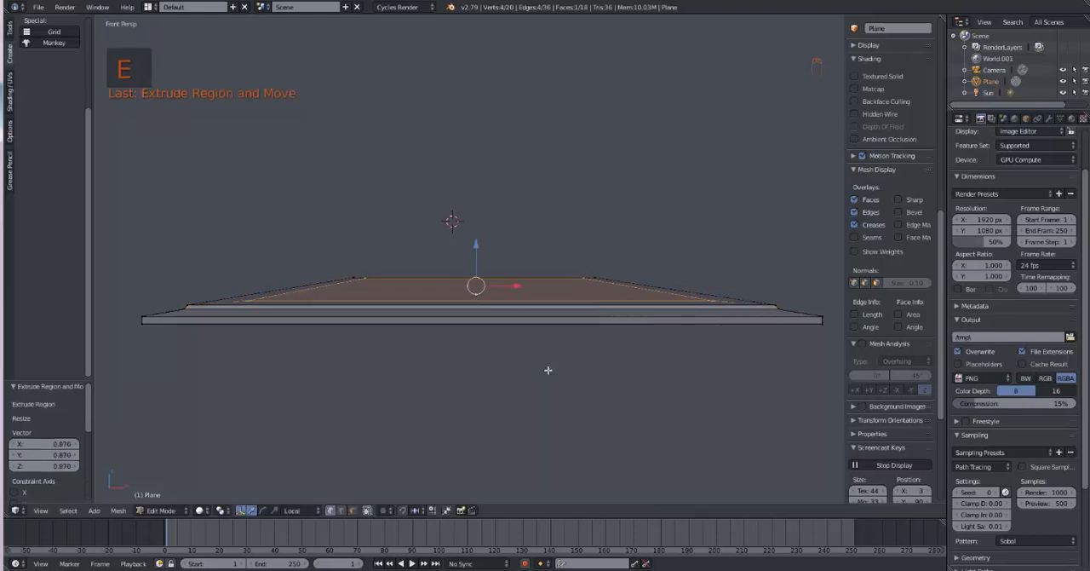
# Step: Separate the selected inner top face into its own object and return to Object Mode
pyautogui.moveTo(561, 377); pyautogui.dragTo(569, 415, button='middle')
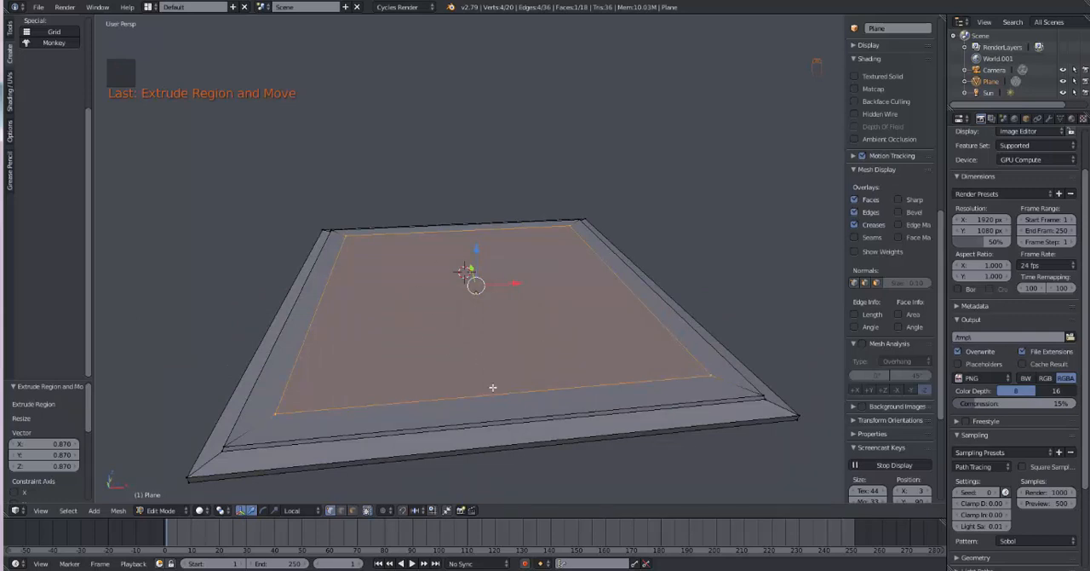
pyautogui.press('KP_7')
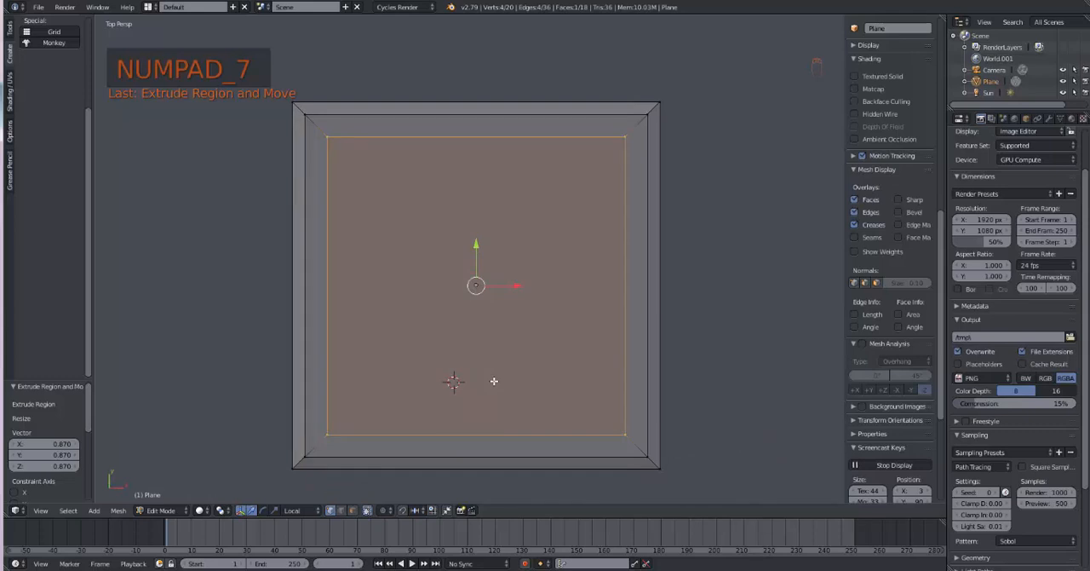
pyautogui.press('p')
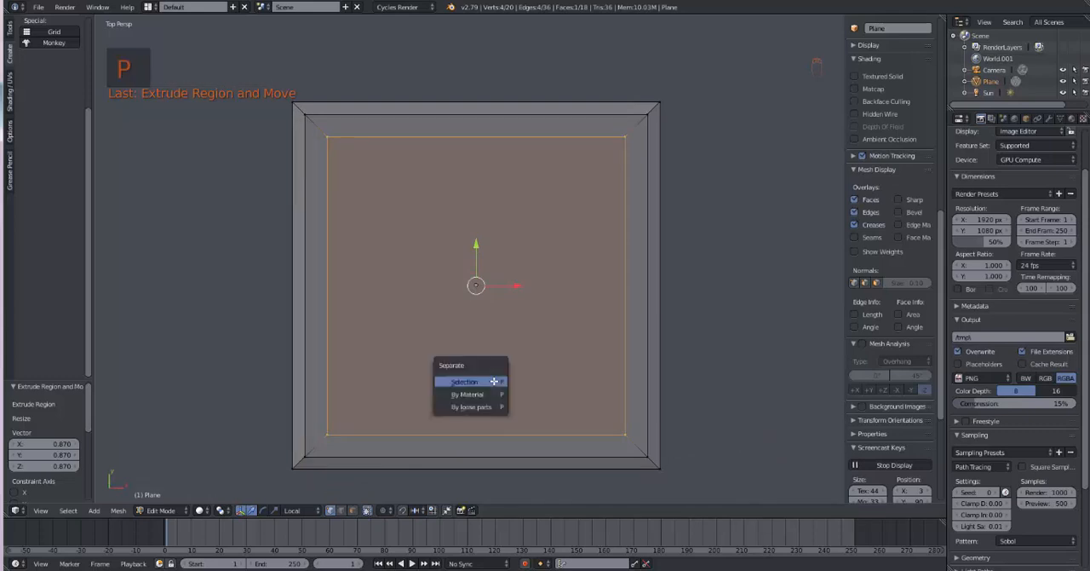
pyautogui.click(495, 383)
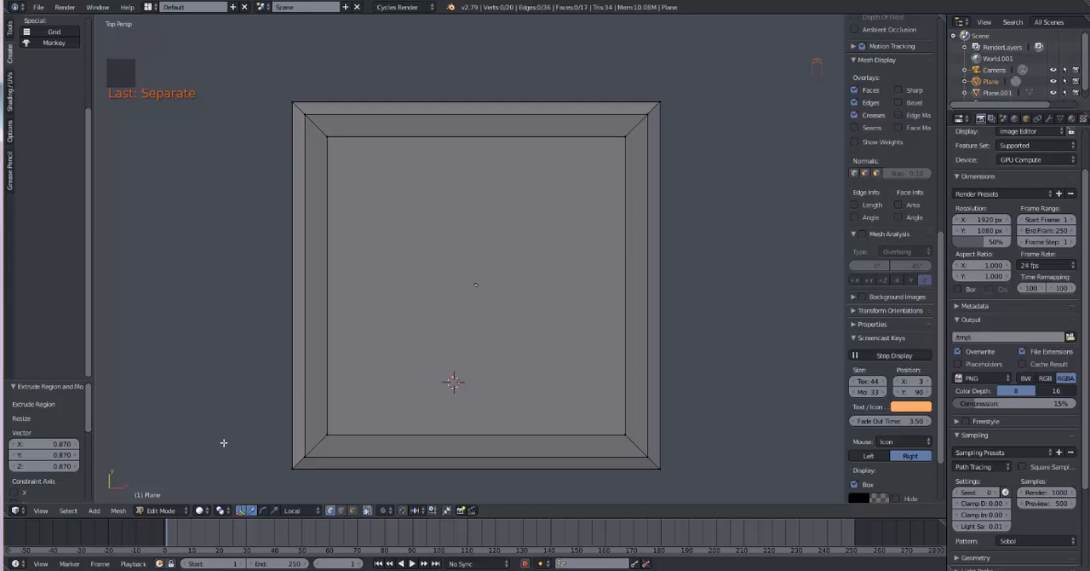
pyautogui.press('Tab')
# Step: Select the separated inner panel and raise it about 0.29 along Z above the frame
pyautogui.moveTo(242, 434); pyautogui.dragTo(298, 375, button='middle')
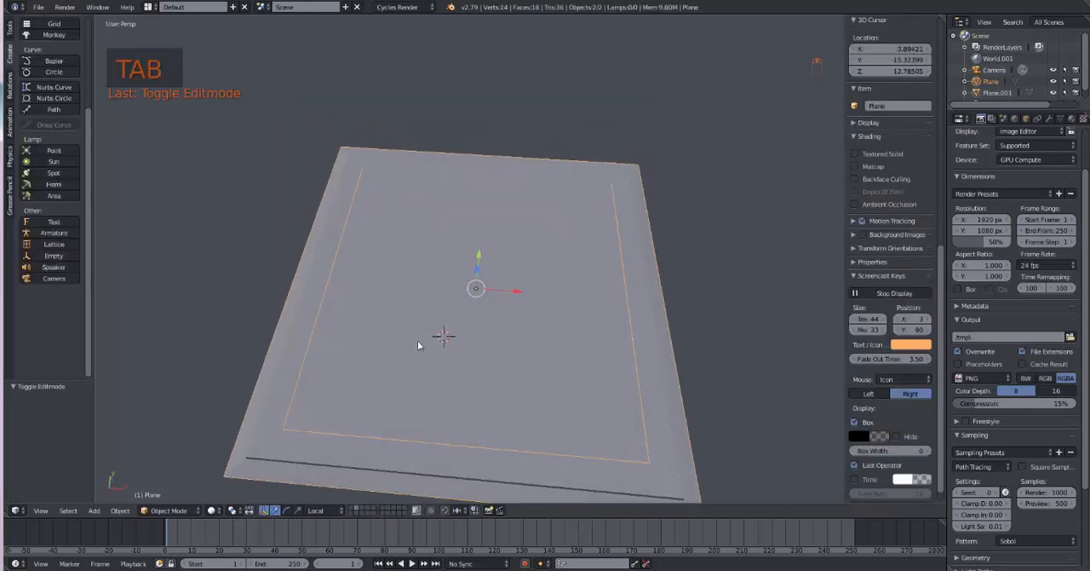
pyautogui.moveTo(426, 348); pyautogui.dragTo(456, 328, button='middle')
pyautogui.moveTo(477, 263)
pyautogui.mouseDown()
pyautogui.moveTo(479, 247)
pyautogui.moveTo(490, 266)
pyautogui.mouseUp()
pyautogui.rightClick(476, 300)
# Step: Subdivide the entire inner panel with 7 cuts into an 8 by 8 grid and return to Object Mode
pyautogui.press('KP_7')
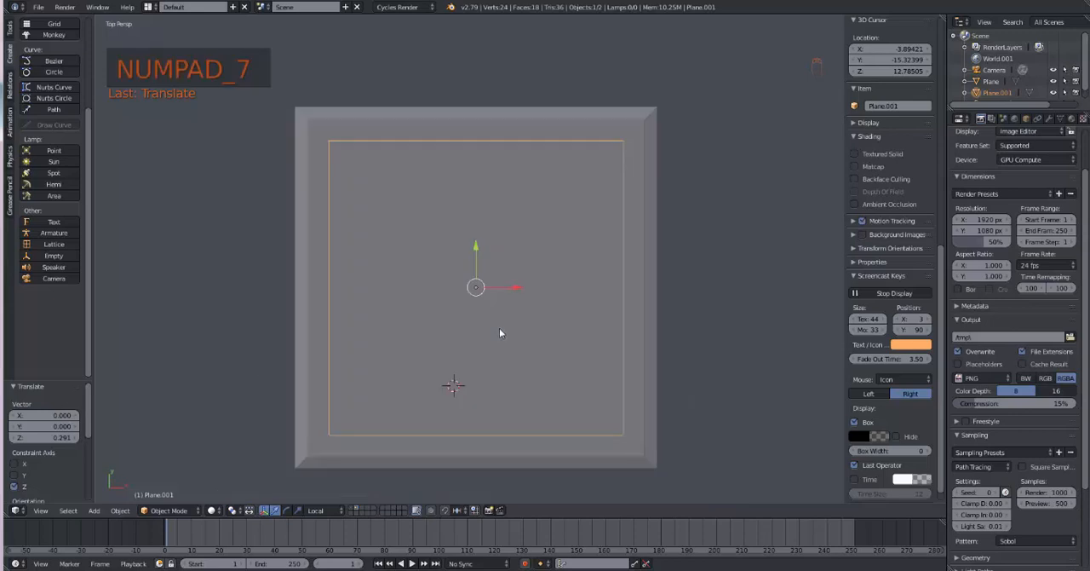
pyautogui.press('Tab')
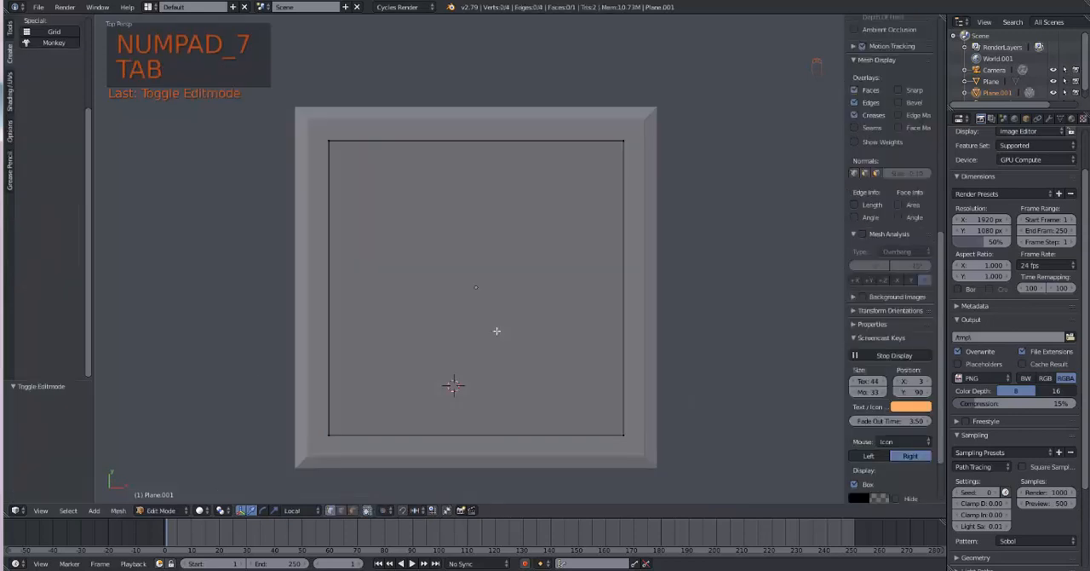
pyautogui.press('a')
pyautogui.press('a')
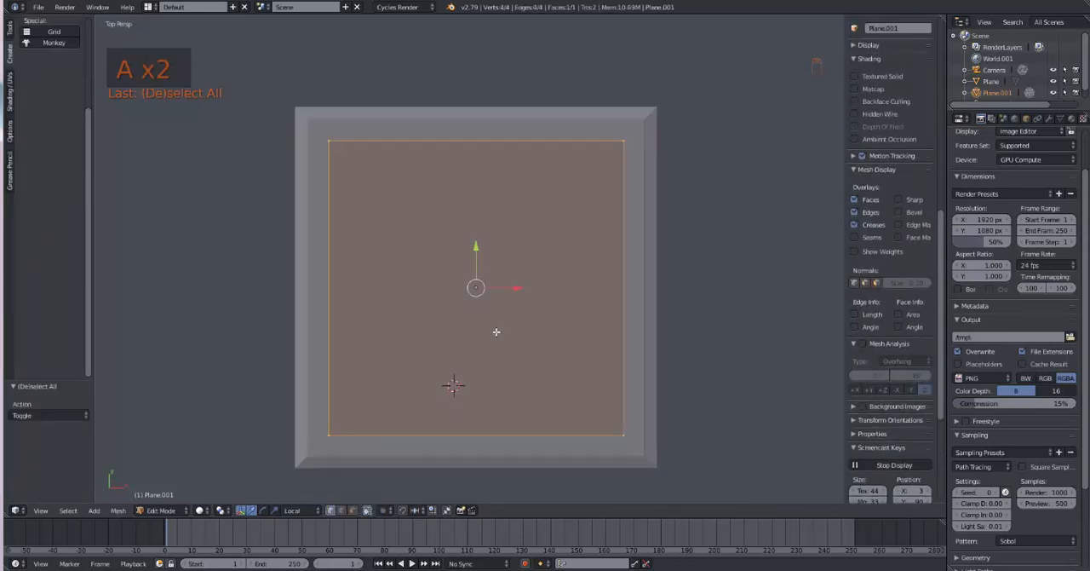
pyautogui.press('w')
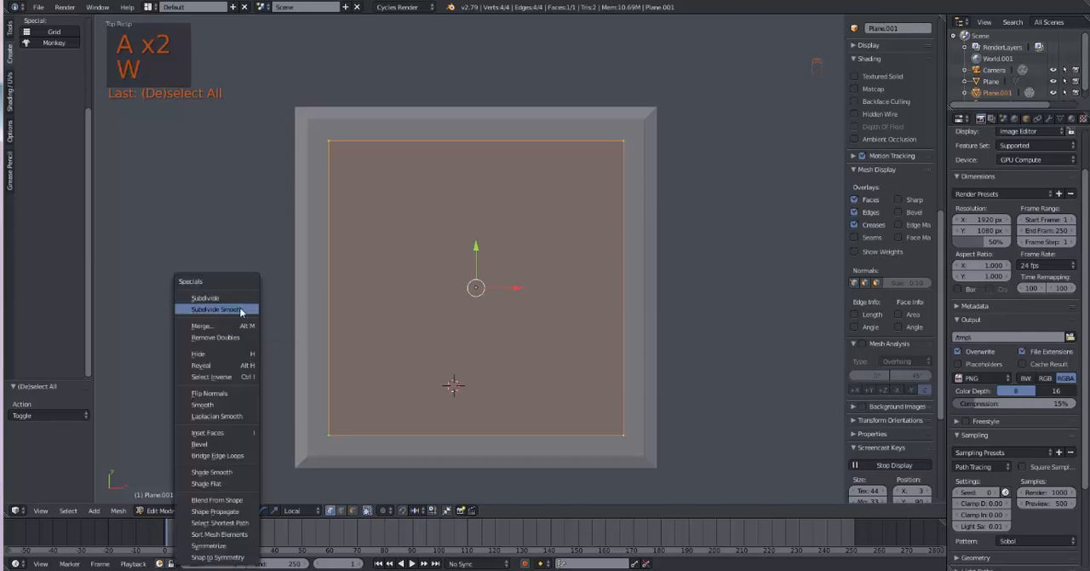
pyautogui.click(230, 299)
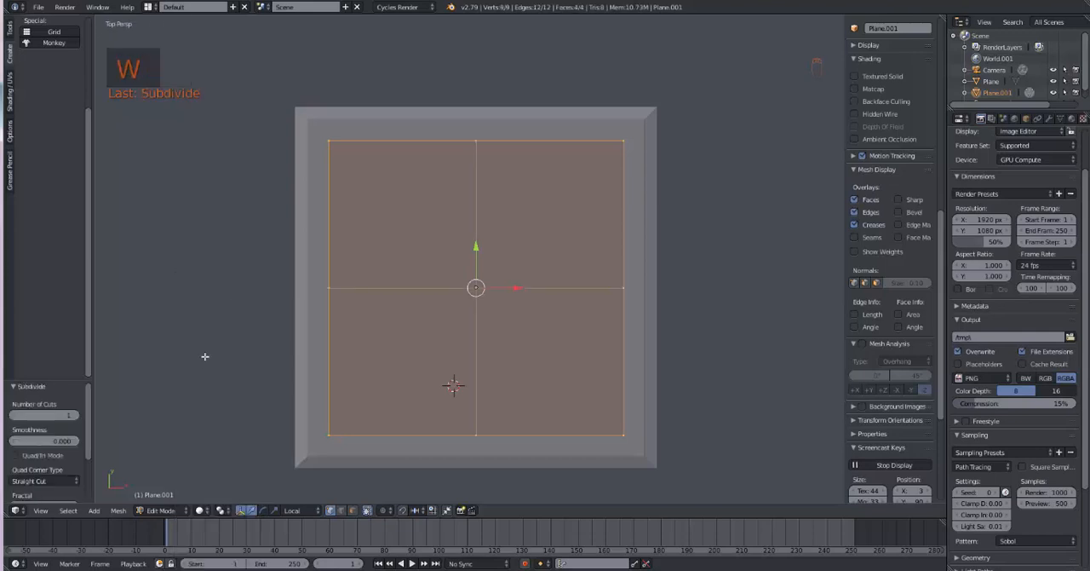
pyautogui.click(76, 415)
pyautogui.click(76, 415)
pyautogui.click(76, 415)
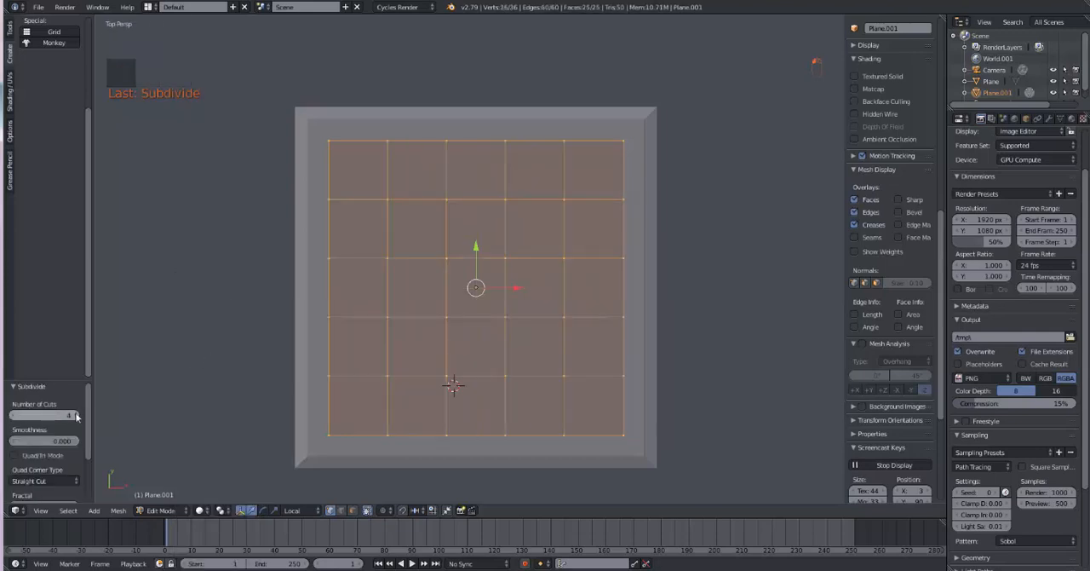
pyautogui.click(76, 415)
pyautogui.click(75, 415)
pyautogui.click(76, 415)
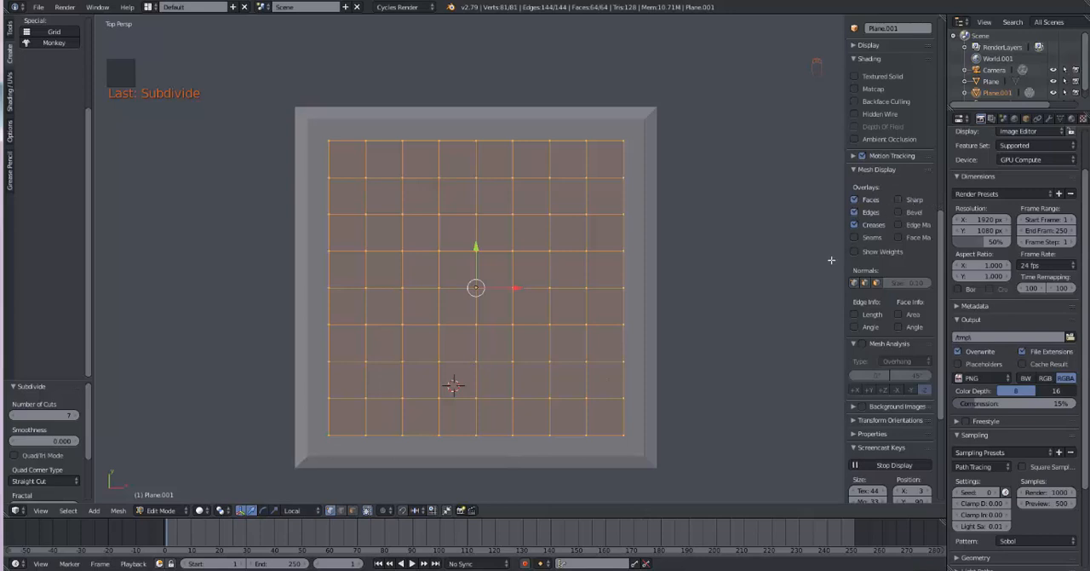
pyautogui.press('Tab')
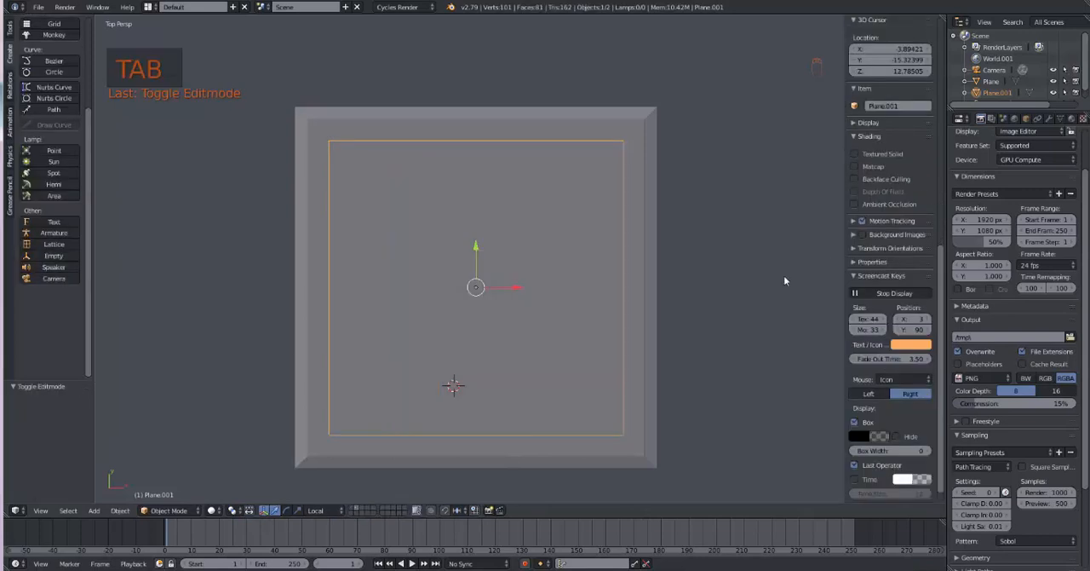
# Step: Append the CP_flakes_green_G material from meta_massive_materials_lib15.blend in the ChessBoard materials folder
pyautogui.click(40, 7)
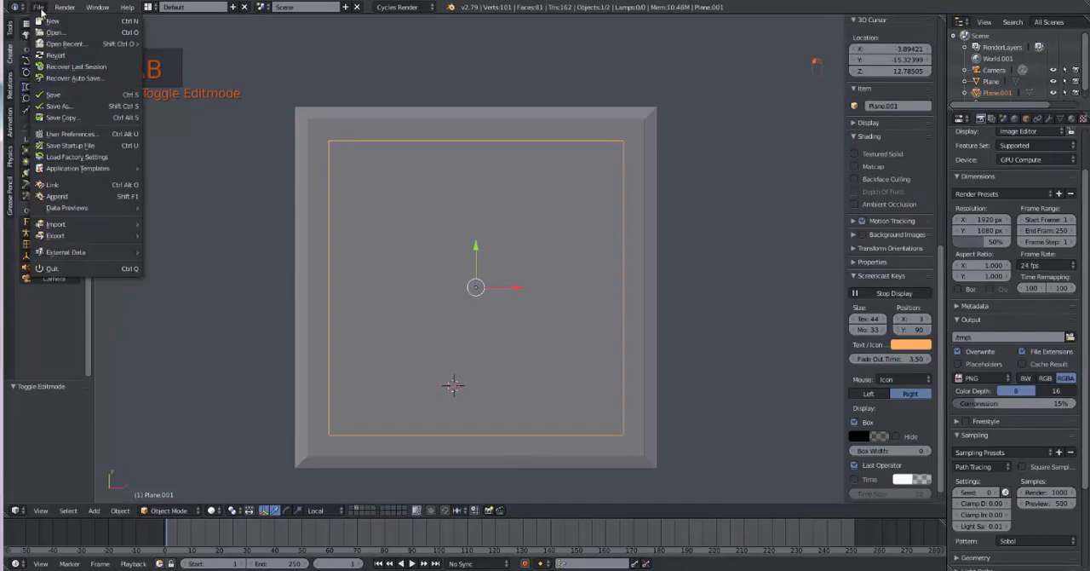
pyautogui.click(56, 196)
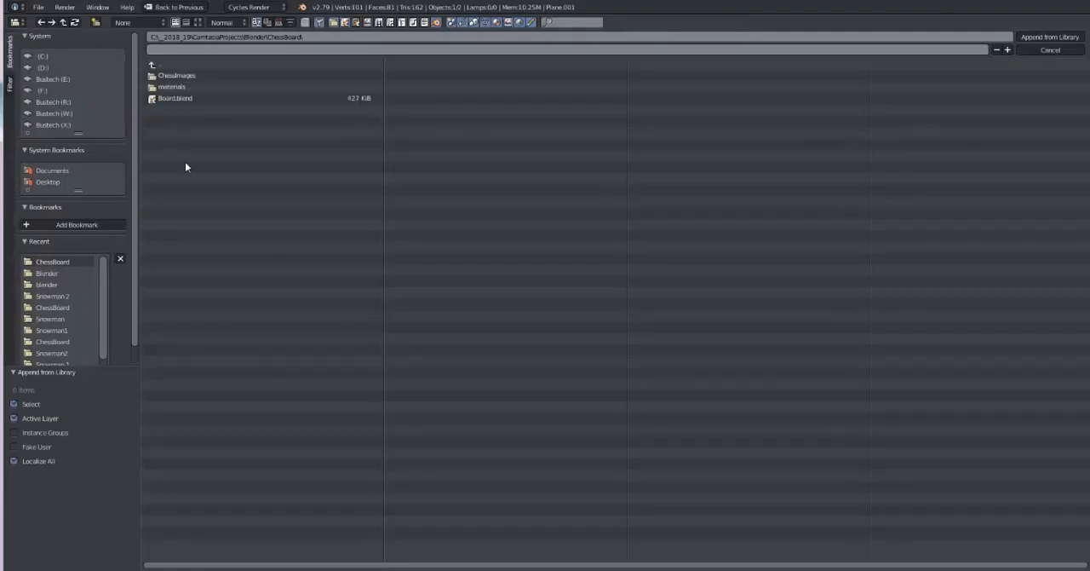
pyautogui.click(174, 86)
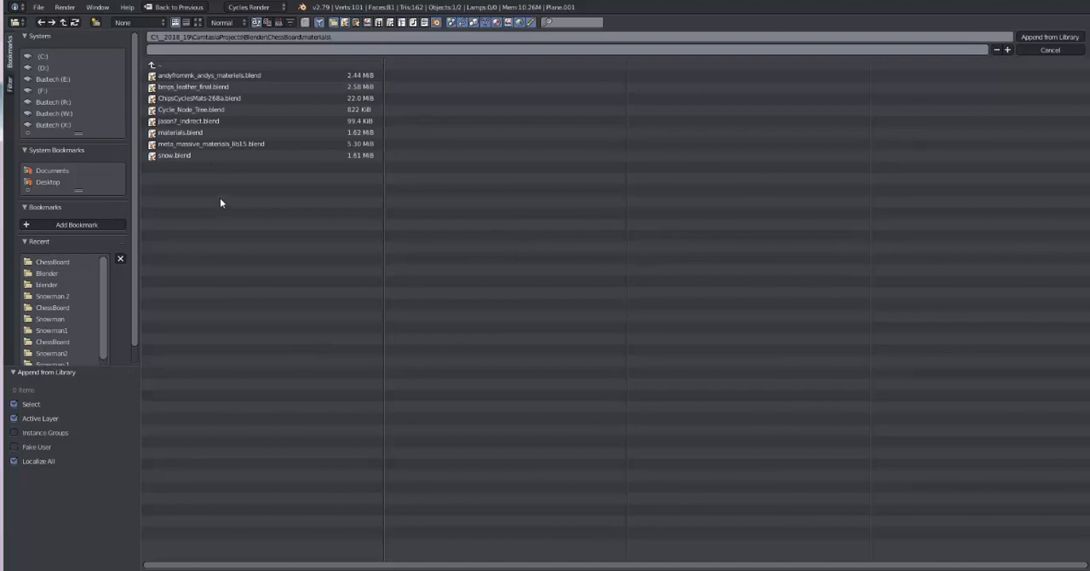
pyautogui.click(166, 145)
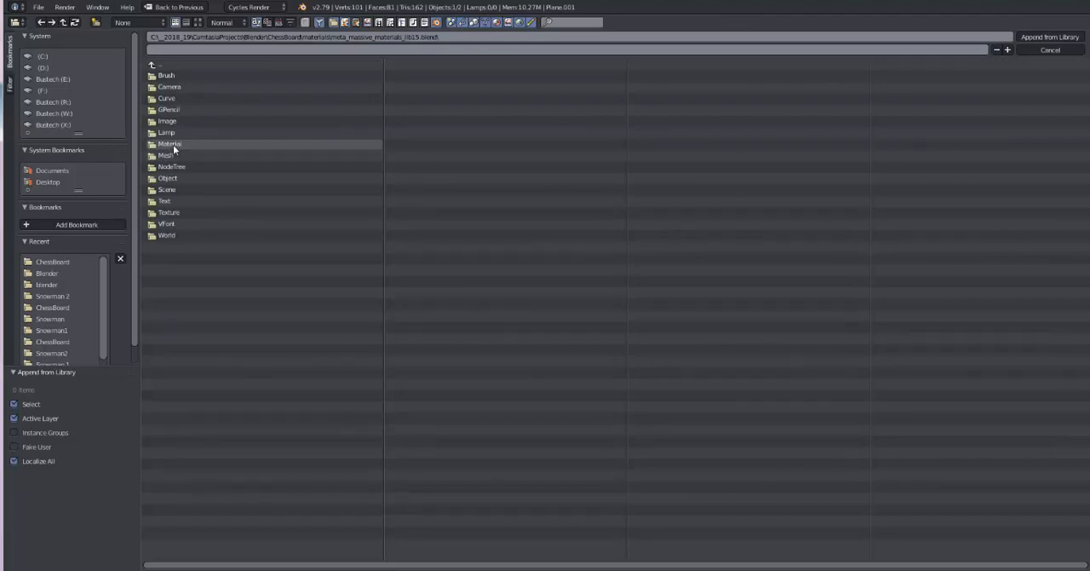
pyautogui.click(173, 145)
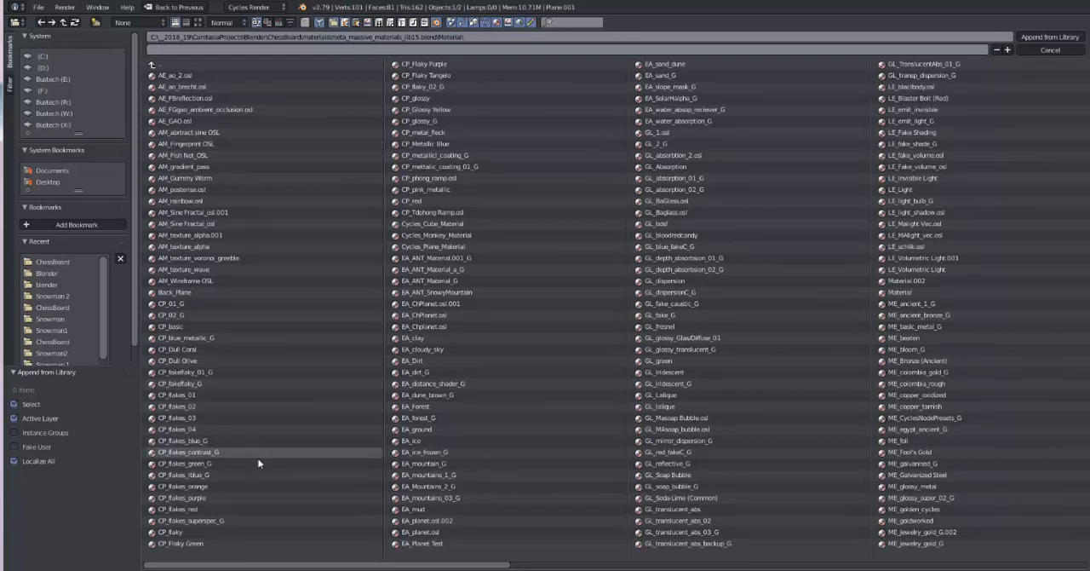
pyautogui.doubleClick(204, 462)
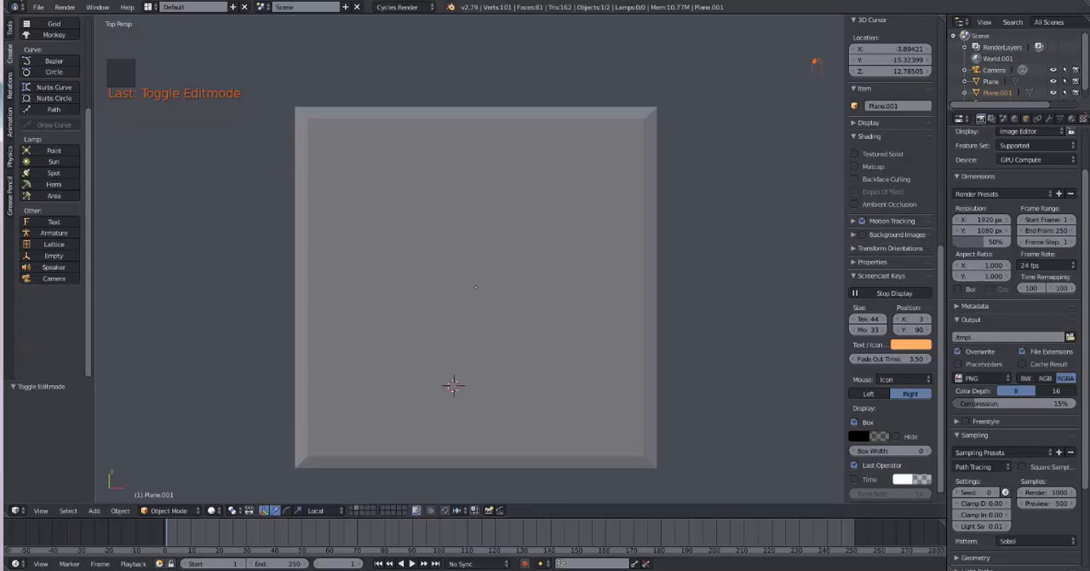
# Step: Append the CP_Dull Coral material from the same meta_massive_materials_lib15.blend library
pyautogui.click(39, 7)
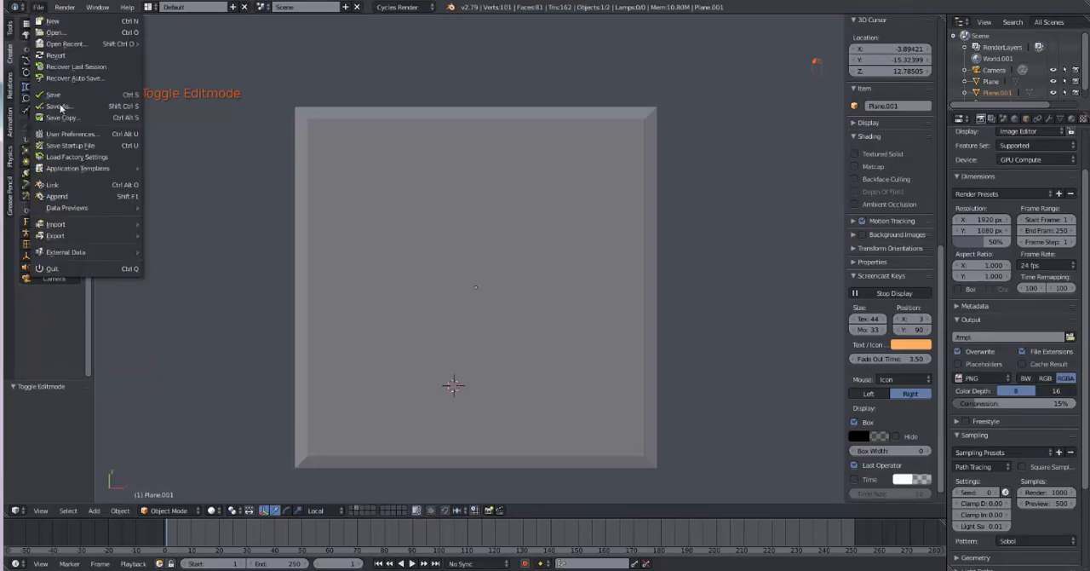
pyautogui.click(73, 198)
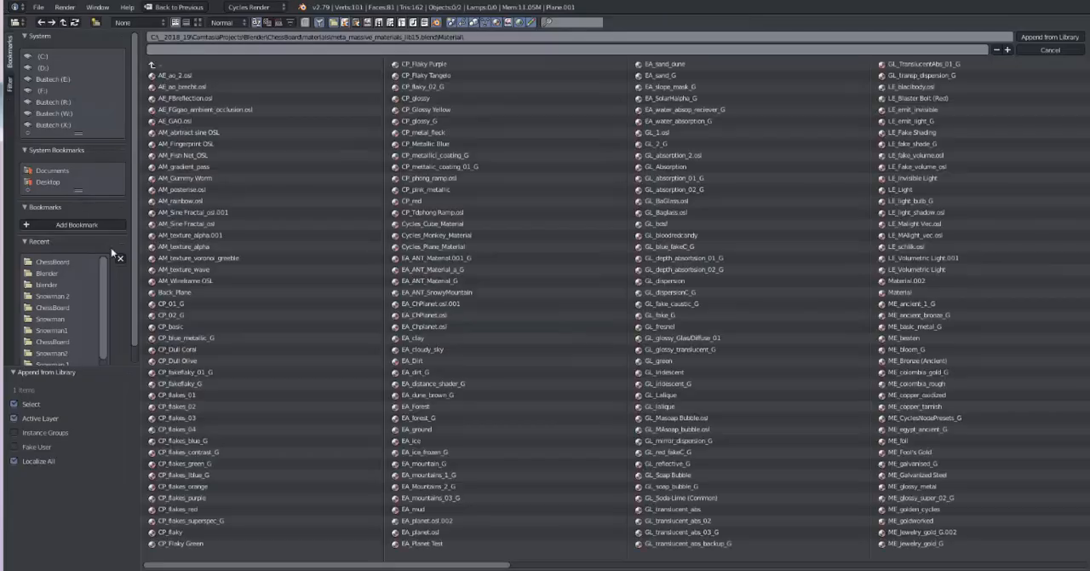
pyautogui.doubleClick(181, 350)
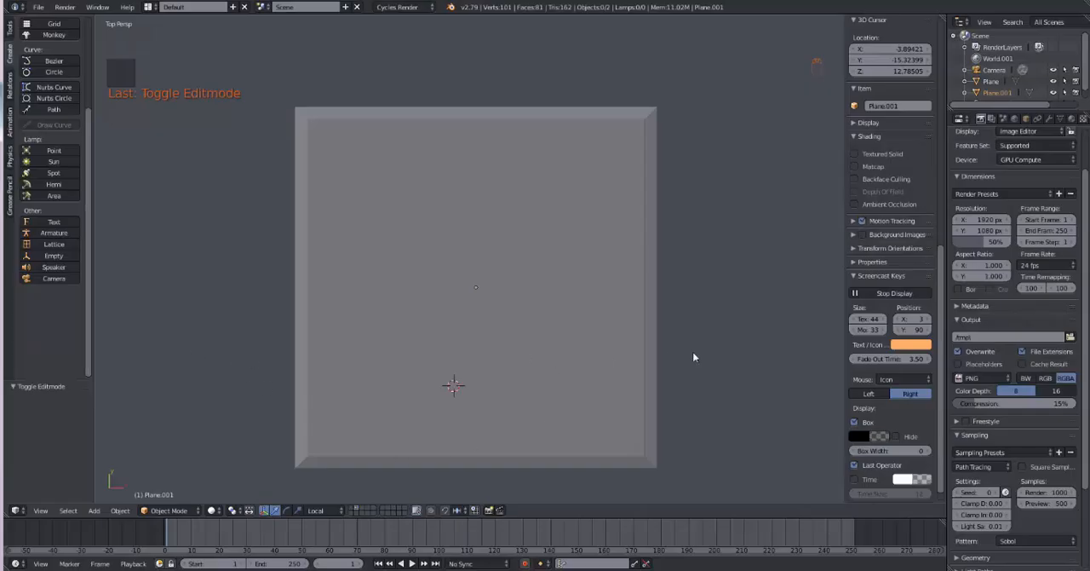
# Step: Select the inner grid panel, enter Edit Mode and give it the CP_Dull Coral material
pyautogui.rightClick(503, 381)
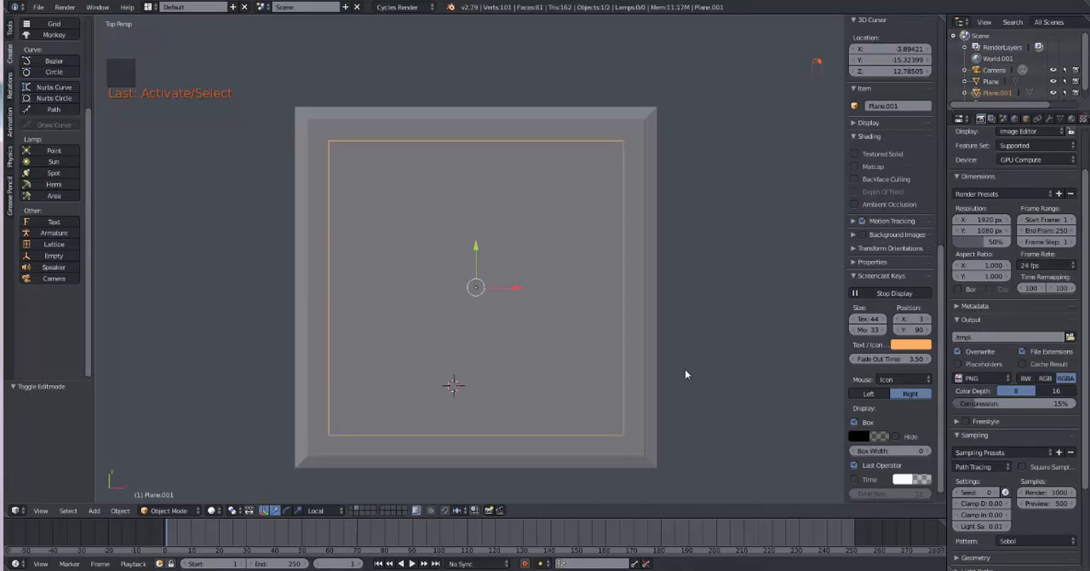
pyautogui.press('Tab')
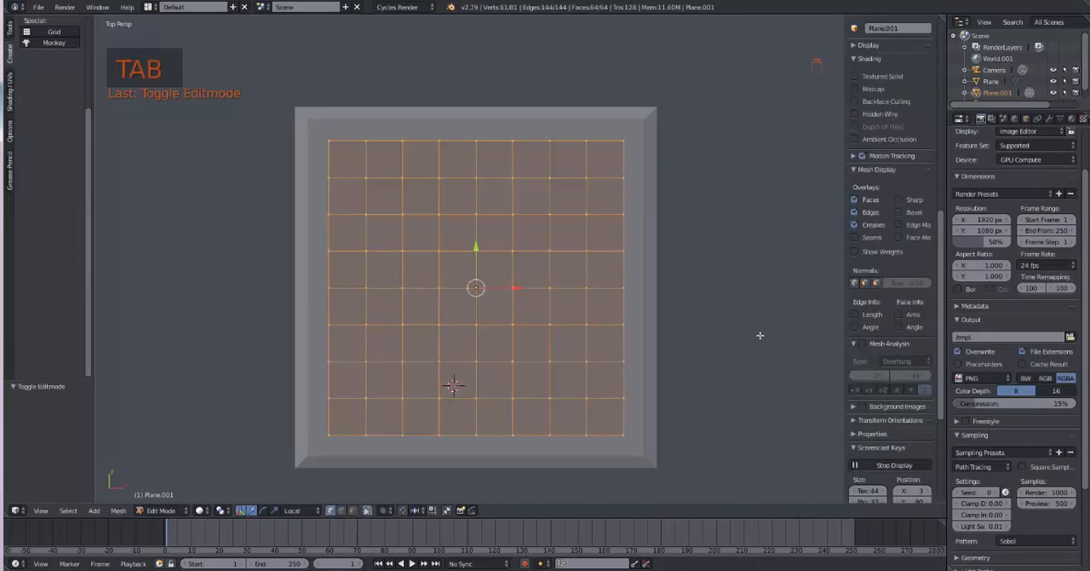
pyautogui.click(1071, 119)
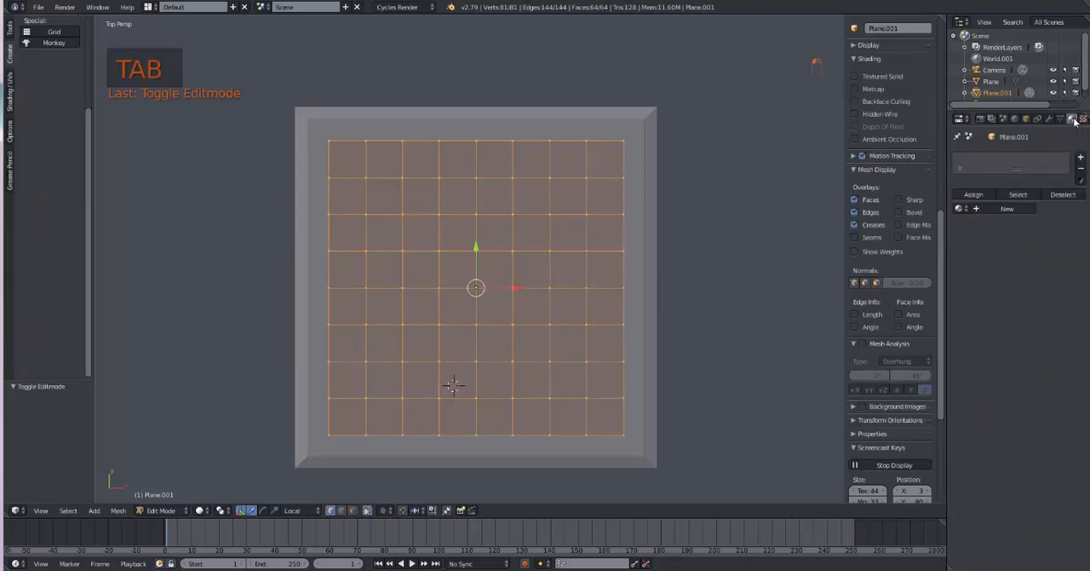
pyautogui.click(961, 209)
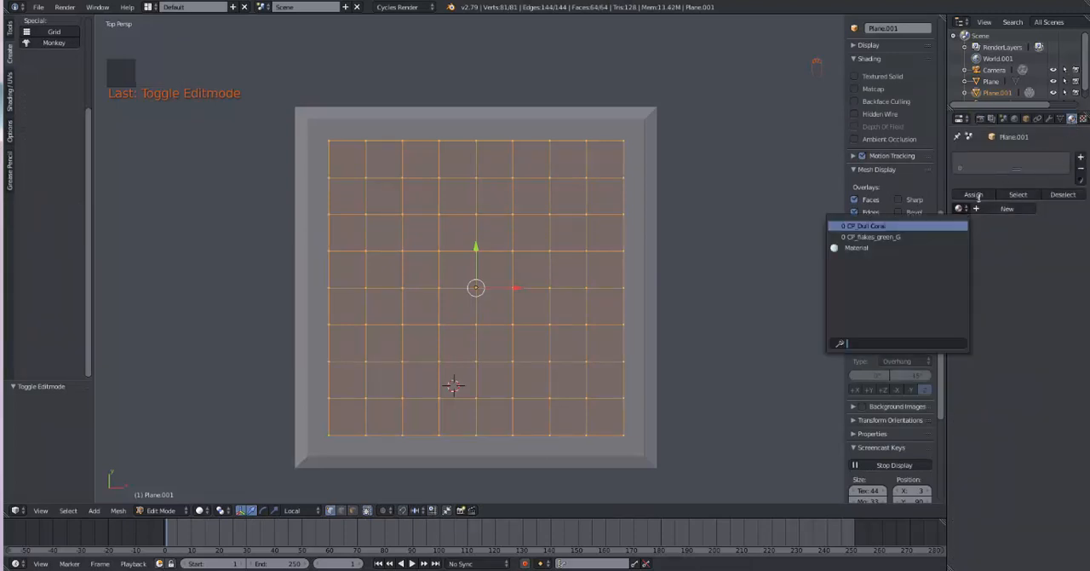
pyautogui.click(892, 226)
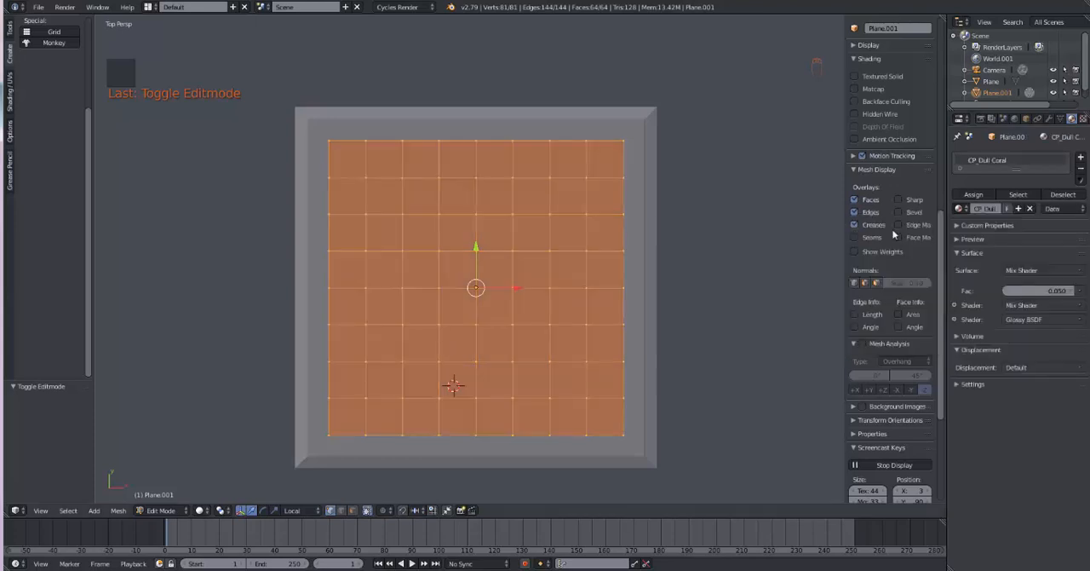
# Step: Preview the board in Rendered viewport shading, check the render device setting, and return to Solid shading
pyautogui.click(205, 514)
pyautogui.click(218, 439)
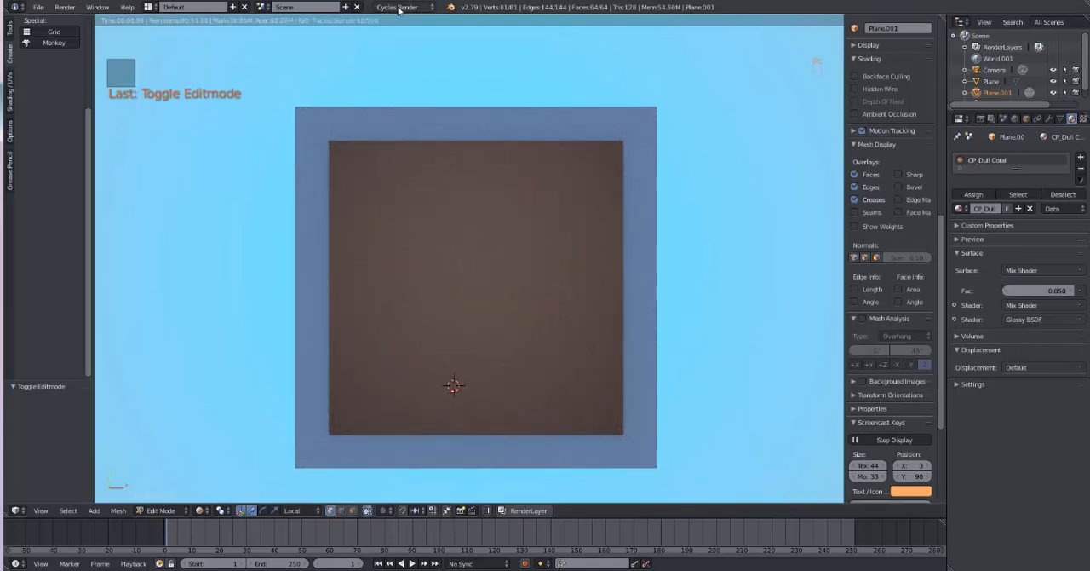
pyautogui.click(981, 119)
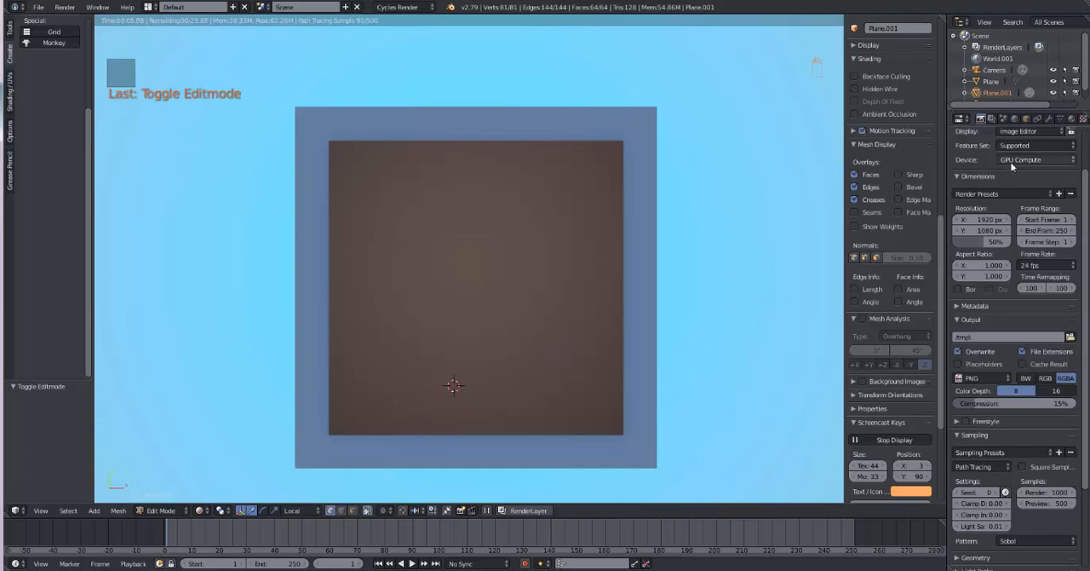
pyautogui.moveTo(773, 248); pyautogui.dragTo(773, 237, button='middle')
pyautogui.scroll(-2, 773, 237)
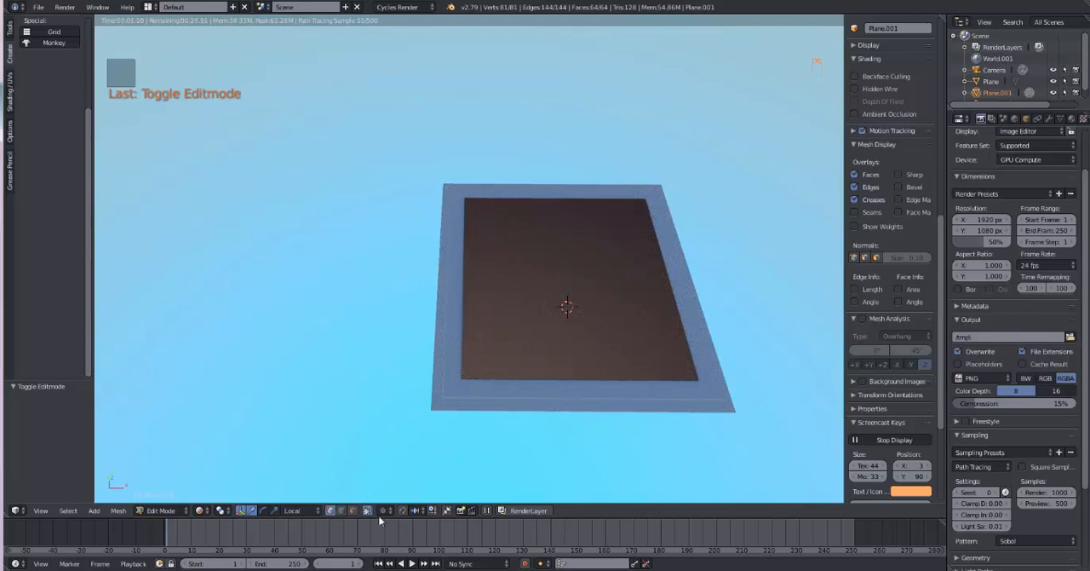
pyautogui.click(204, 511)
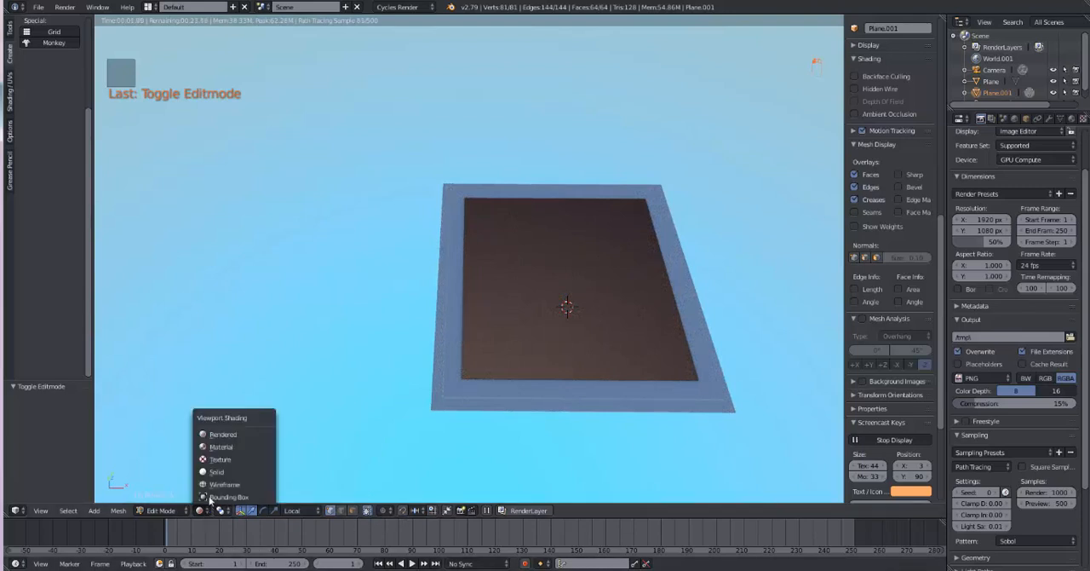
pyautogui.click(215, 473)
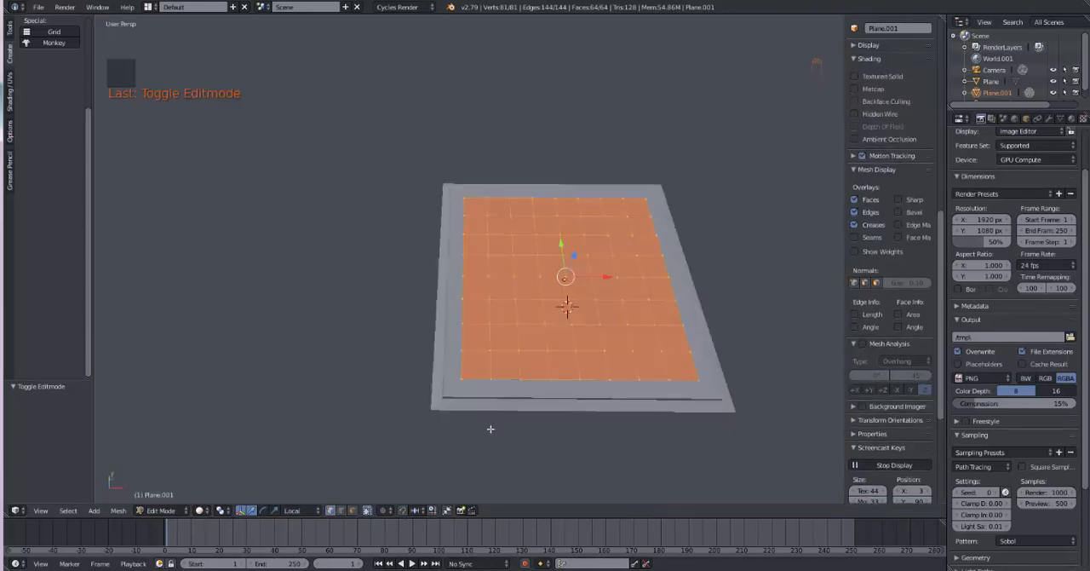
# Step: Switch to face selection in top view and select alternating squares in the grid's first and second rows, starting from the top-left corner square
pyautogui.click(354, 511)
pyautogui.moveTo(545, 405); pyautogui.dragTo(543, 440, button='middle')
pyautogui.press('KP_7')
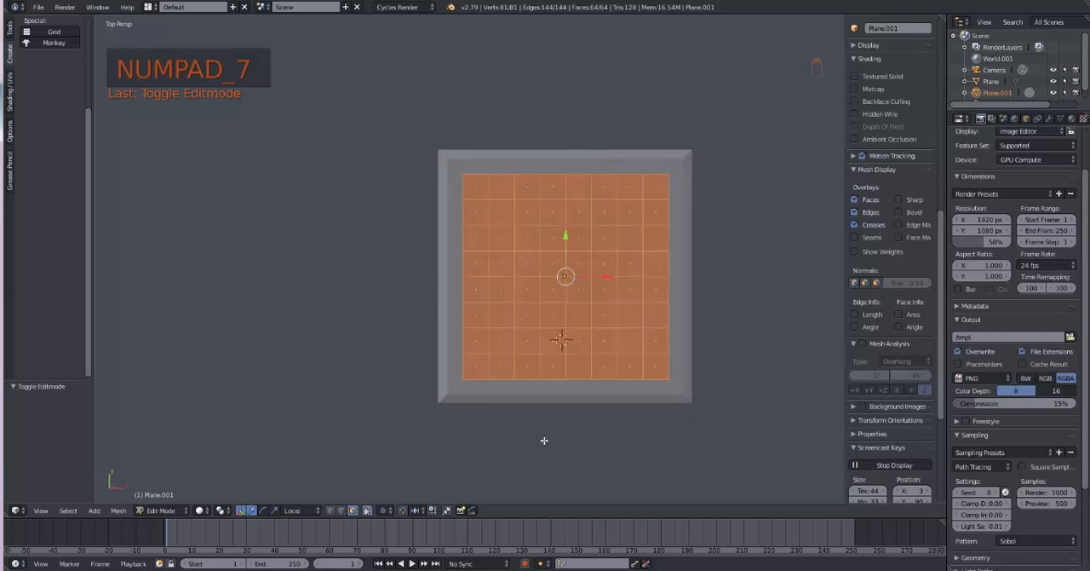
pyautogui.rightClick(478, 192)
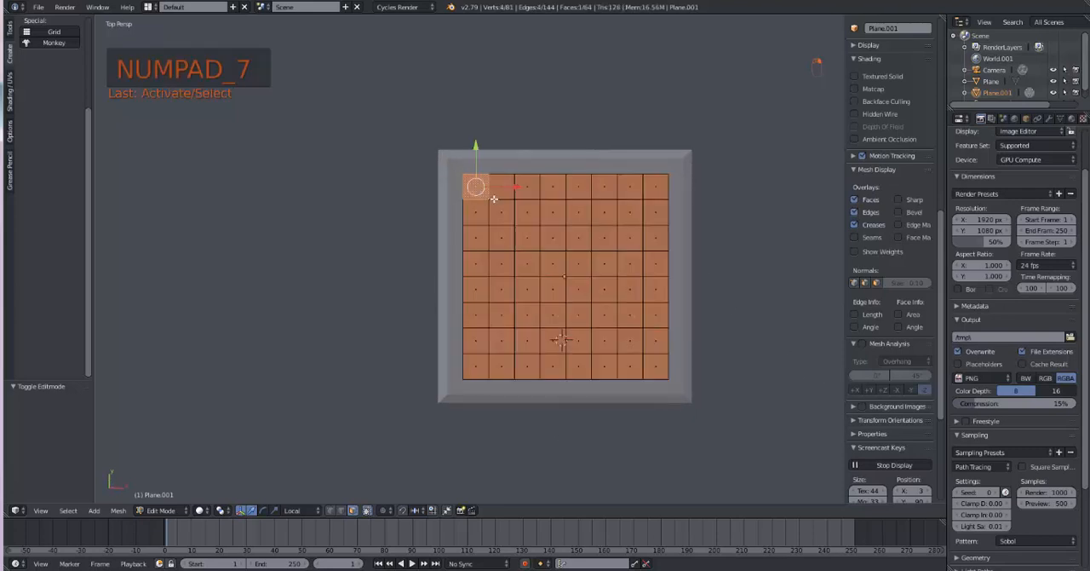
pyautogui.keyDown('shift'); pyautogui.rightClick(525, 190); pyautogui.keyUp('shift')
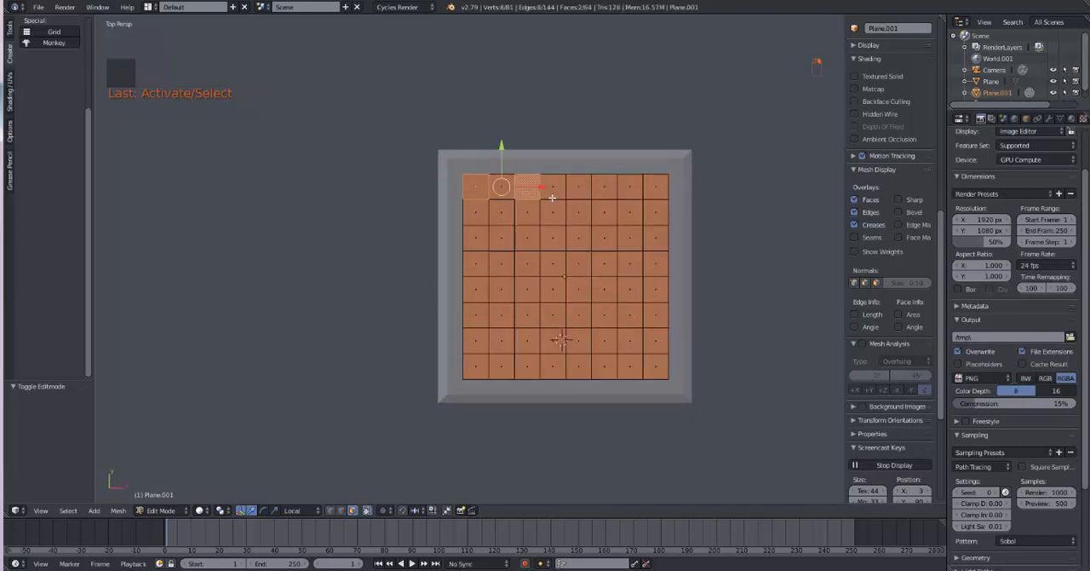
pyautogui.keyDown('shift'); pyautogui.rightClick(572, 192); pyautogui.keyUp('shift')
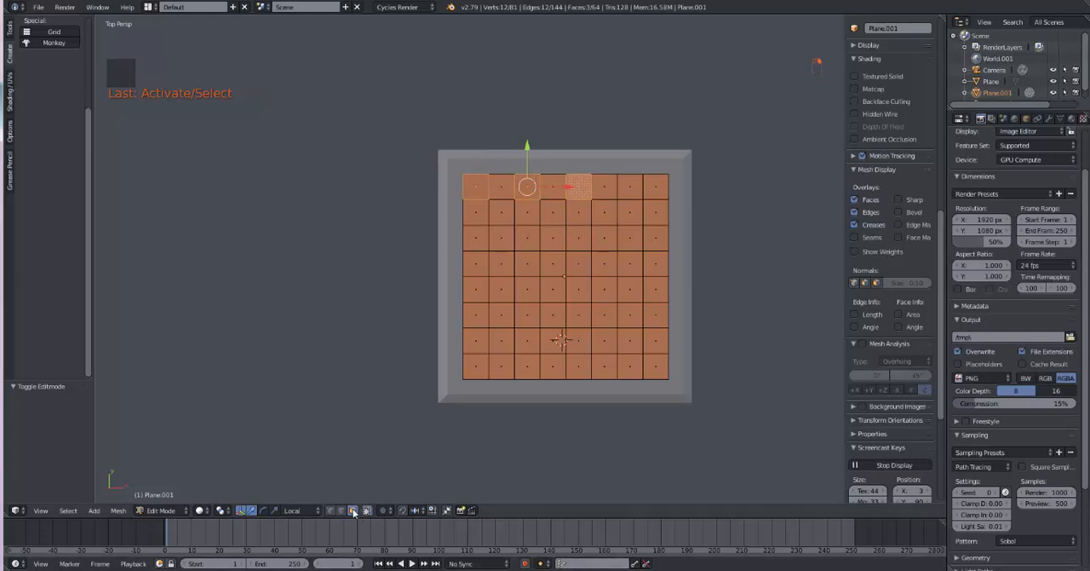
pyautogui.keyDown('shift'); pyautogui.rightClick(630, 187); pyautogui.keyUp('shift')
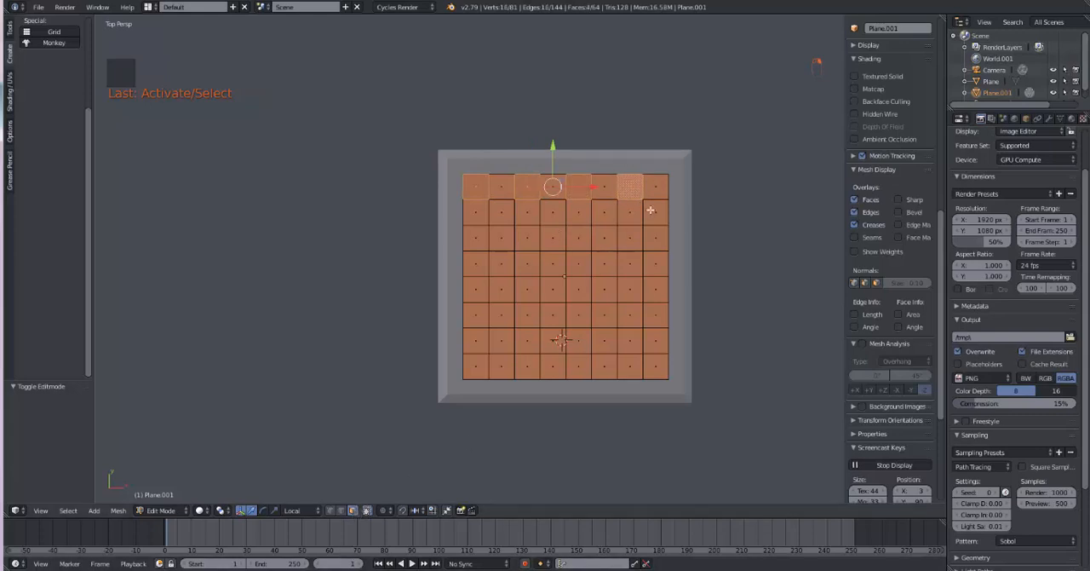
pyautogui.keyDown('shift'); pyautogui.rightClick(652, 213); pyautogui.keyUp('shift')
pyautogui.keyDown('shift'); pyautogui.rightClick(604, 214); pyautogui.keyUp('shift')
pyautogui.keyDown('shift'); pyautogui.rightClick(558, 219); pyautogui.keyUp('shift')
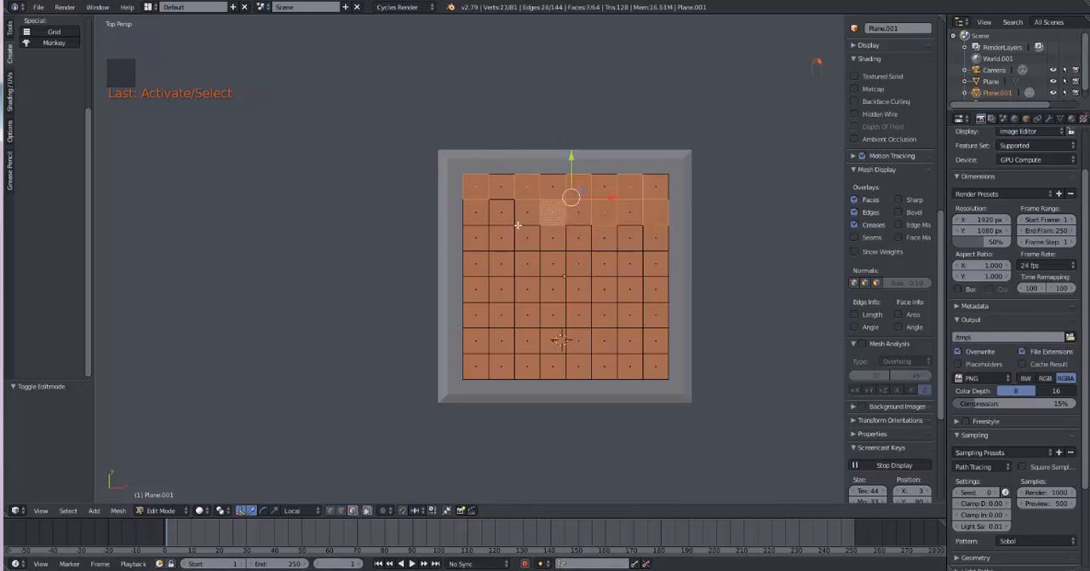
pyautogui.keyDown('shift'); pyautogui.rightClick(504, 218); pyautogui.keyUp('shift')
# Step: Extend the face selection with alternating squares in the third and fourth rows, continuing the checker pattern
pyautogui.keyDown('shift'); pyautogui.rightClick(481, 240); pyautogui.keyUp('shift')
pyautogui.keyDown('shift'); pyautogui.rightClick(527, 246); pyautogui.keyUp('shift')
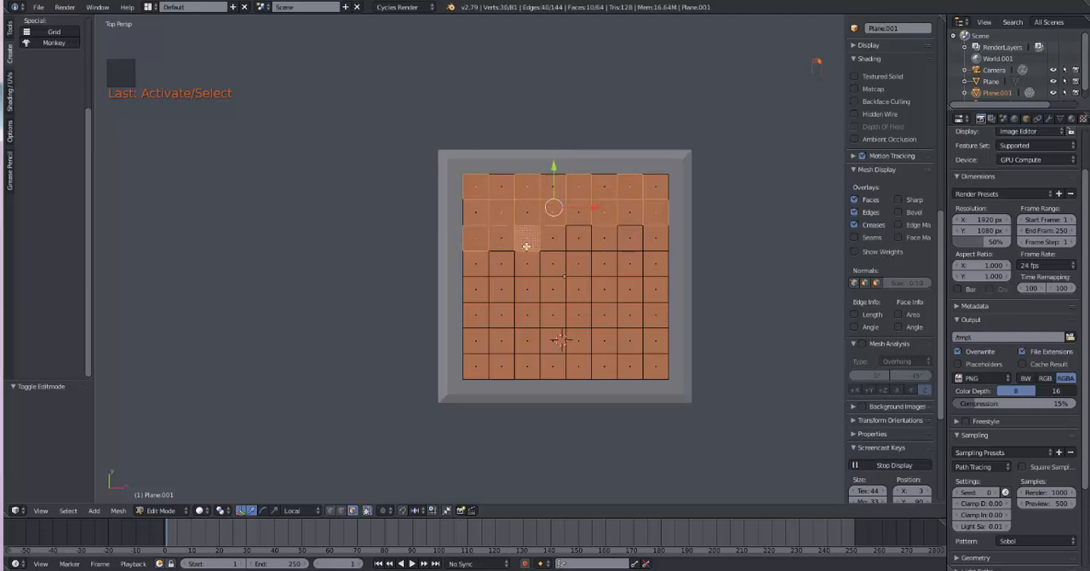
pyautogui.keyDown('shift'); pyautogui.rightClick(575, 245); pyautogui.keyUp('shift')
pyautogui.keyDown('shift'); pyautogui.rightClick(620, 244); pyautogui.keyUp('shift')
pyautogui.keyDown('shift'); pyautogui.rightClick(647, 271); pyautogui.keyUp('shift')
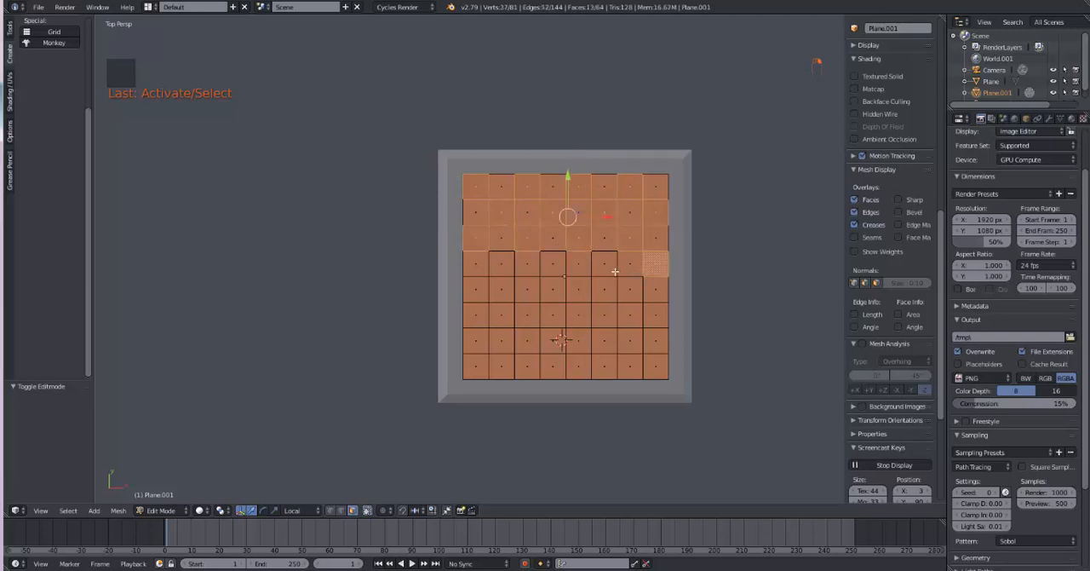
pyautogui.keyDown('shift'); pyautogui.rightClick(612, 272); pyautogui.keyUp('shift')
pyautogui.keyDown('shift'); pyautogui.rightClick(611, 272); pyautogui.keyUp('shift')
pyautogui.keyDown('shift'); pyautogui.rightClick(556, 271); pyautogui.keyUp('shift')
pyautogui.keyDown('shift'); pyautogui.rightClick(553, 270); pyautogui.keyUp('shift')
pyautogui.keyDown('shift'); pyautogui.rightClick(549, 269); pyautogui.keyUp('shift')
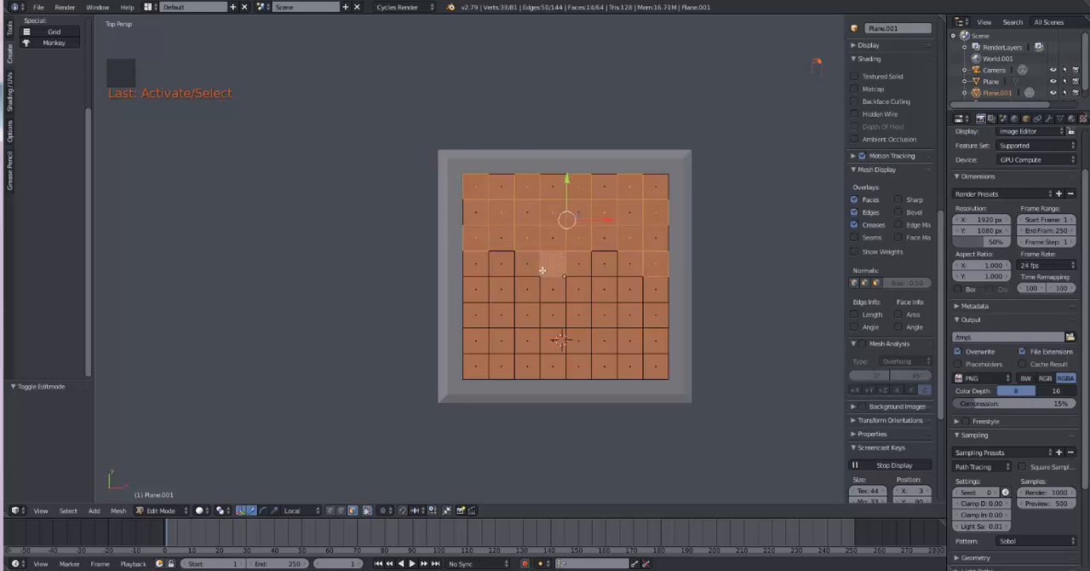
pyautogui.keyDown('shift'); pyautogui.rightClick(500, 269); pyautogui.keyUp('shift')
# Step: Add alternating squares of the fifth and sixth rows to the selection, plus the missed sixth square of the fourth row
pyautogui.keyDown('shift'); pyautogui.rightClick(478, 298); pyautogui.keyUp('shift')
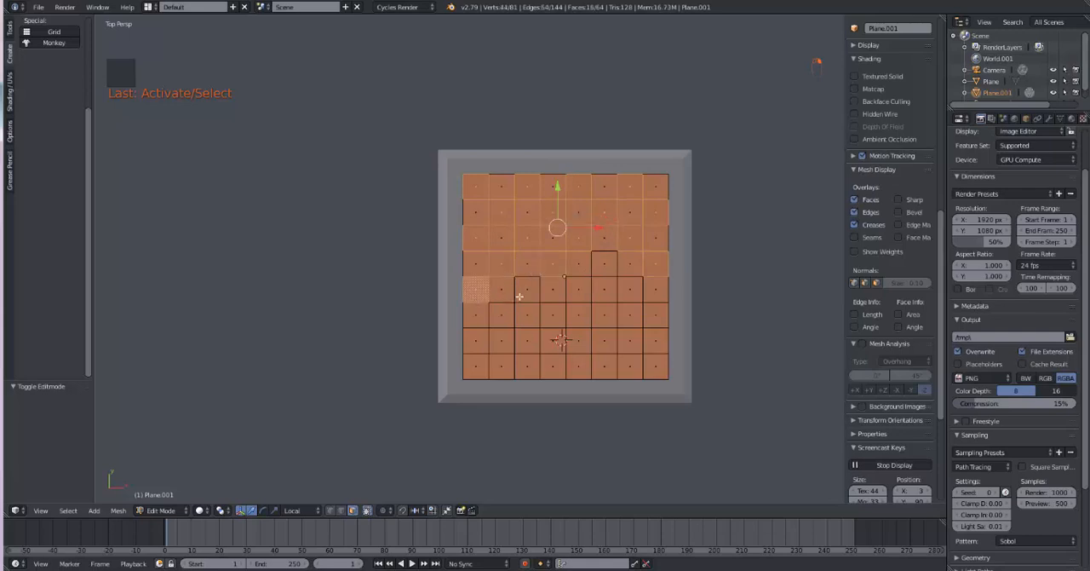
pyautogui.keyDown('shift'); pyautogui.rightClick(523, 297); pyautogui.keyUp('shift')
pyautogui.keyDown('shift'); pyautogui.rightClick(584, 295); pyautogui.keyUp('shift')
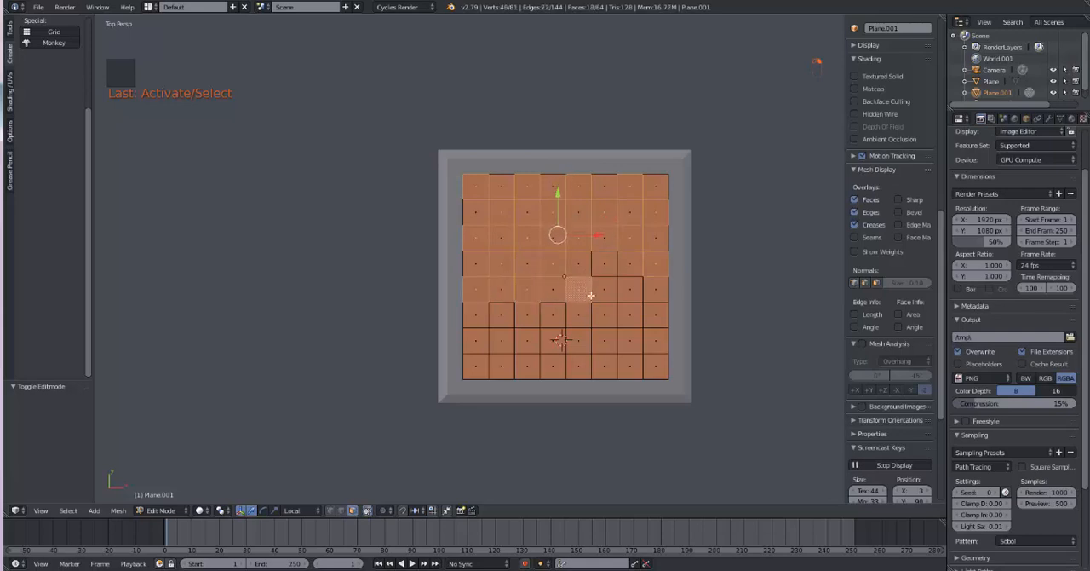
pyautogui.keyDown('shift'); pyautogui.rightClick(602, 274); pyautogui.keyUp('shift')
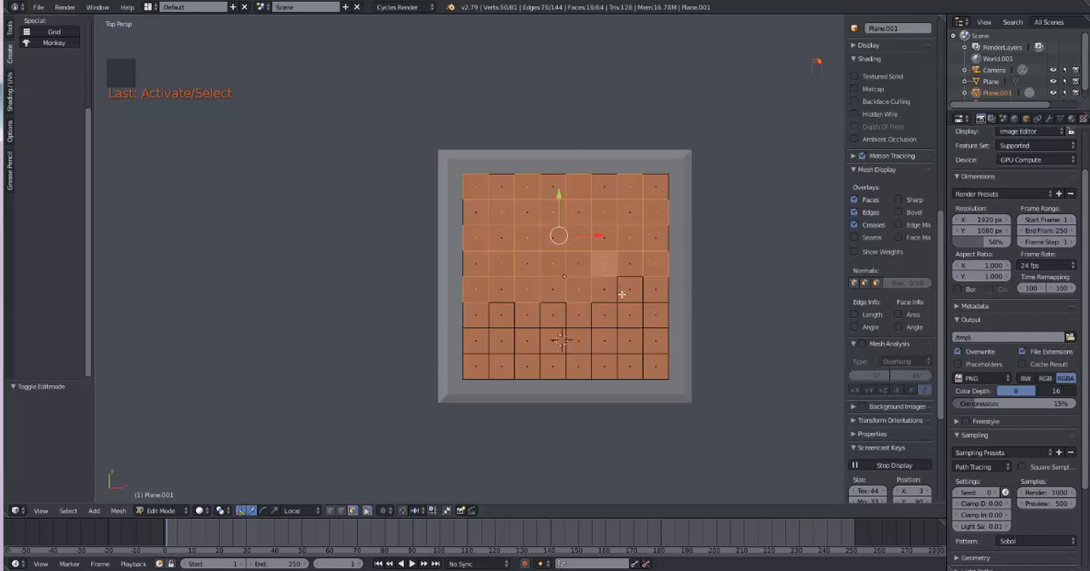
pyautogui.keyDown('shift'); pyautogui.rightClick(625, 297); pyautogui.keyUp('shift')
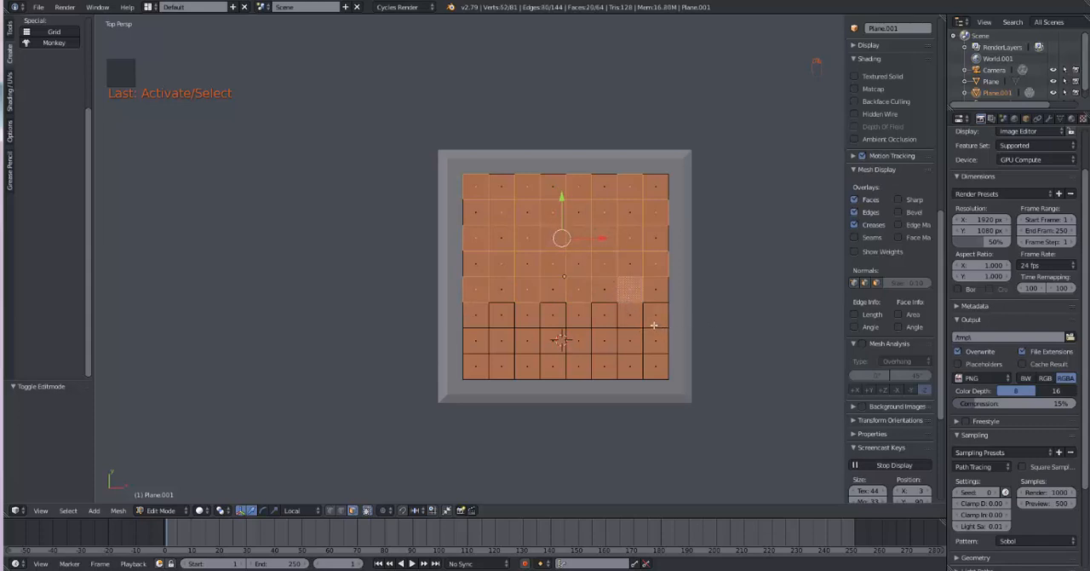
pyautogui.keyDown('shift'); pyautogui.click(652, 323); pyautogui.keyUp('shift')
pyautogui.keyDown('shift'); pyautogui.click(598, 322); pyautogui.keyUp('shift')
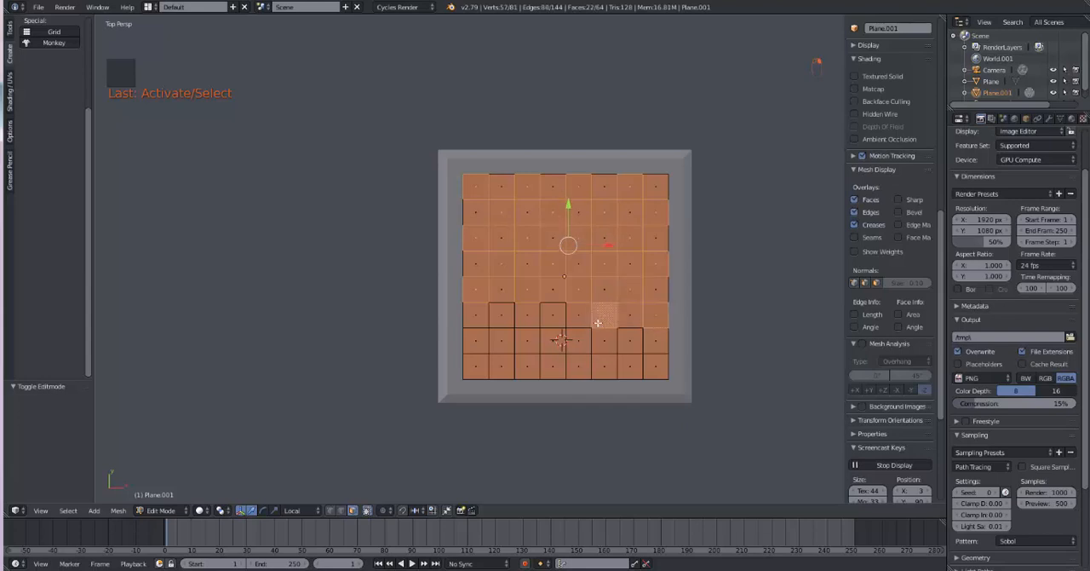
pyautogui.keyDown('shift'); pyautogui.click(548, 324); pyautogui.keyUp('shift')
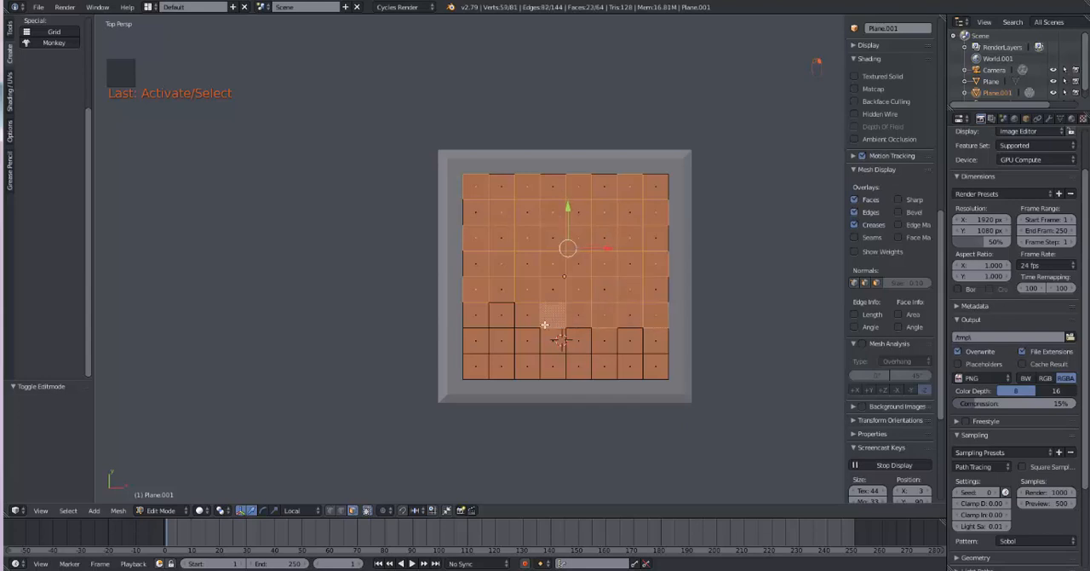
pyautogui.keyDown('shift'); pyautogui.click(494, 325); pyautogui.keyUp('shift')
# Step: Complete the checker selection by adding the alternating squares of the seventh and eighth rows
pyautogui.keyDown('shift'); pyautogui.click(486, 344); pyautogui.keyUp('shift')
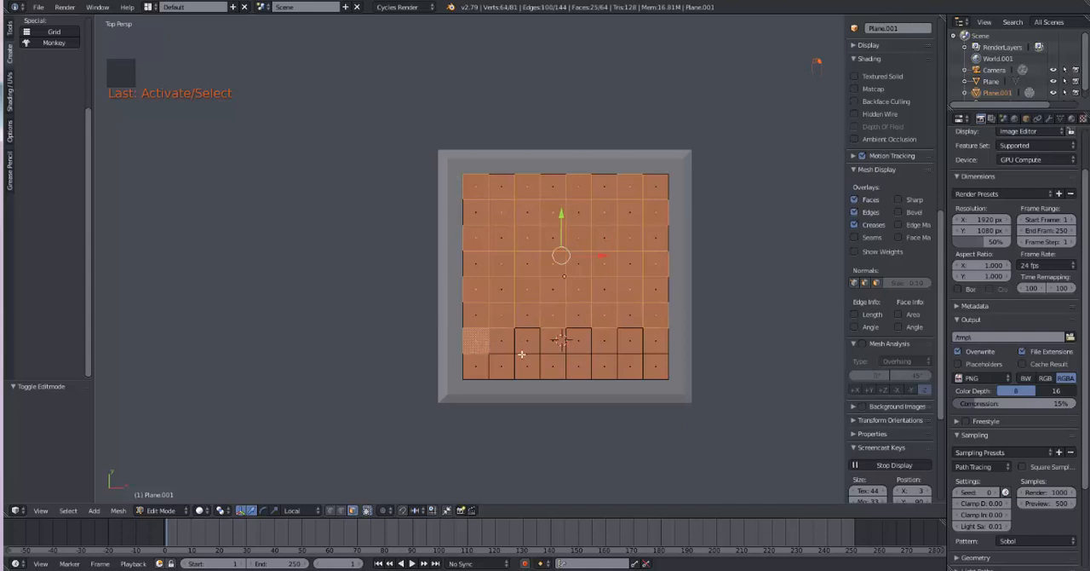
pyautogui.keyDown('shift'); pyautogui.click(524, 350); pyautogui.keyUp('shift')
pyautogui.keyDown('shift'); pyautogui.click(574, 345); pyautogui.keyUp('shift')
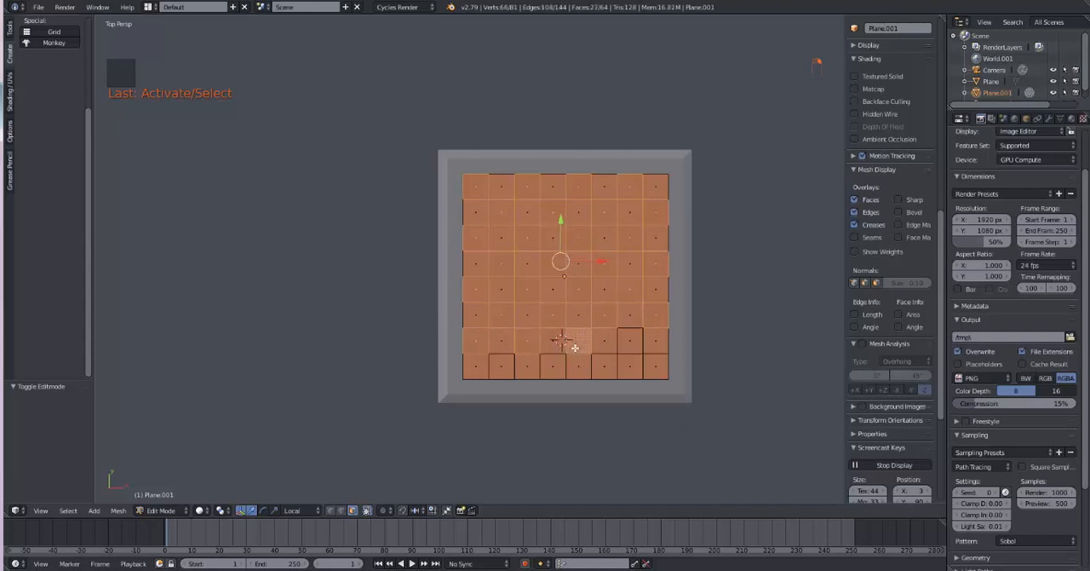
pyautogui.keyDown('shift'); pyautogui.click(620, 348); pyautogui.keyUp('shift')
pyautogui.keyDown('shift'); pyautogui.click(652, 369); pyautogui.keyUp('shift')
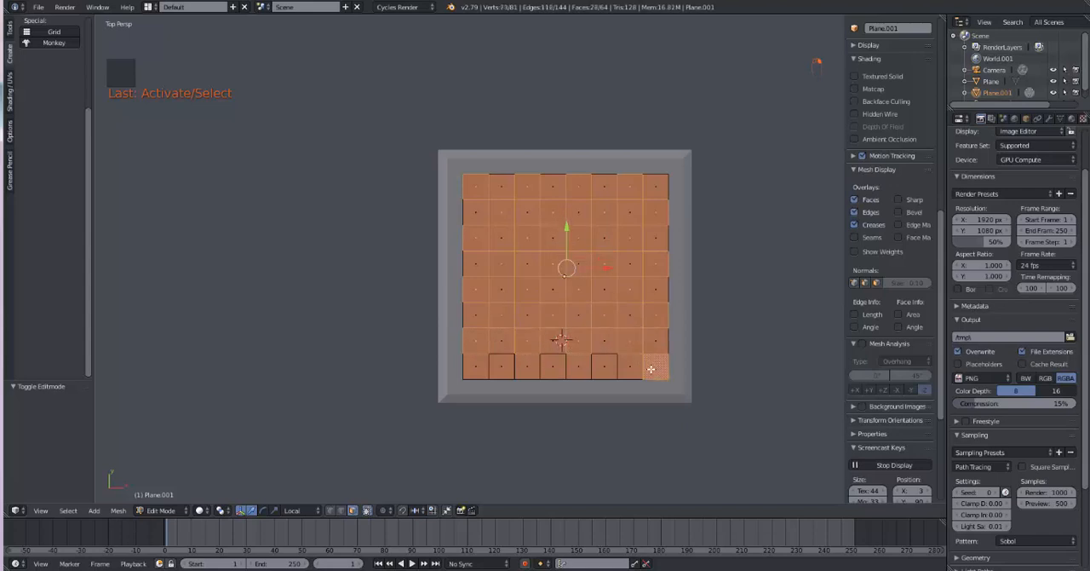
pyautogui.keyDown('shift'); pyautogui.click(608, 372); pyautogui.keyUp('shift')
pyautogui.keyDown('shift'); pyautogui.click(558, 372); pyautogui.keyUp('shift')
pyautogui.keyDown('shift'); pyautogui.click(512, 371); pyautogui.keyUp('shift')
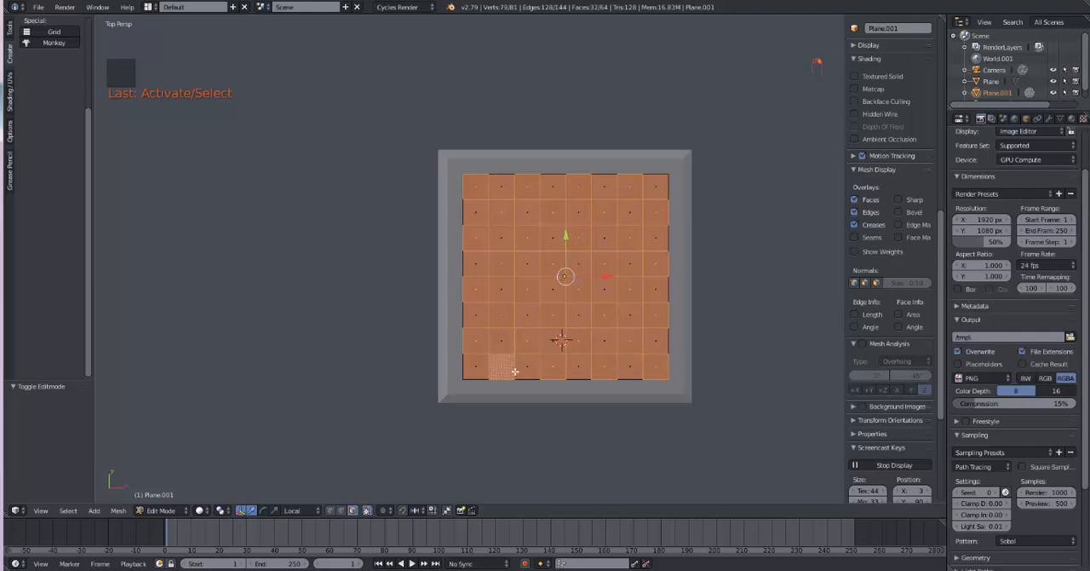
# Step: Add a second material slot to the grid, choose CP_flakes_green_G for it and assign it to the selected squares
pyautogui.click(1073, 118)
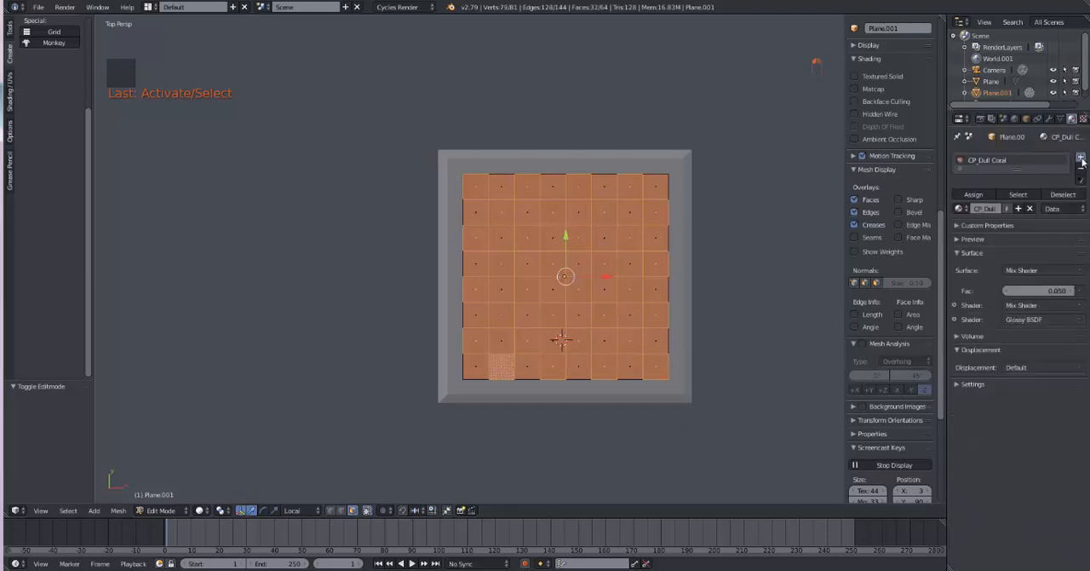
pyautogui.click(1080, 158)
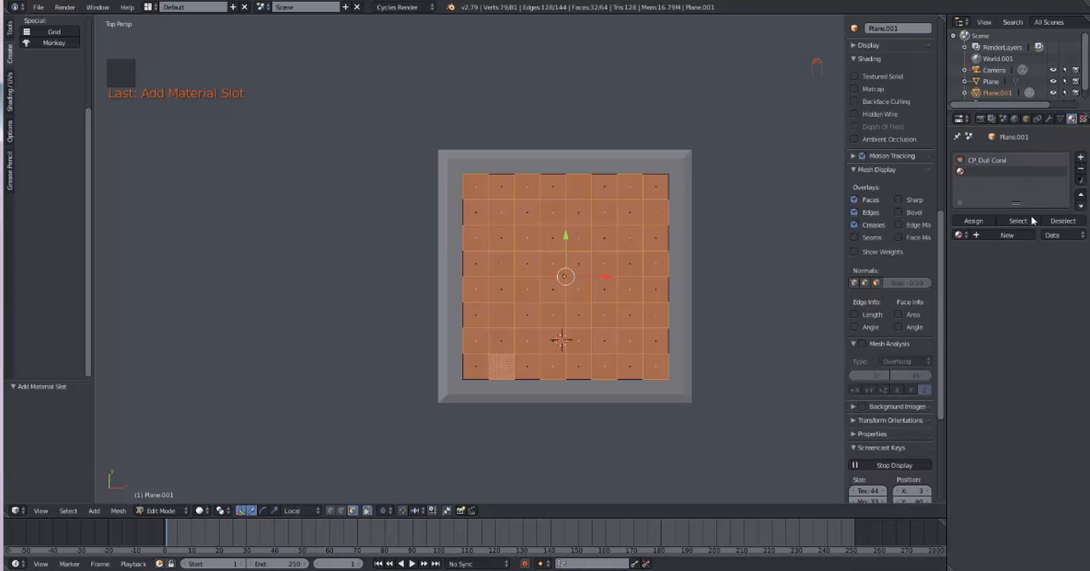
pyautogui.click(961, 235)
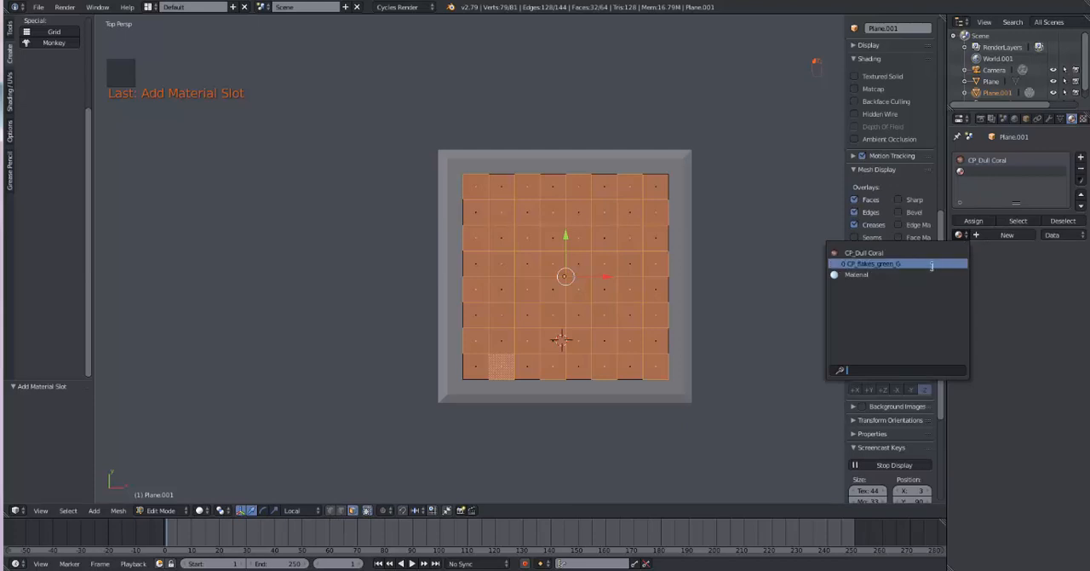
pyautogui.click(932, 266)
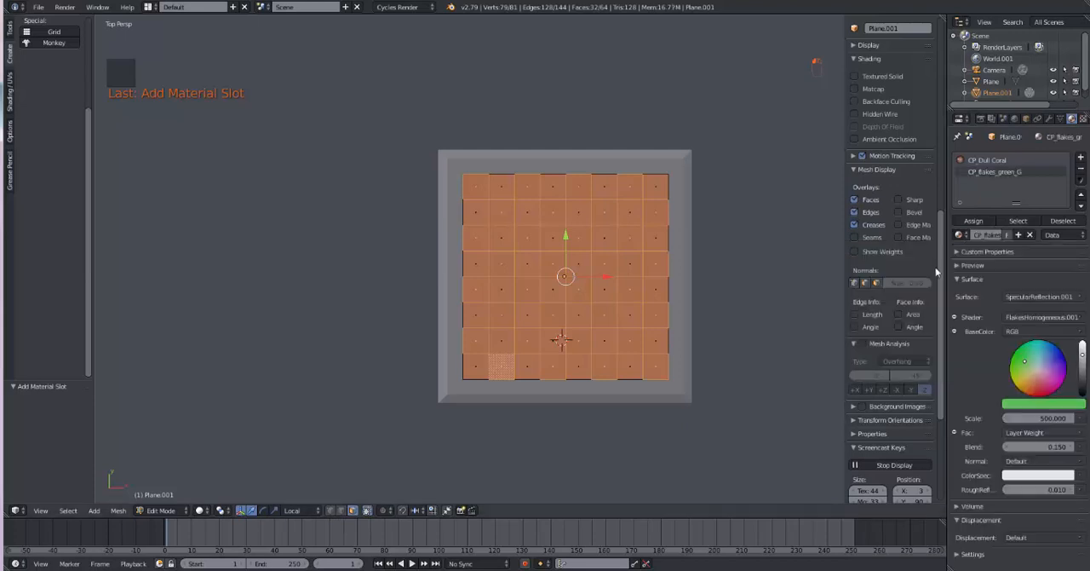
pyautogui.click(973, 221)
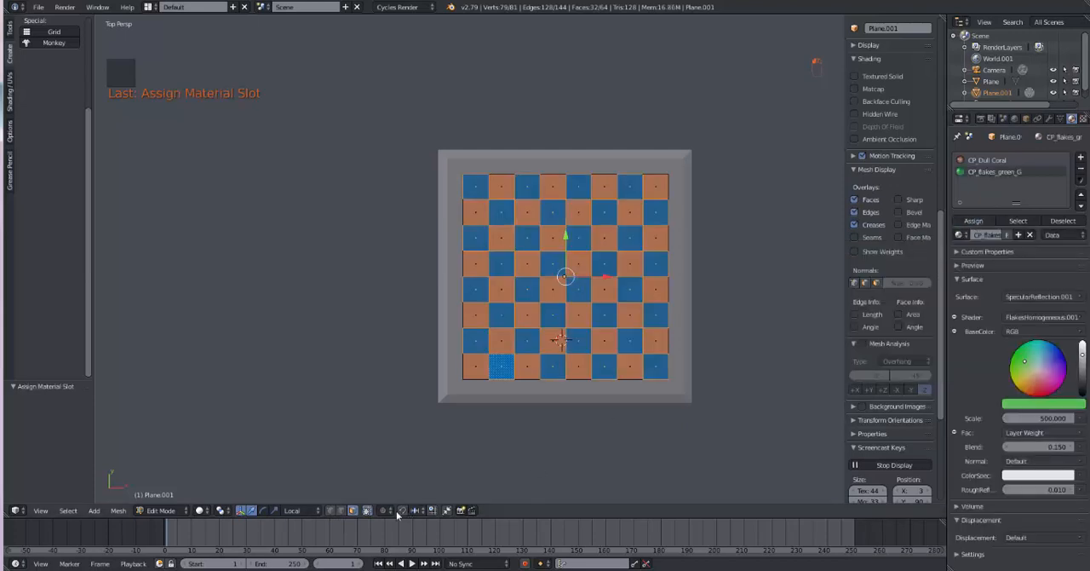
# Step: Preview the two-colored board in Rendered viewport shading and return to Object Mode
pyautogui.click(201, 510)
pyautogui.click(223, 436)
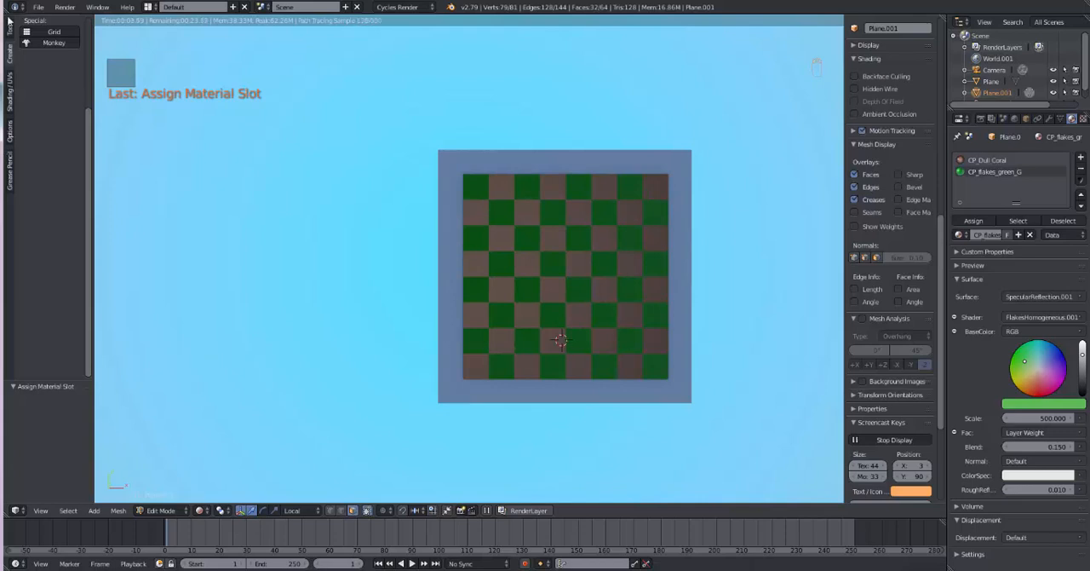
pyautogui.click(38, 7)
pyautogui.moveTo(80, 226)
pyautogui.press('Tab')
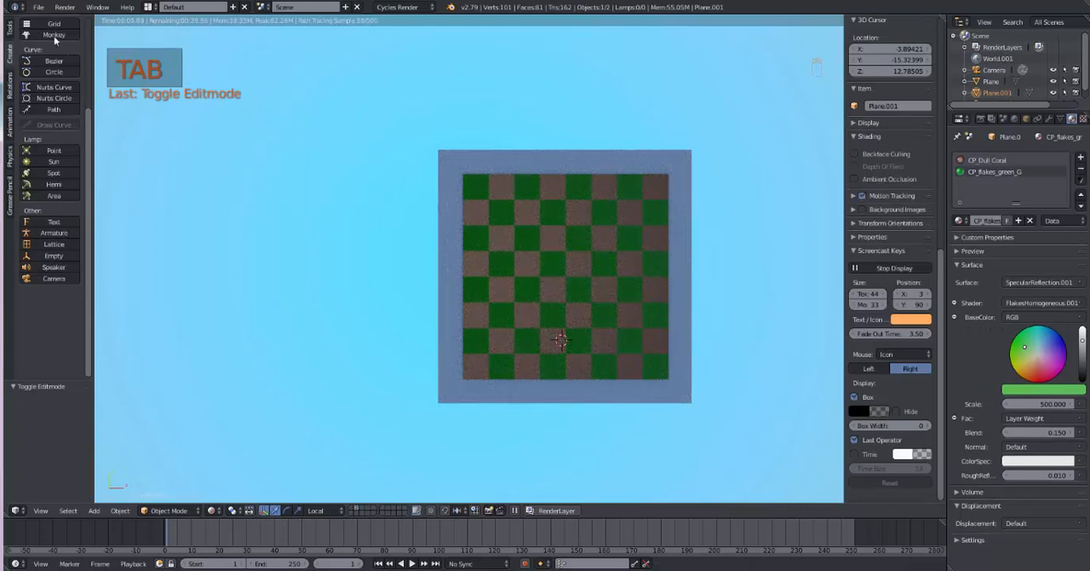
# Step: Append the wood_03_G material from the meta_massive_materials_lib15.blend library
pyautogui.click(40, 8)
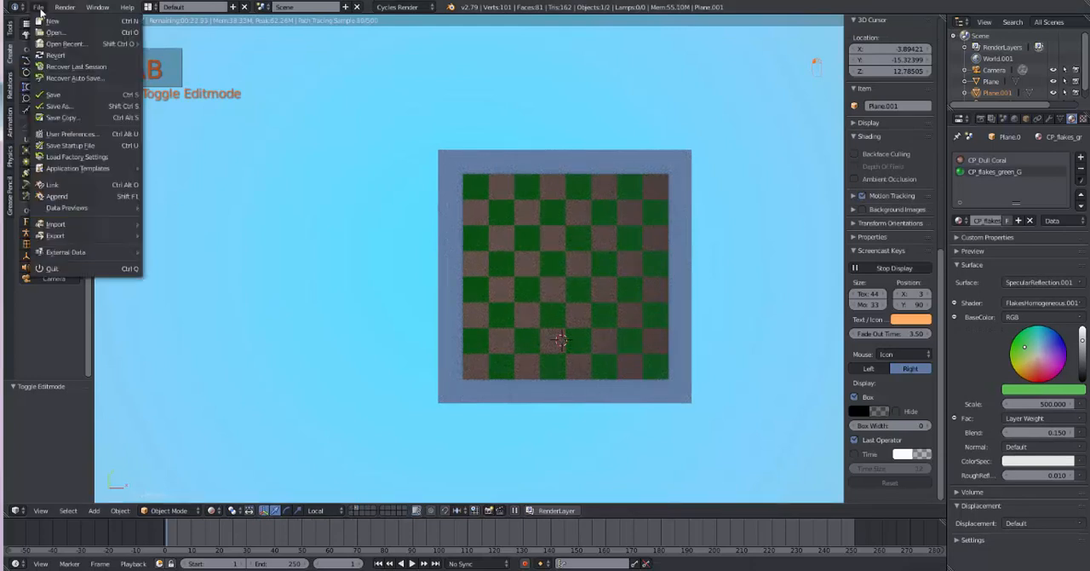
pyautogui.click(70, 199)
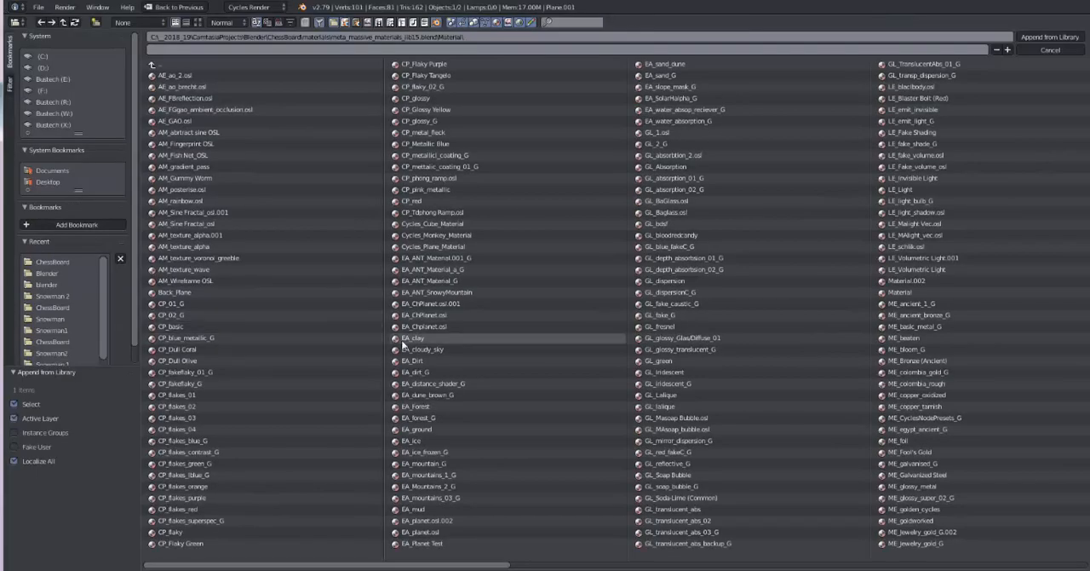
pyautogui.moveTo(438, 565); pyautogui.dragTo(1018, 566)
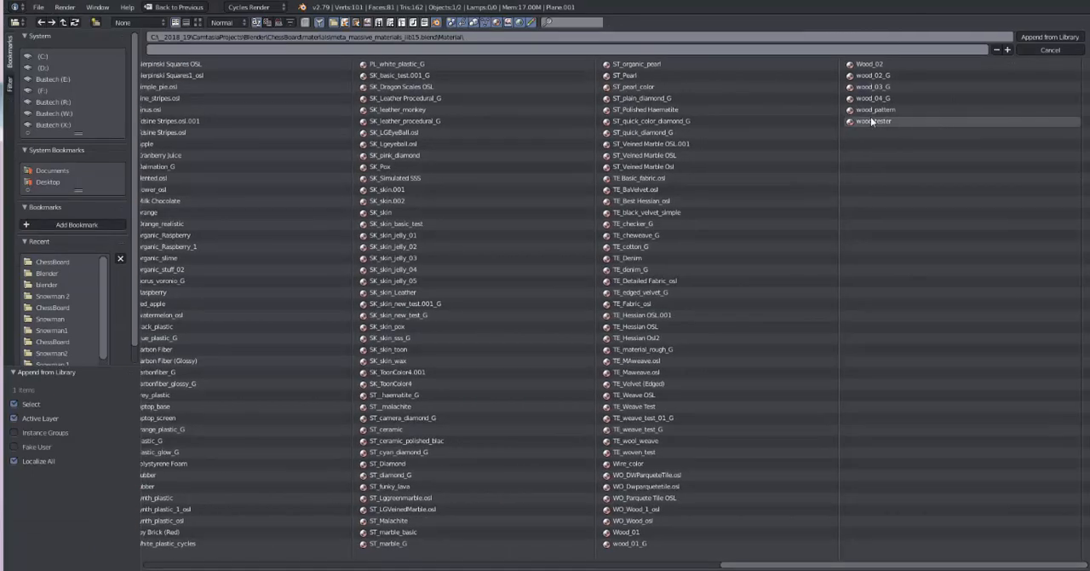
pyautogui.doubleClick(873, 86)
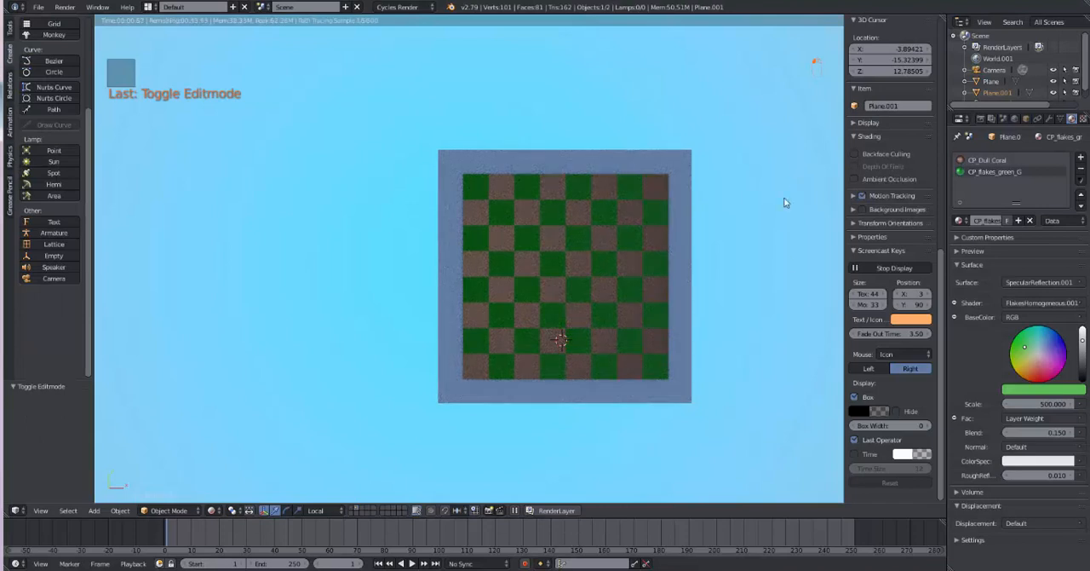
# Step: Return the viewport to Solid shading, select the board's outer frame and give it the wood_03_G material
pyautogui.click(216, 510)
pyautogui.click(227, 471)
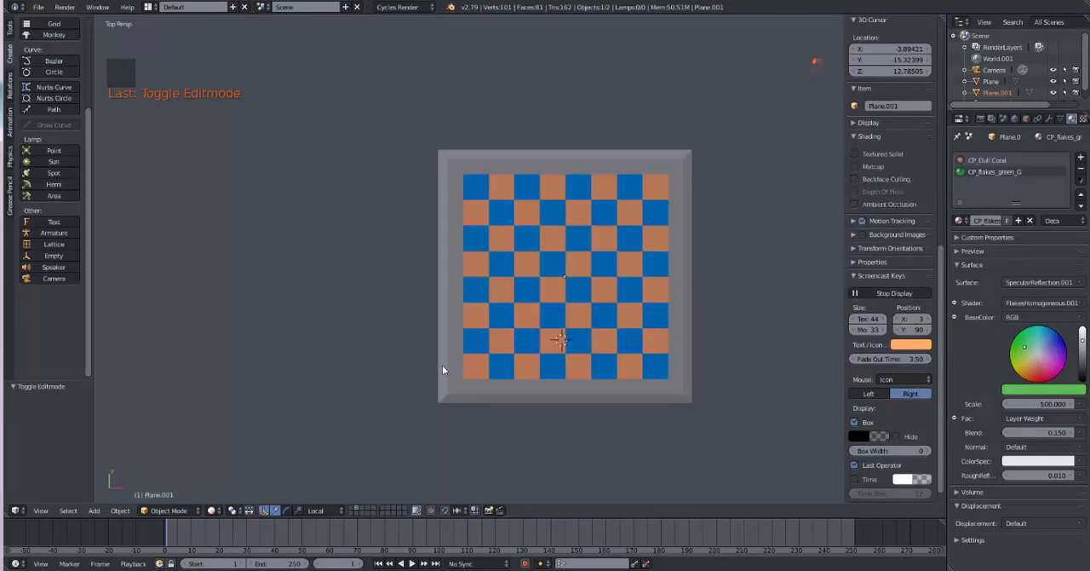
pyautogui.click(451, 359)
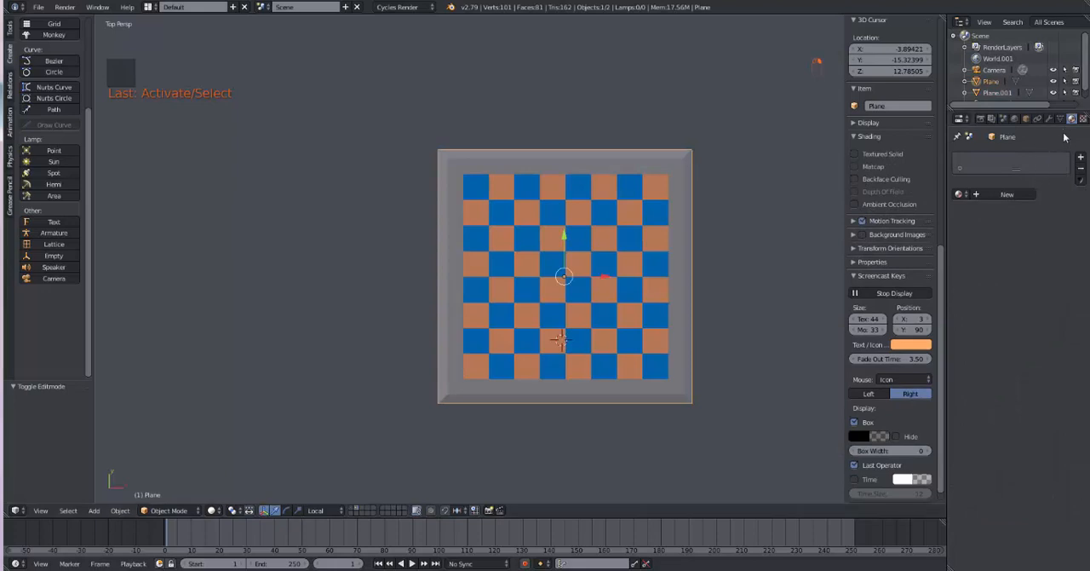
pyautogui.click(961, 194)
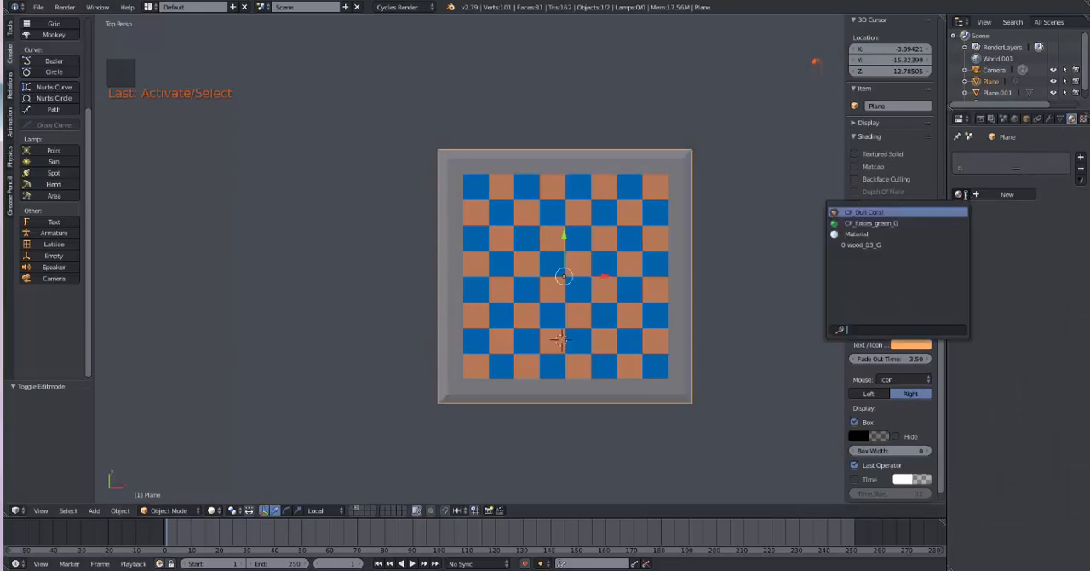
pyautogui.click(930, 244)
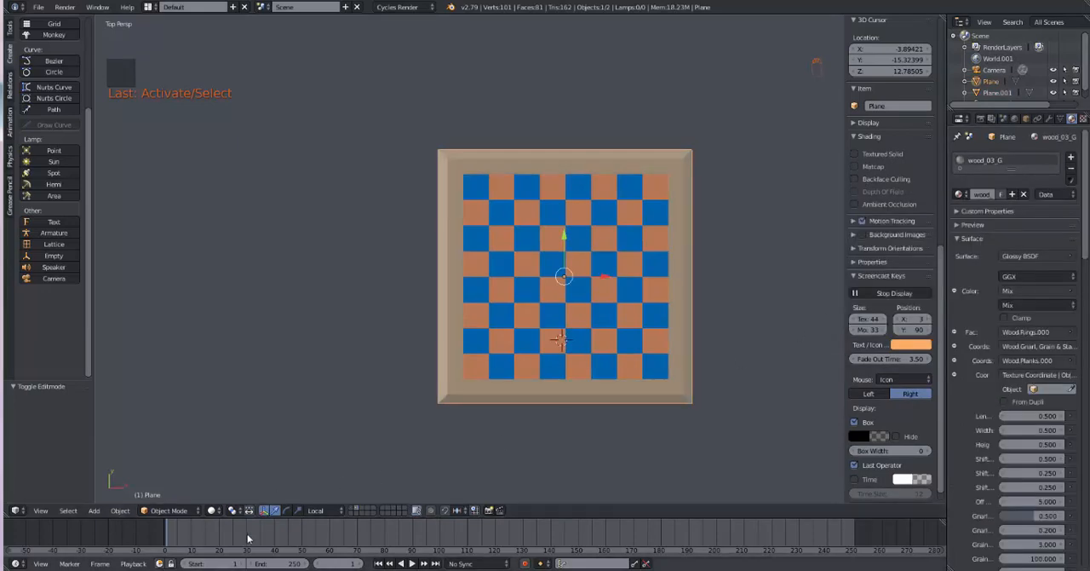
# Step: Select the board's frame and inner grid, move both to the first layer and show that layer
pyautogui.press('b')
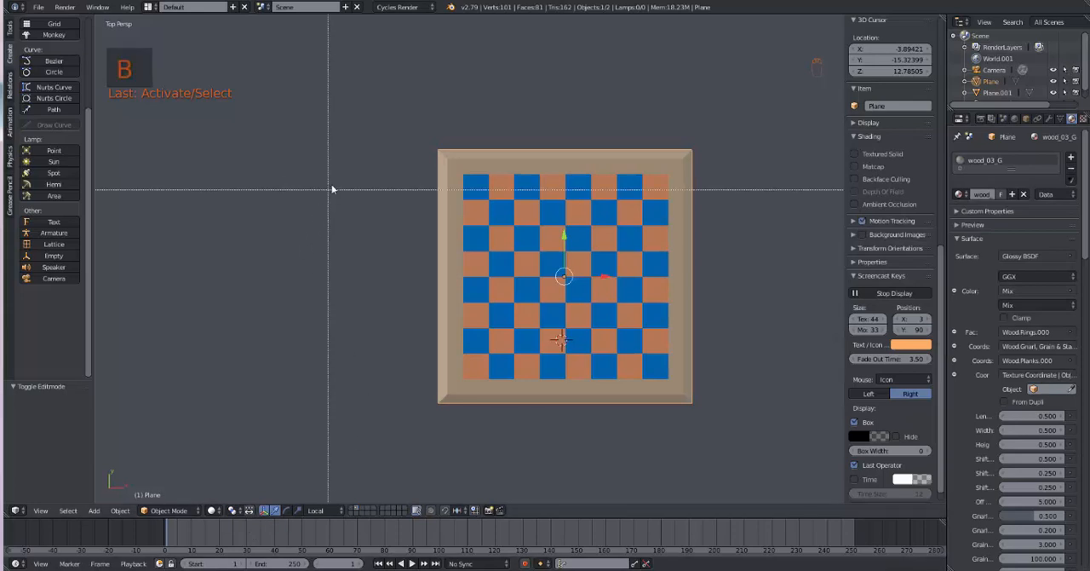
pyautogui.moveTo(384, 122); pyautogui.dragTo(739, 469)
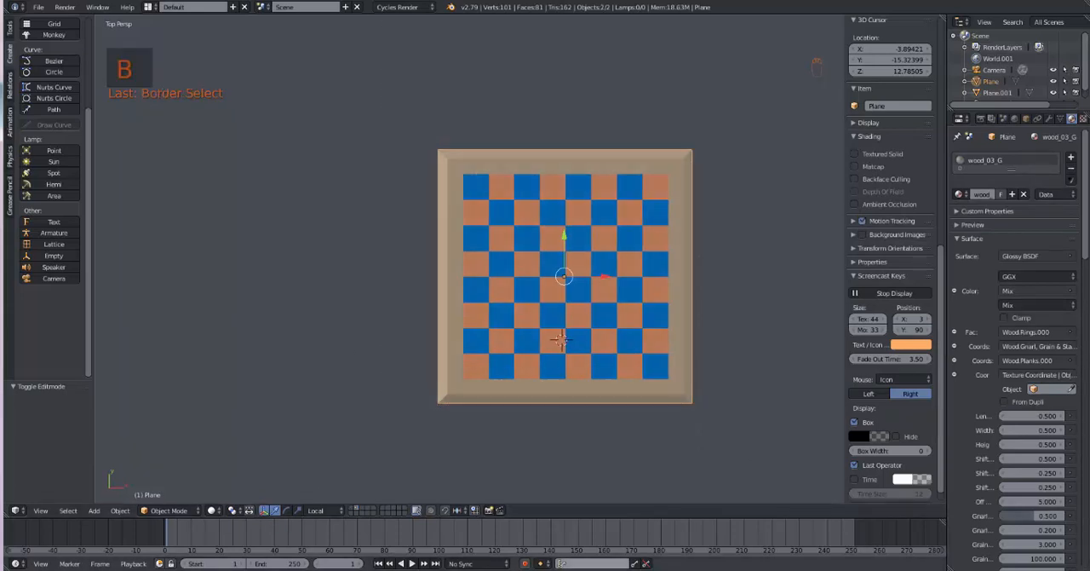
pyautogui.moveTo(371, 551)
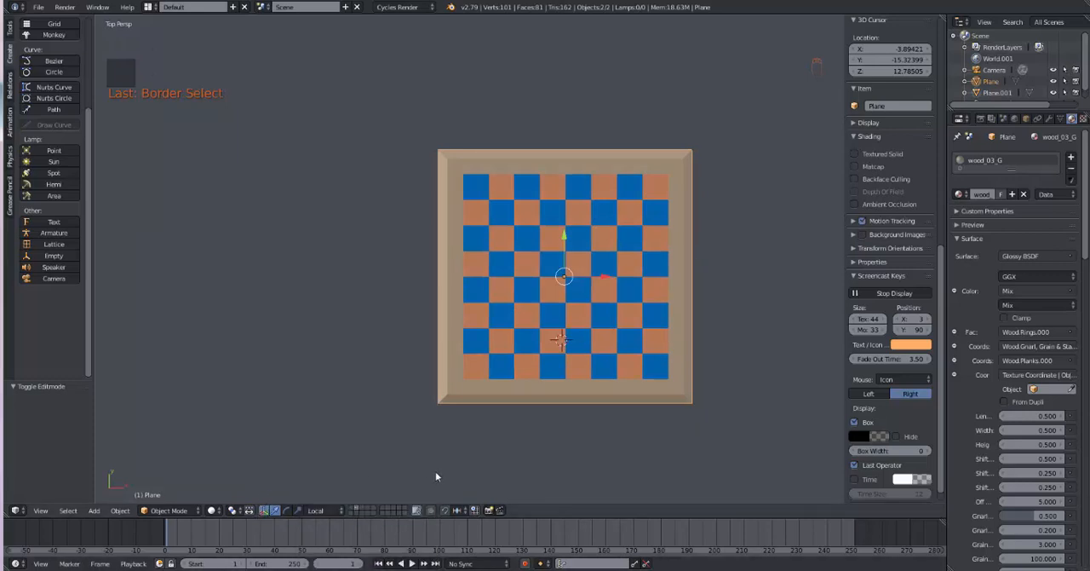
pyautogui.press('m')
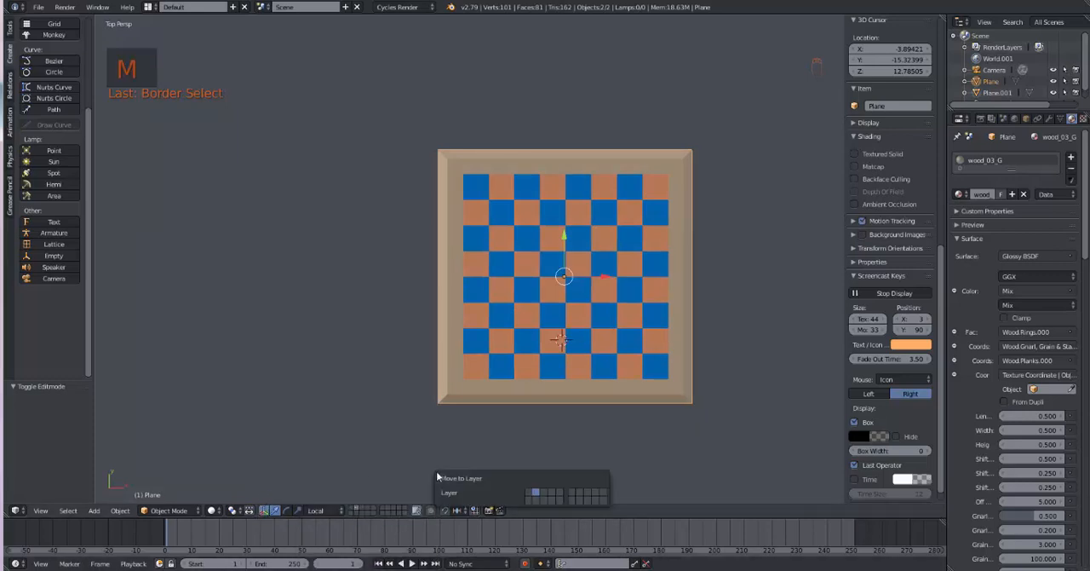
pyautogui.click(529, 495)
pyautogui.click(354, 509)
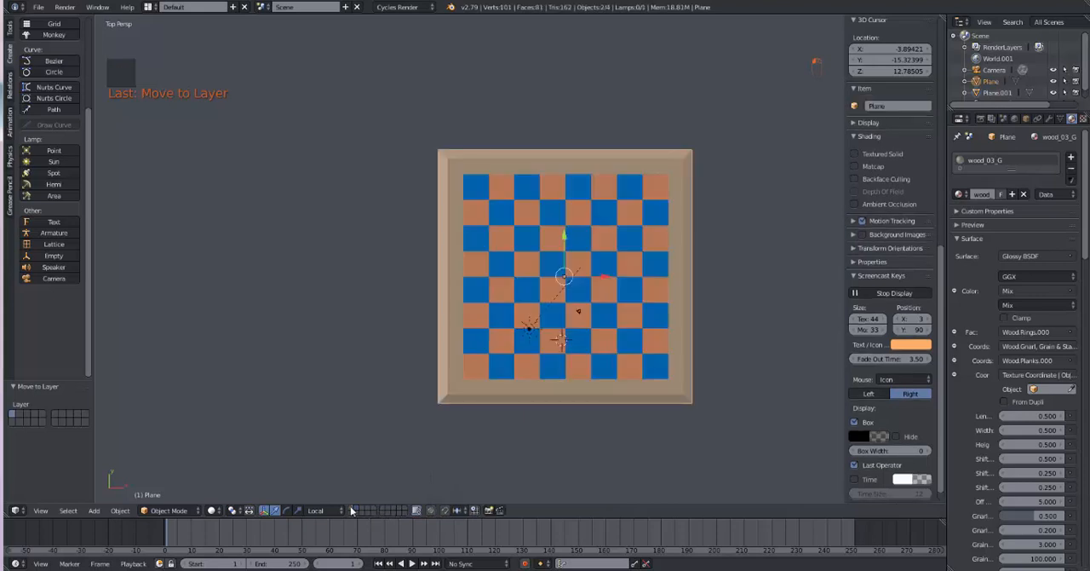
# Step: Preview the complete board from a perspective angle in Rendered viewport shading
pyautogui.moveTo(381, 485); pyautogui.dragTo(335, 439, button='middle')
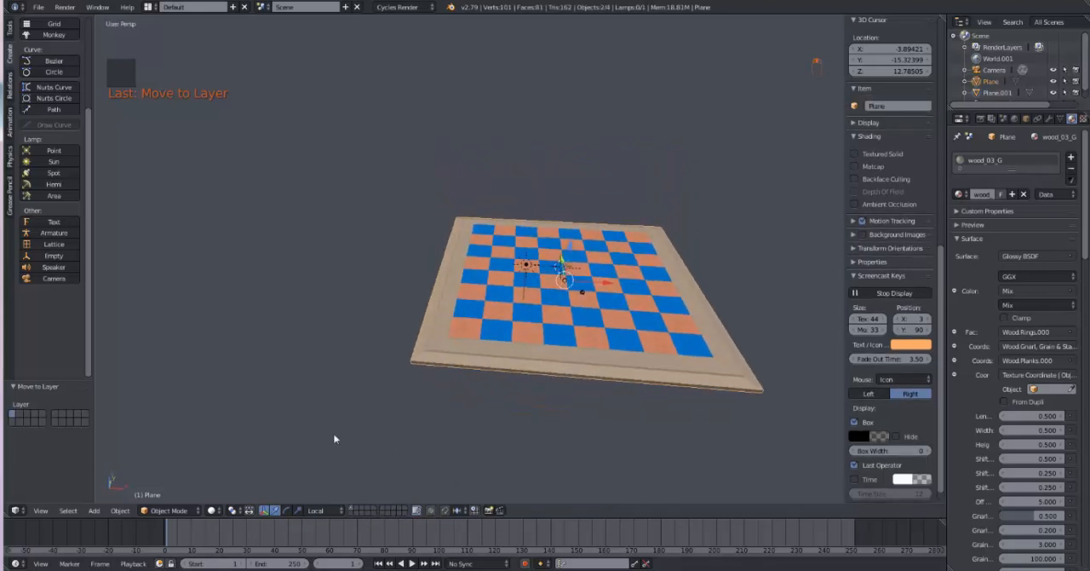
pyautogui.click(227, 508)
pyautogui.click(235, 434)
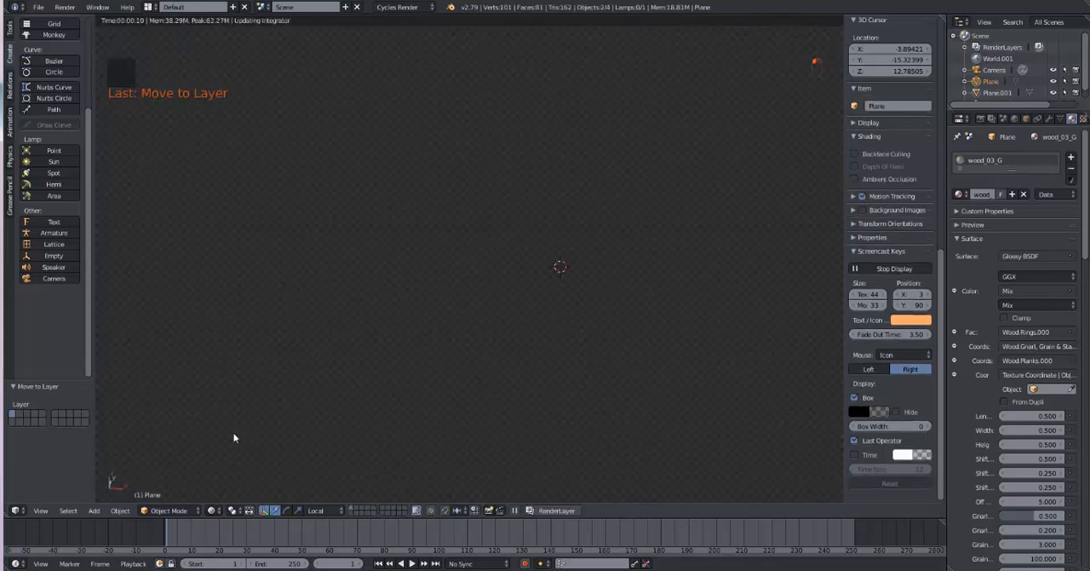
pyautogui.moveTo(513, 427); pyautogui.dragTo(532, 421, button='middle')
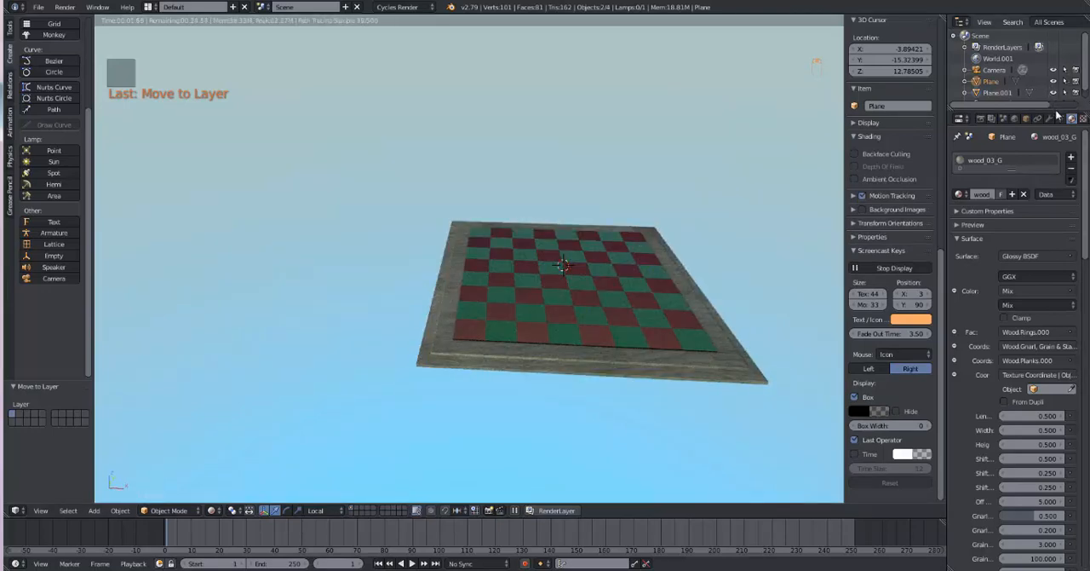
# Step: Select the Sun lamp, set its emission strength to 4.3 and check the rendered board up close
pyautogui.moveTo(1056, 109); pyautogui.dragTo(1056, 183)
pyautogui.click(991, 103)
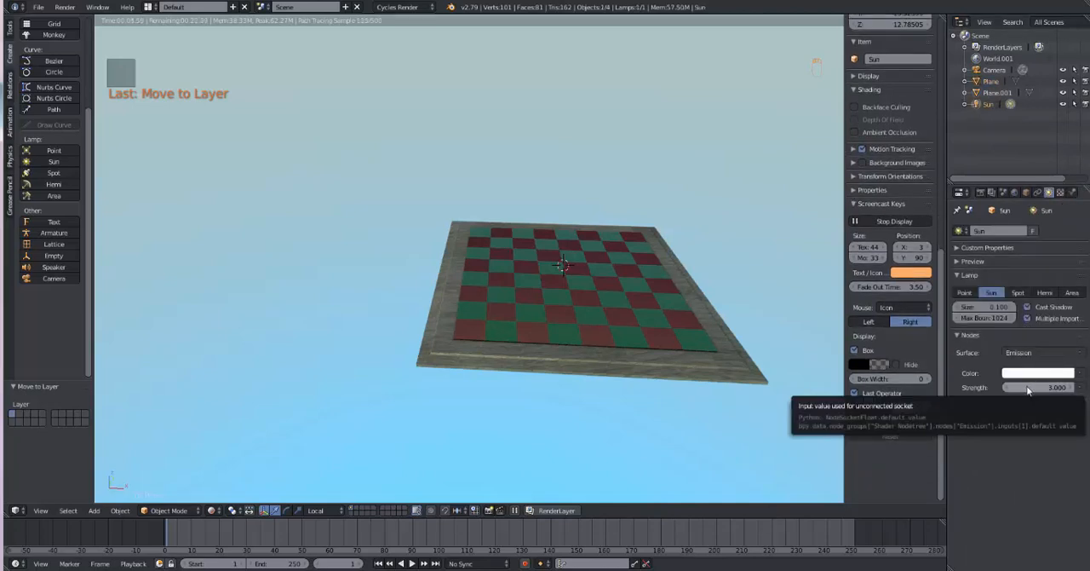
pyautogui.moveTo(1028, 390); pyautogui.dragTo(1052, 390)
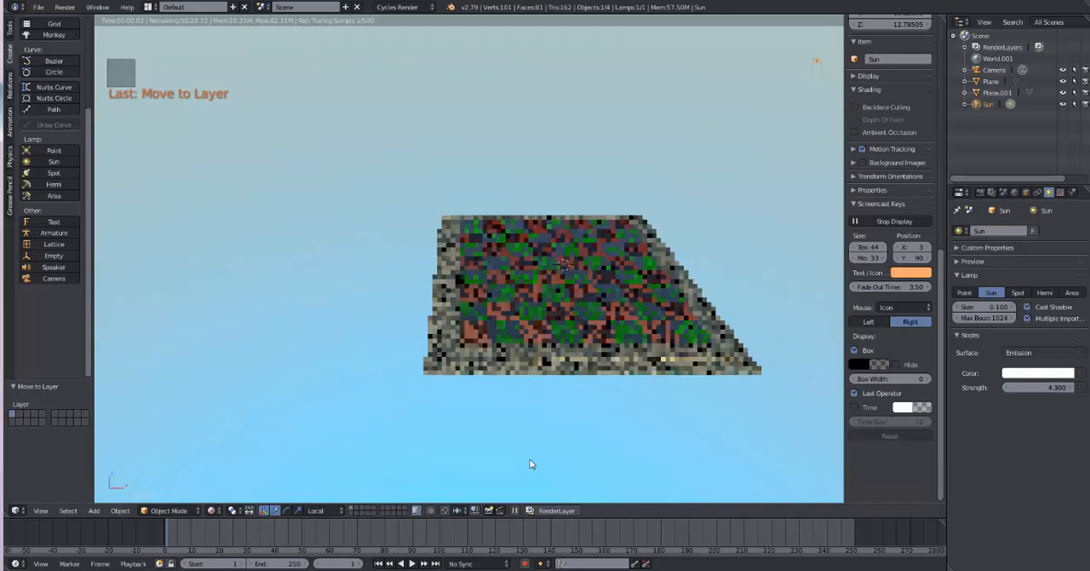
pyautogui.scroll(2, 558, 446)
pyautogui.scroll(1, 564, 409)
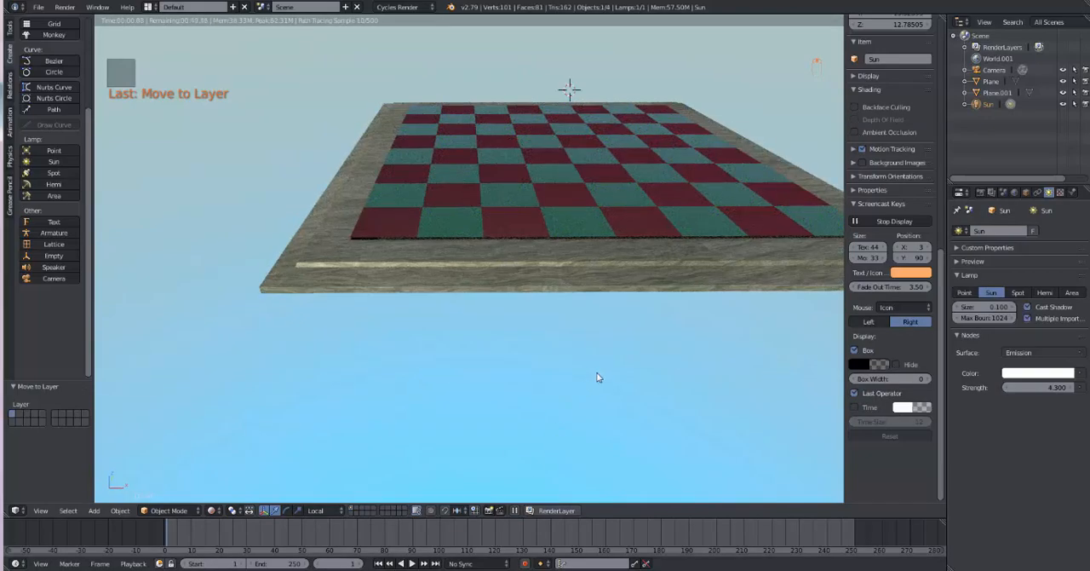
pyautogui.moveTo(597, 378); pyautogui.dragTo(564, 433, button='middle')
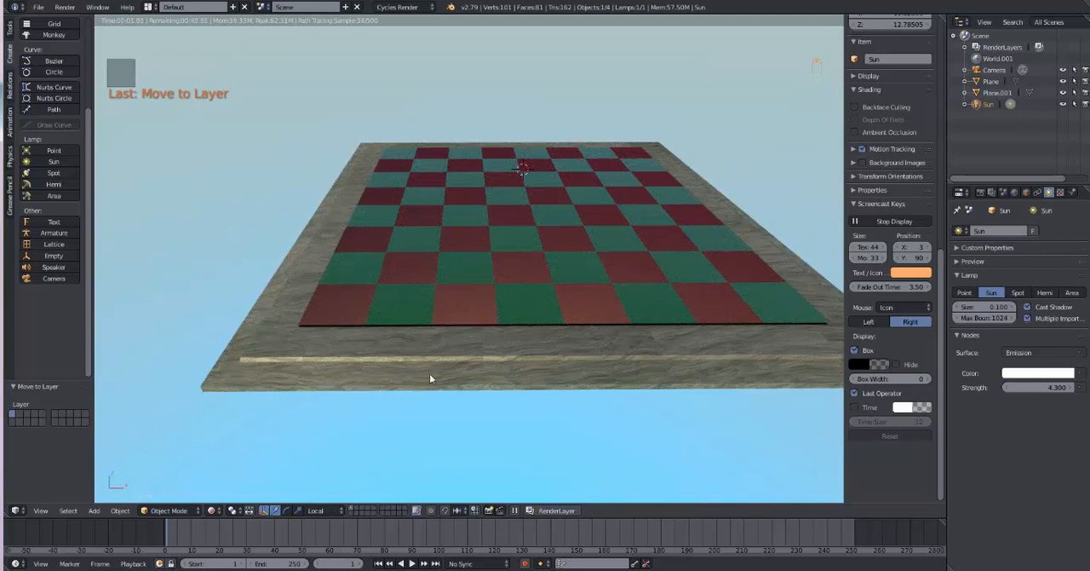
# Step: In Solid shading, add a Bevel modifier with 2 segments to the board's frame and preview it in Rendered shading
pyautogui.click(214, 511)
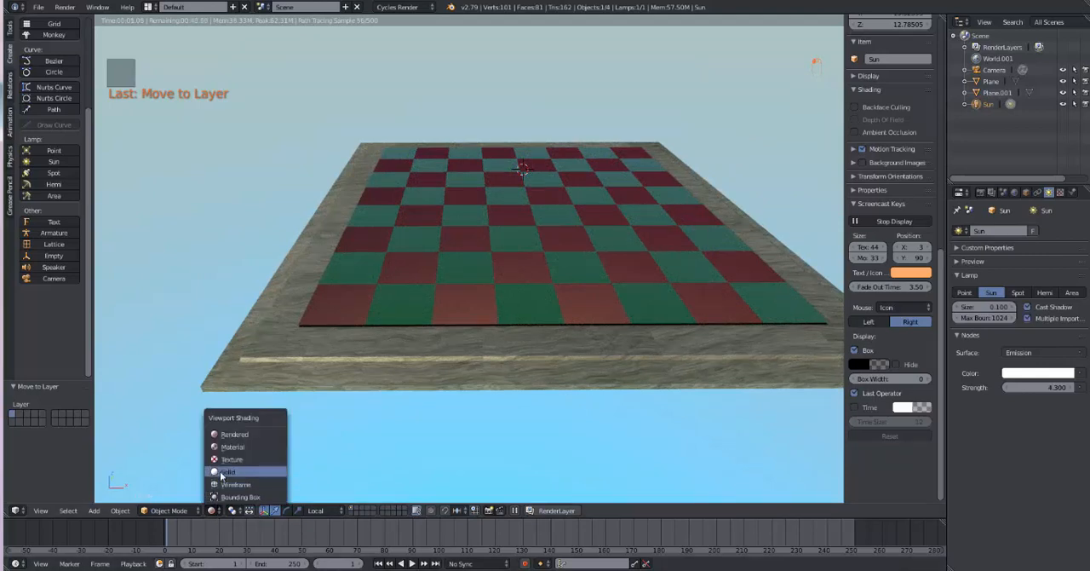
pyautogui.click(223, 471)
pyautogui.rightClick(374, 359)
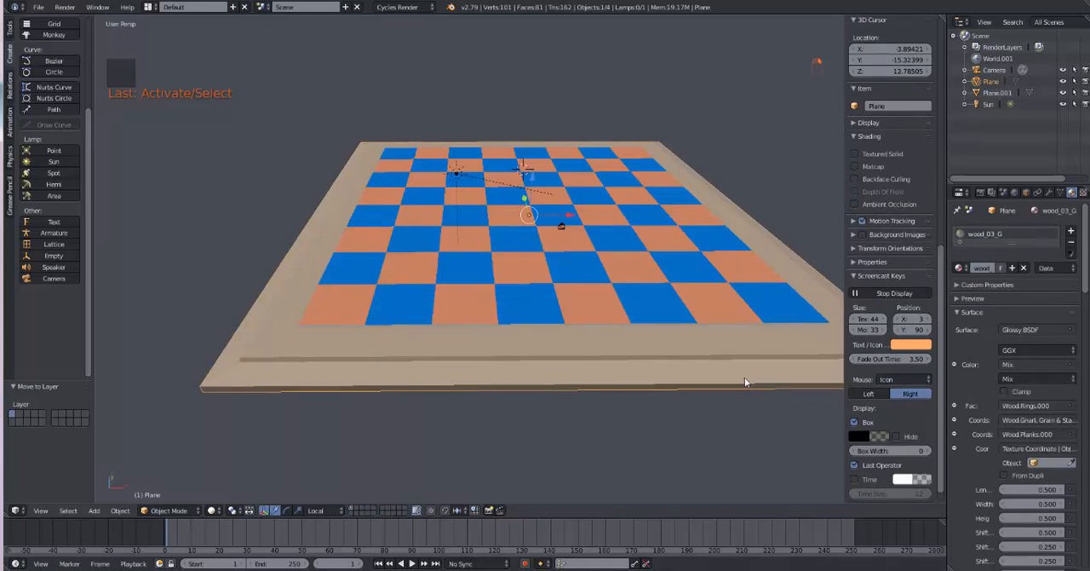
pyautogui.click(1048, 192)
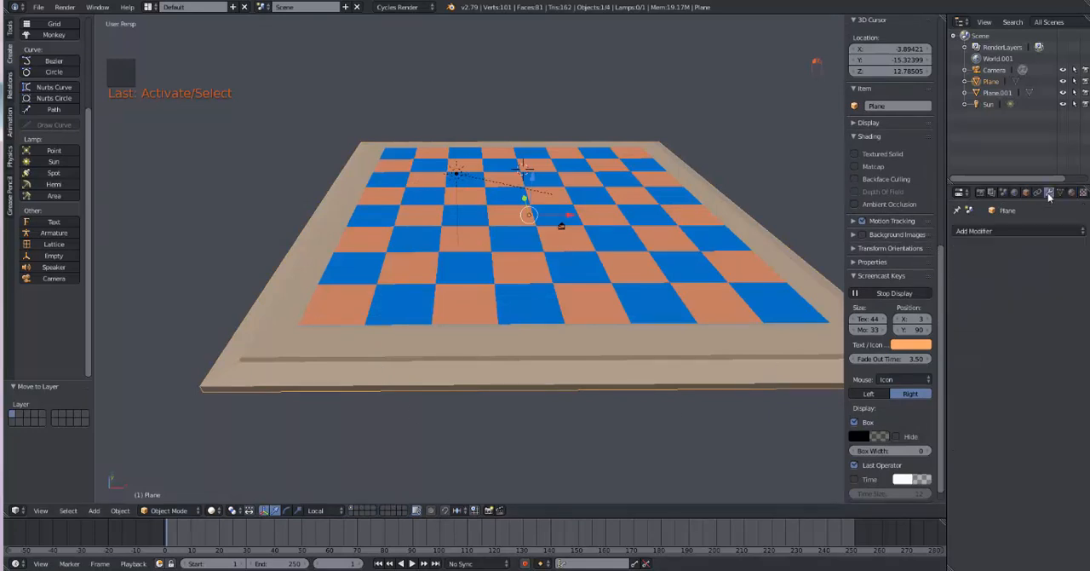
pyautogui.click(1002, 228)
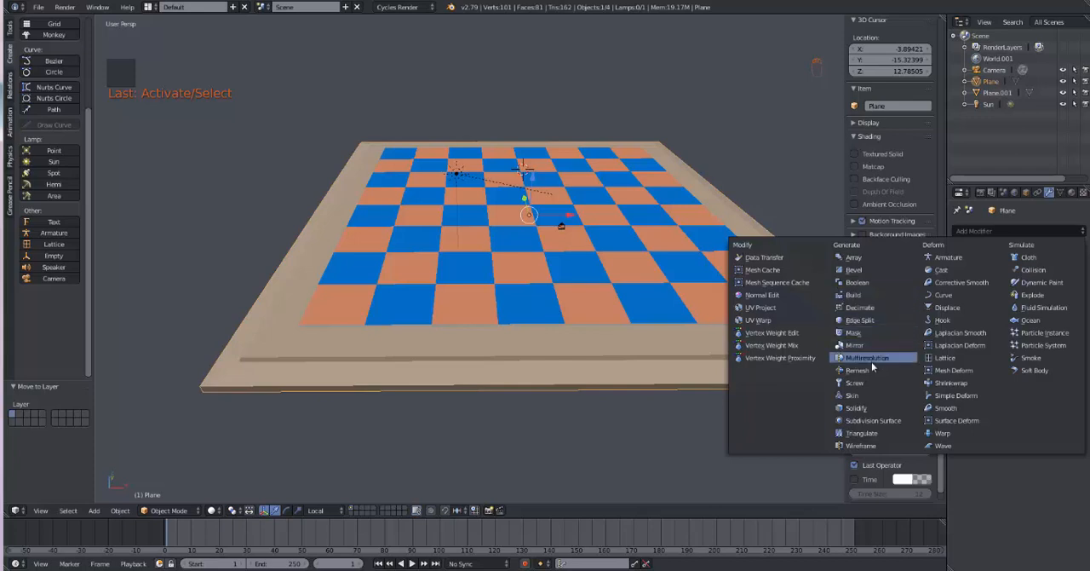
pyautogui.click(868, 270)
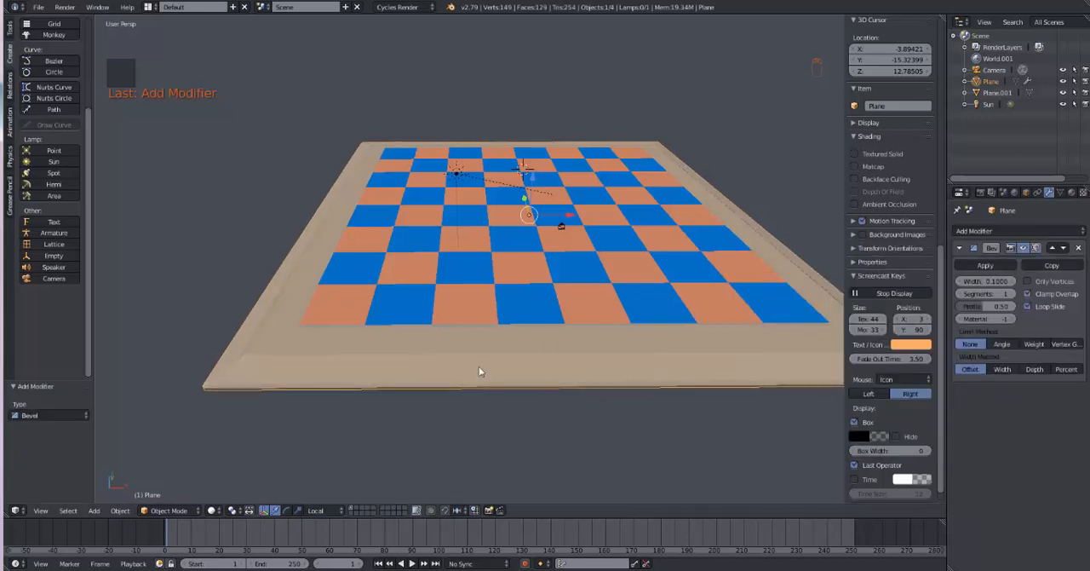
pyautogui.click(1013, 294)
pyautogui.moveTo(678, 437); pyautogui.dragTo(666, 448, button='middle')
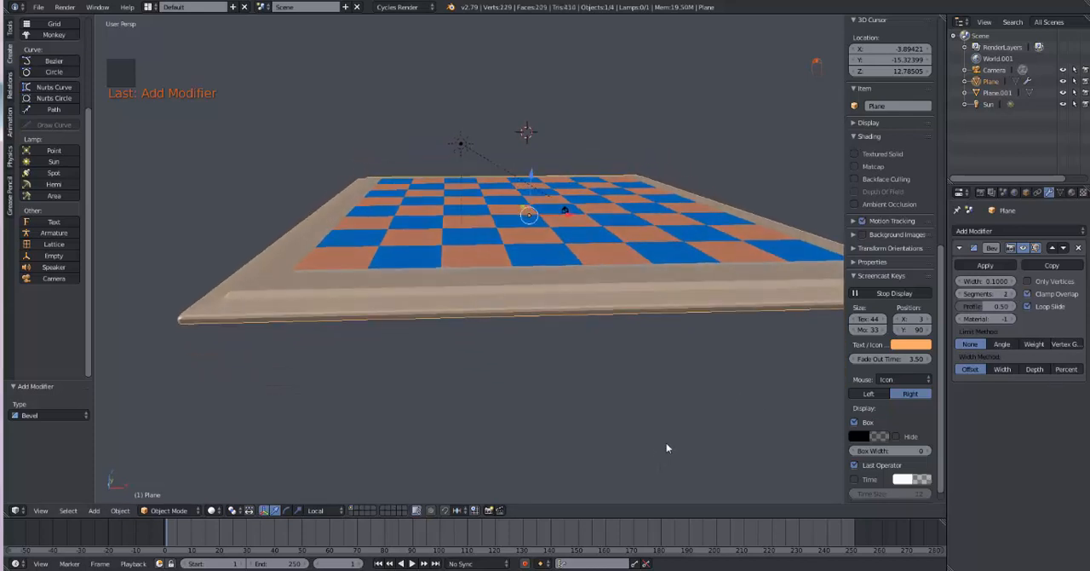
pyautogui.click(212, 510)
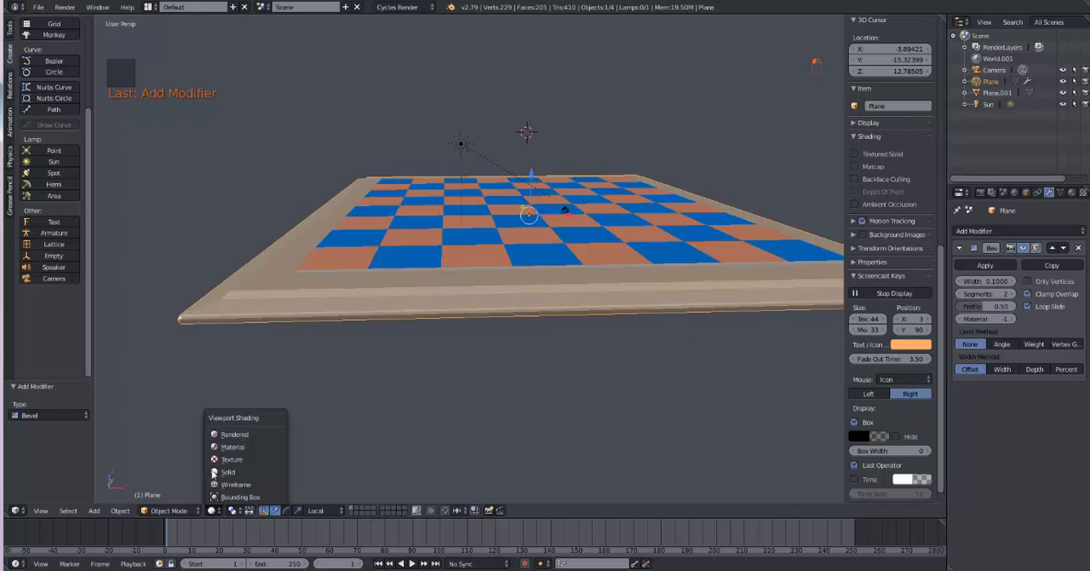
pyautogui.click(220, 435)
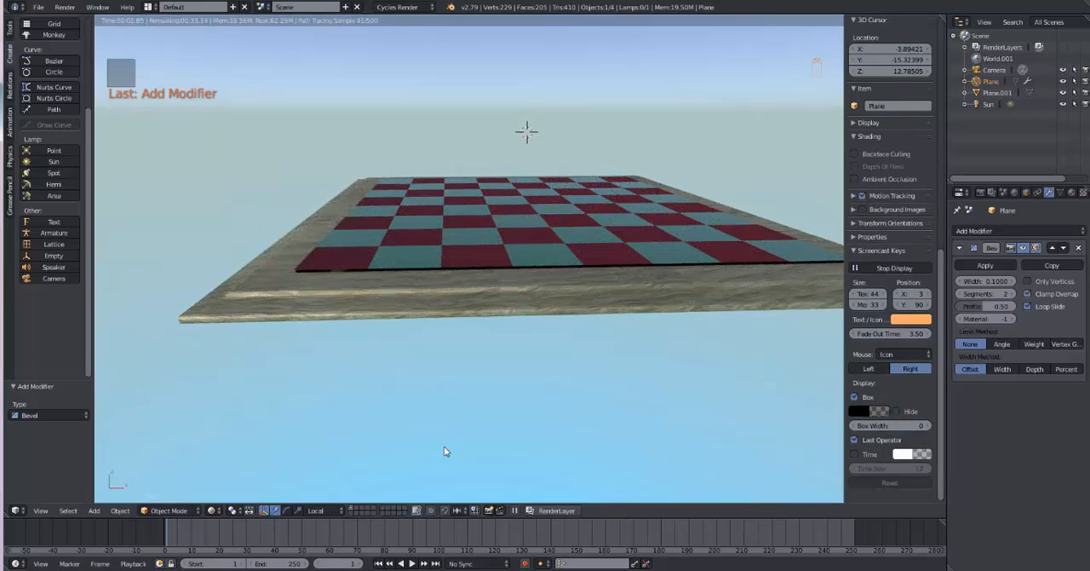
# Step: Switch to an empty layer in Solid shading and snap the 3D cursor to the centre
pyautogui.click(367, 511)
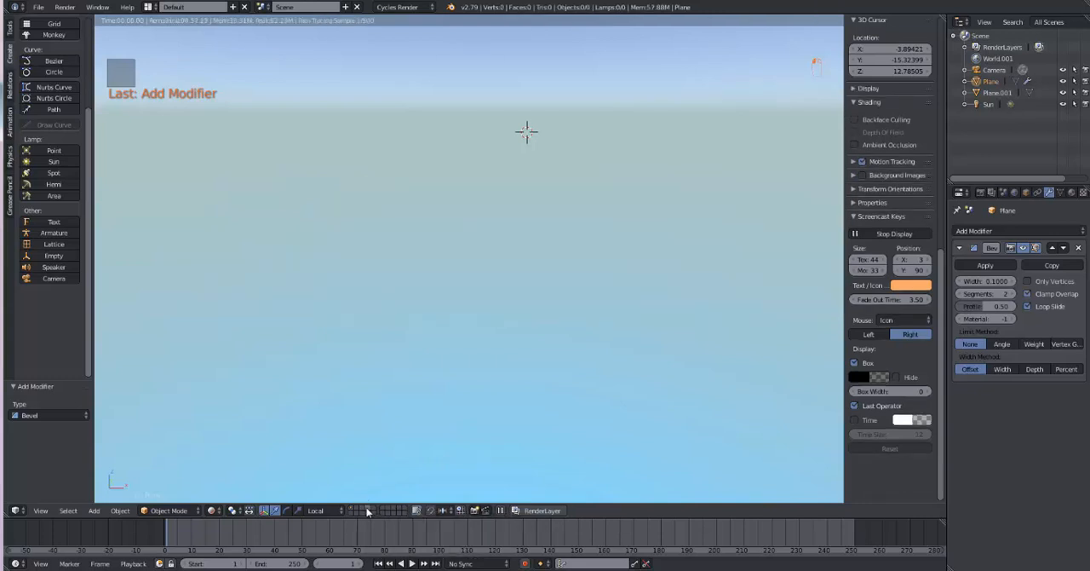
pyautogui.click(212, 511)
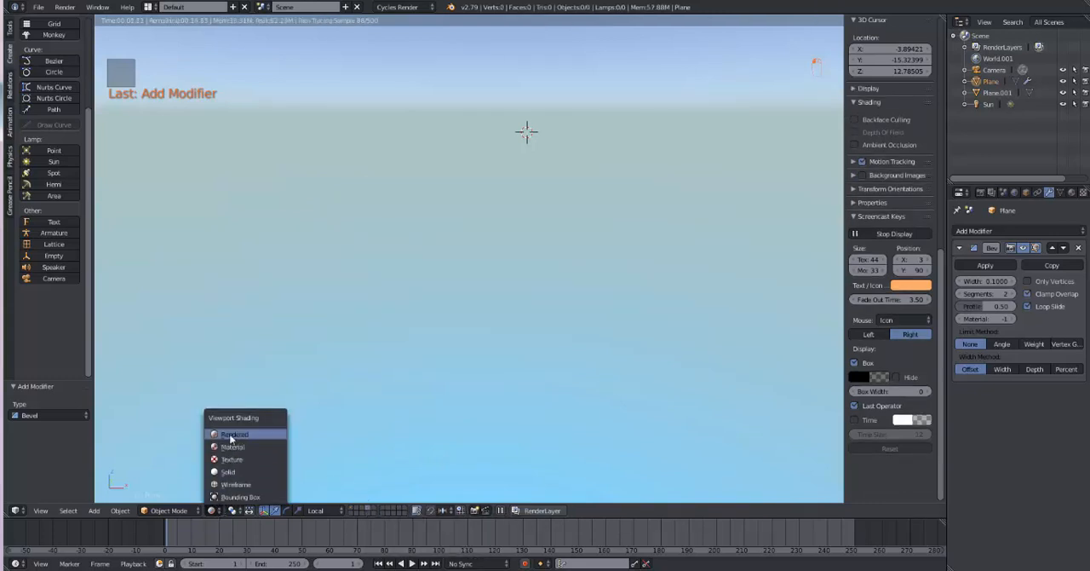
pyautogui.click(229, 471)
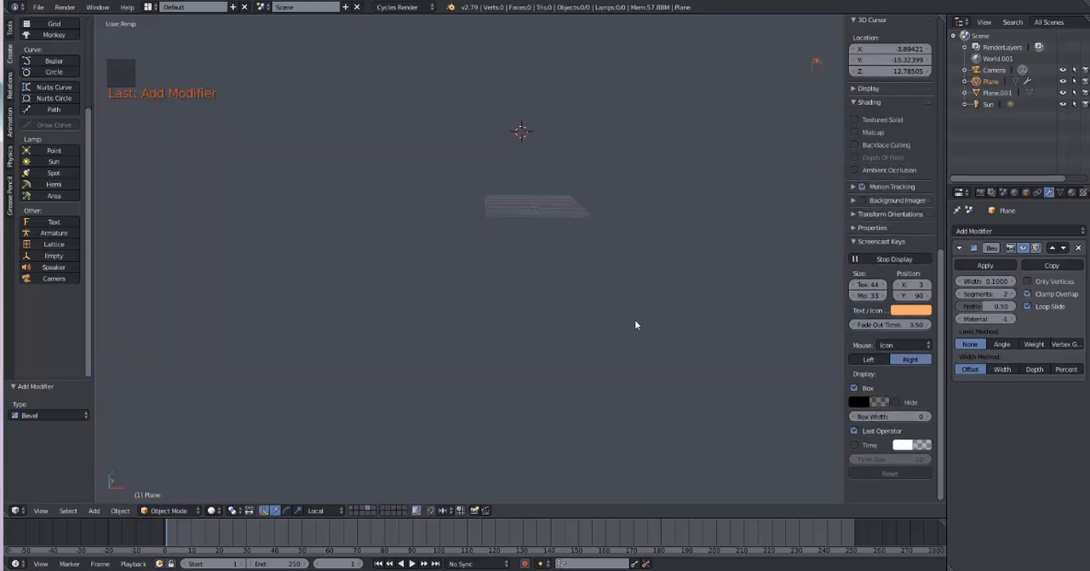
pyautogui.press('KP_1')
pyautogui.moveTo(639, 320); pyautogui.dragTo(580, 446, button='middle')
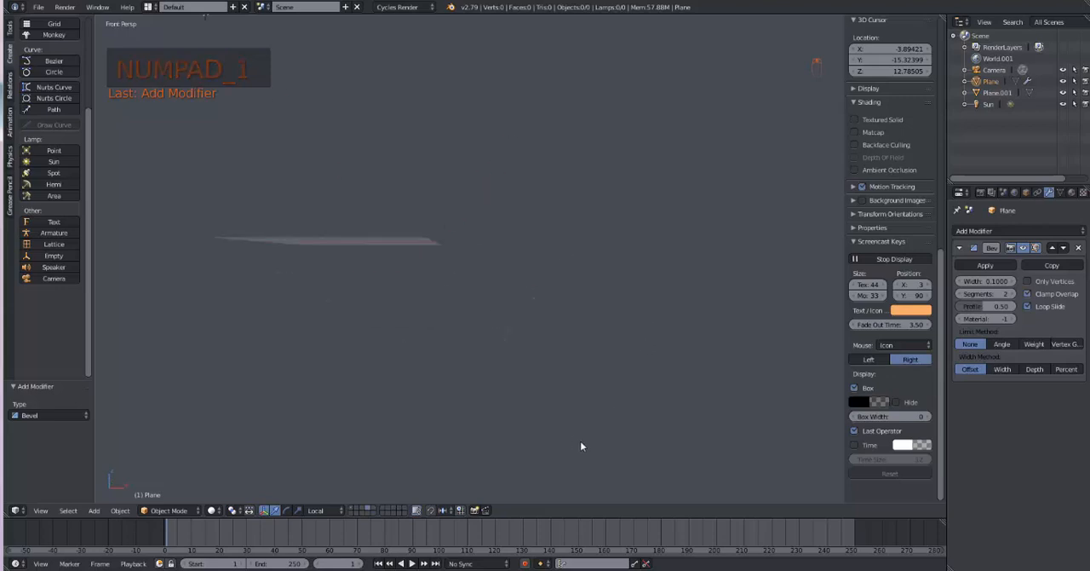
pyautogui.hotkey('shift', 's')
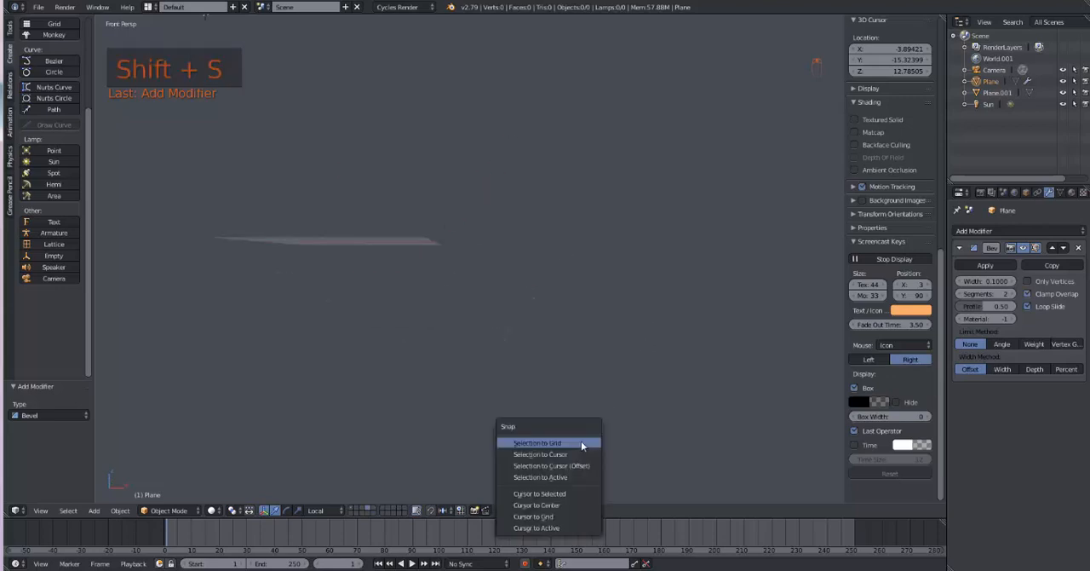
pyautogui.click(580, 505)
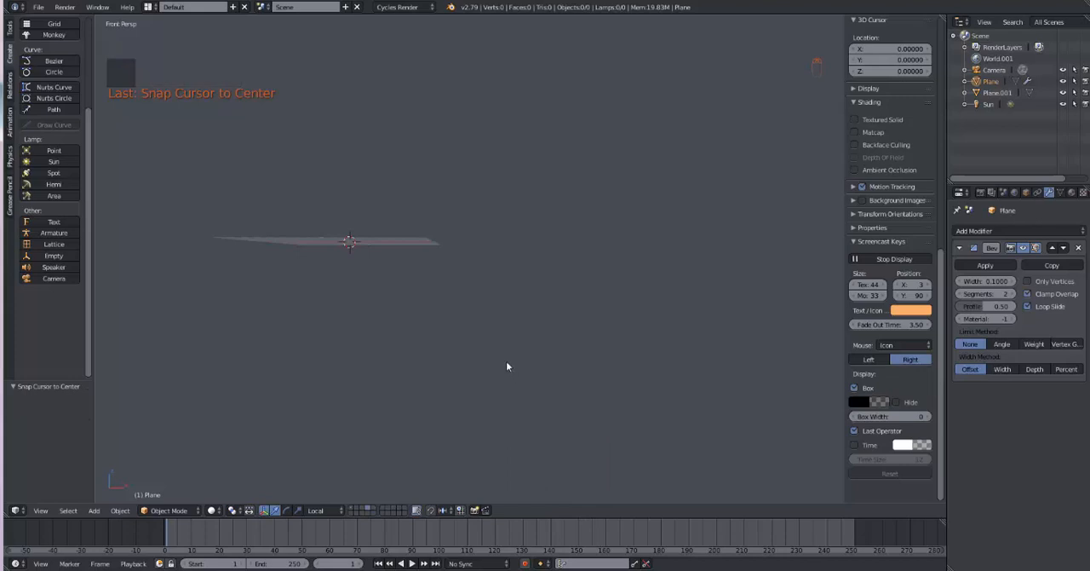
# Step: Add a plane with radius 1.000 at the world centre in top view
pyautogui.moveTo(508, 366); pyautogui.dragTo(590, 414, button='middle')
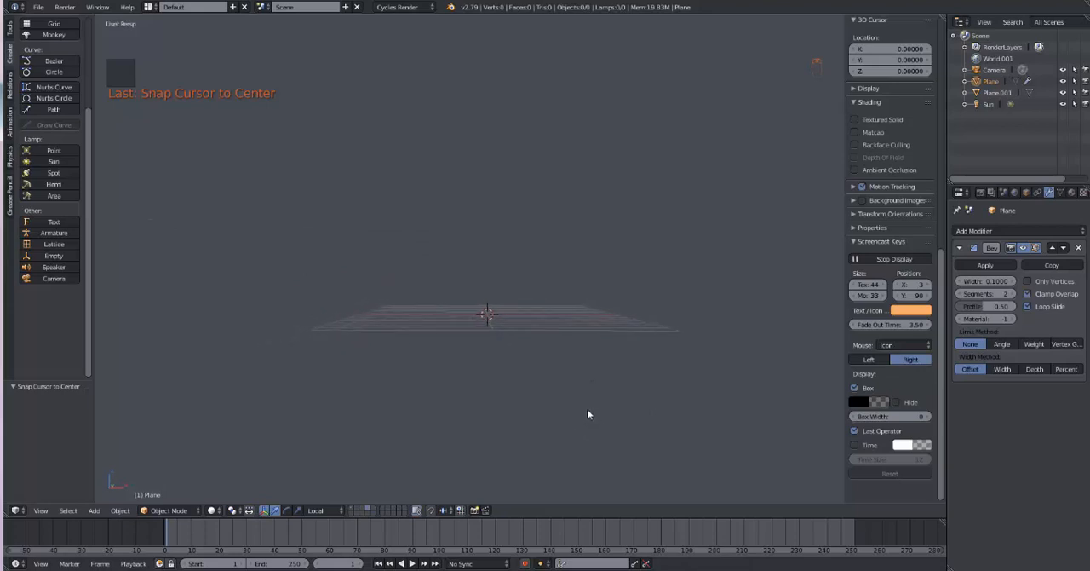
pyautogui.press('KP_1')
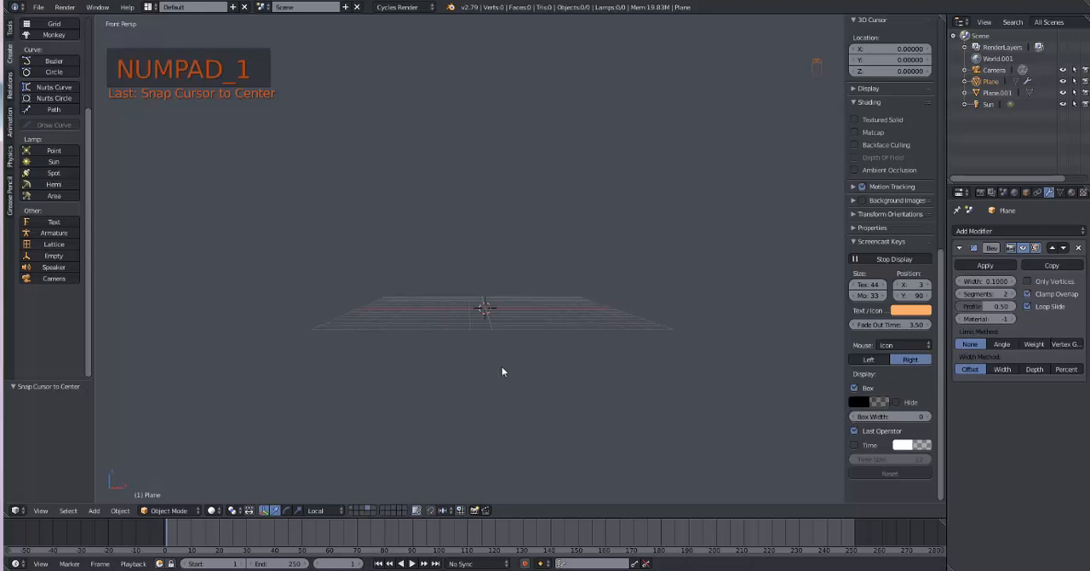
pyautogui.press('KP_7')
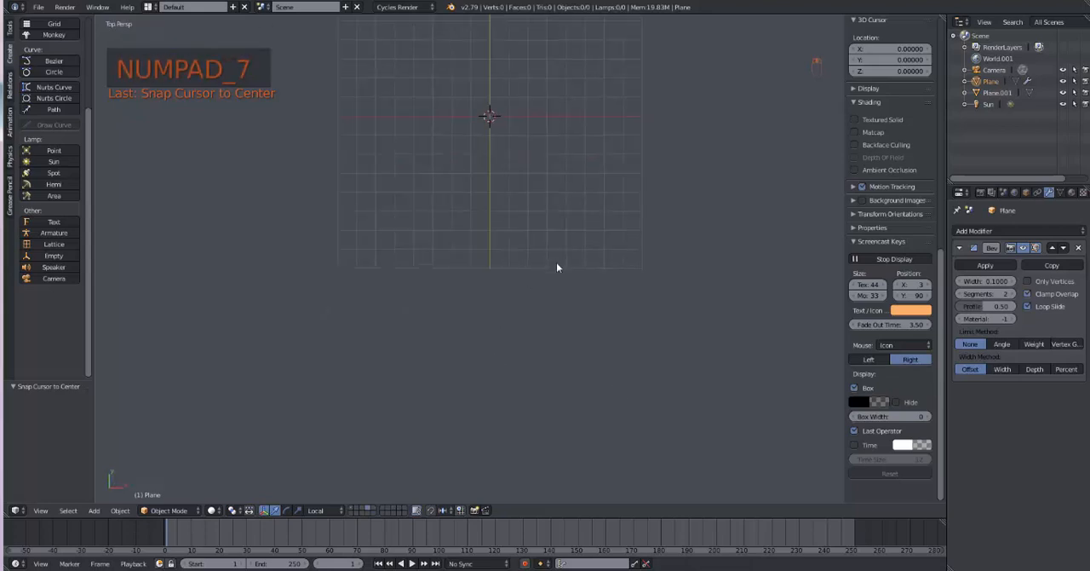
pyautogui.keyDown('shift'); pyautogui.moveTo(557, 268); pyautogui.dragTo(551, 395, button='middle'); pyautogui.keyUp('shift')
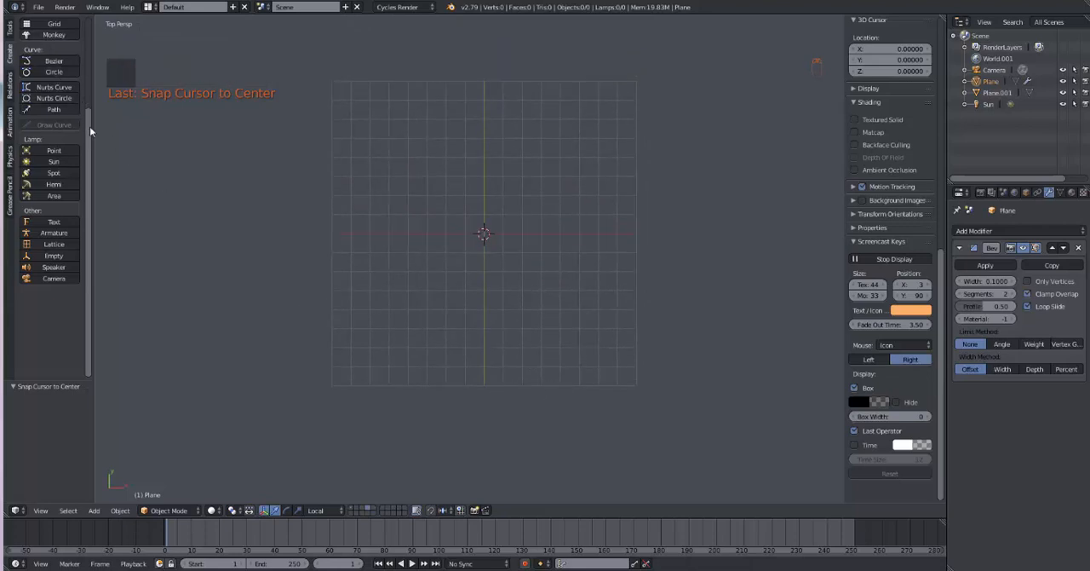
pyautogui.moveTo(89, 127); pyautogui.dragTo(91, 46)
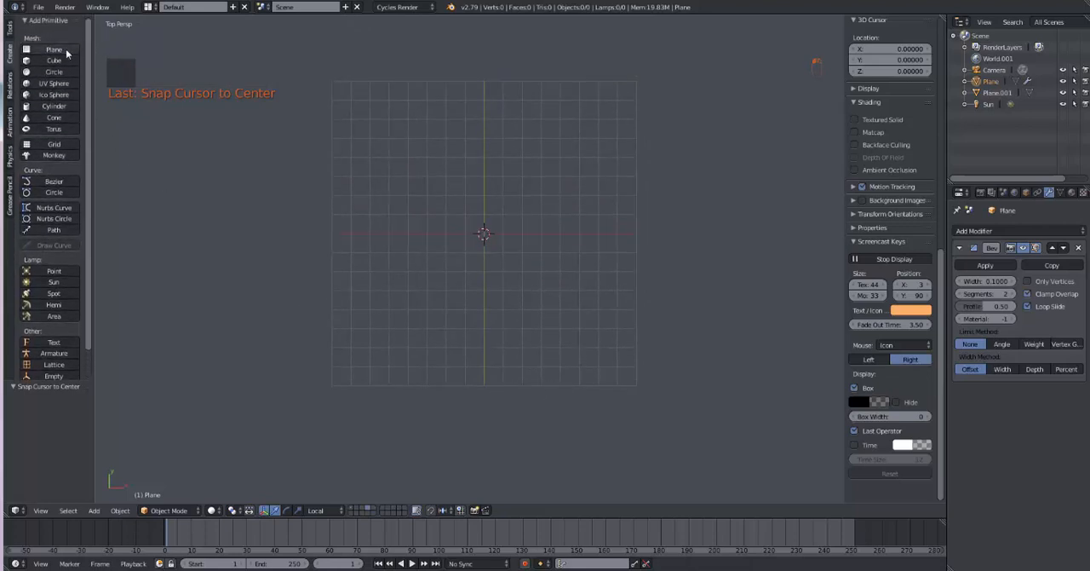
pyautogui.click(51, 49)
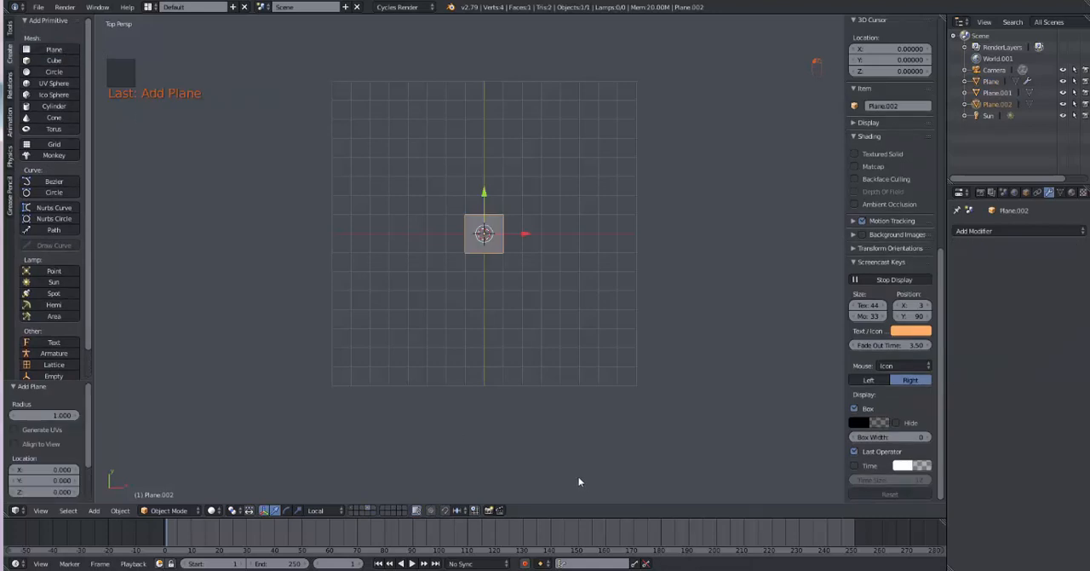
# Step: Enter Edit Mode on the new plane and switch to vertex selection
pyautogui.press('Tab')
pyautogui.scroll(3, 511, 316)
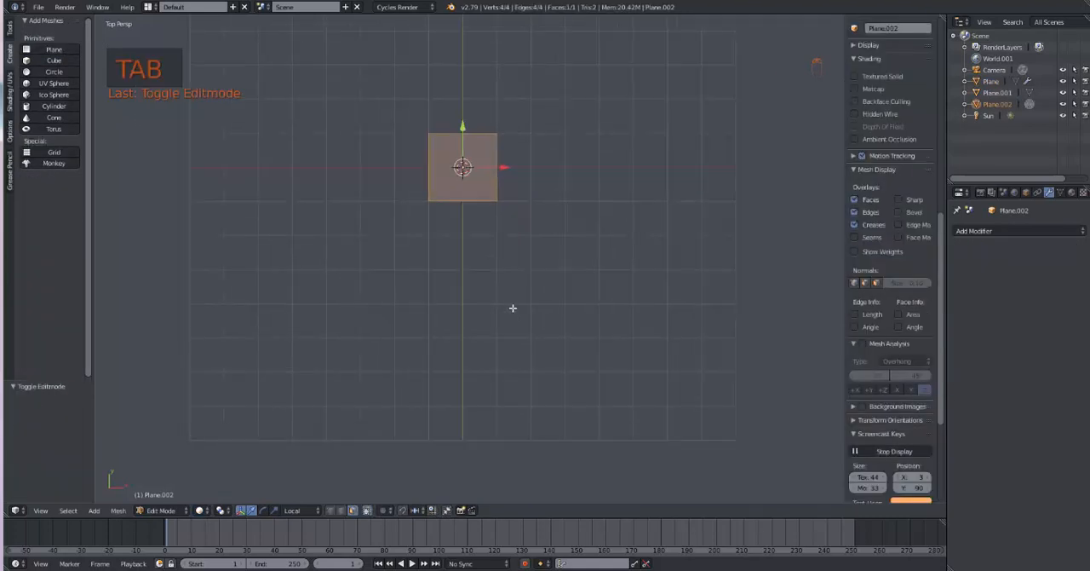
pyautogui.keyDown('shift'); pyautogui.moveTo(515, 293); pyautogui.dragTo(562, 429, button='middle'); pyautogui.keyUp('shift')
pyautogui.scroll(2, 562, 427)
pyautogui.scroll(1, 562, 427)
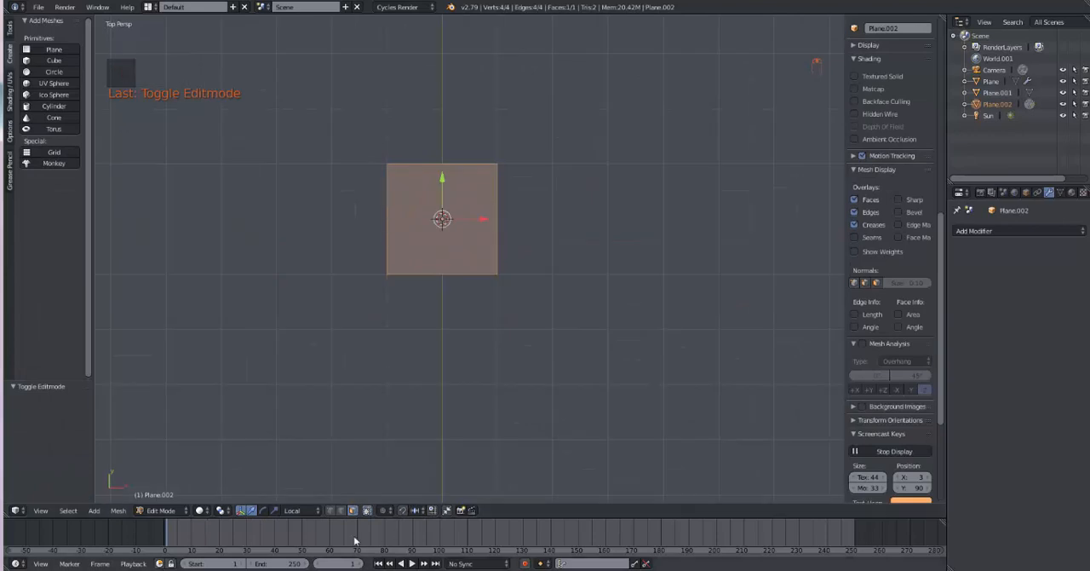
pyautogui.click(329, 510)
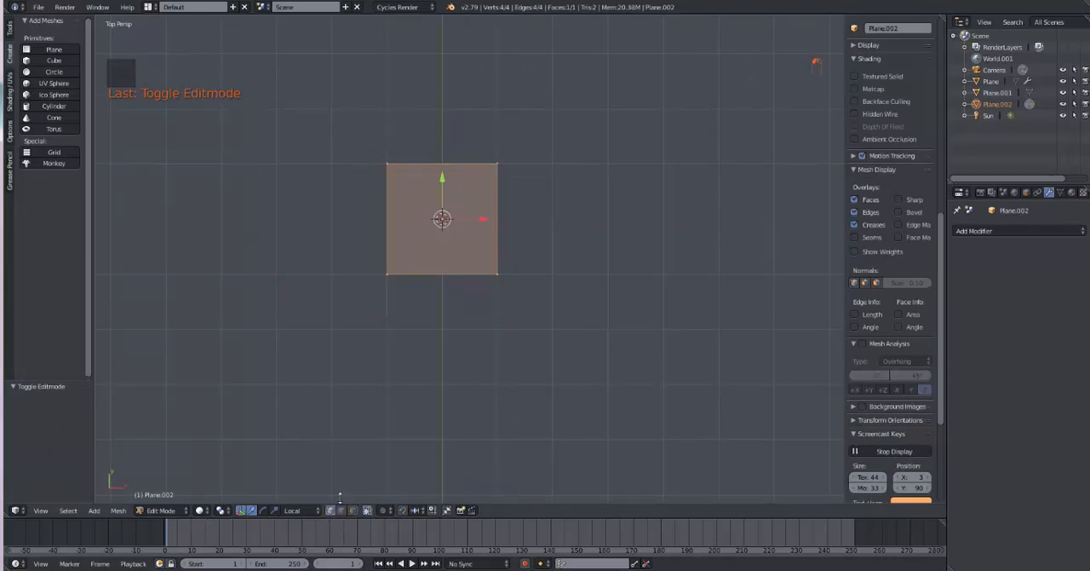
# Step: Delete three of the plane's four vertices, keeping only the lower-right one
pyautogui.rightClick(386, 273)
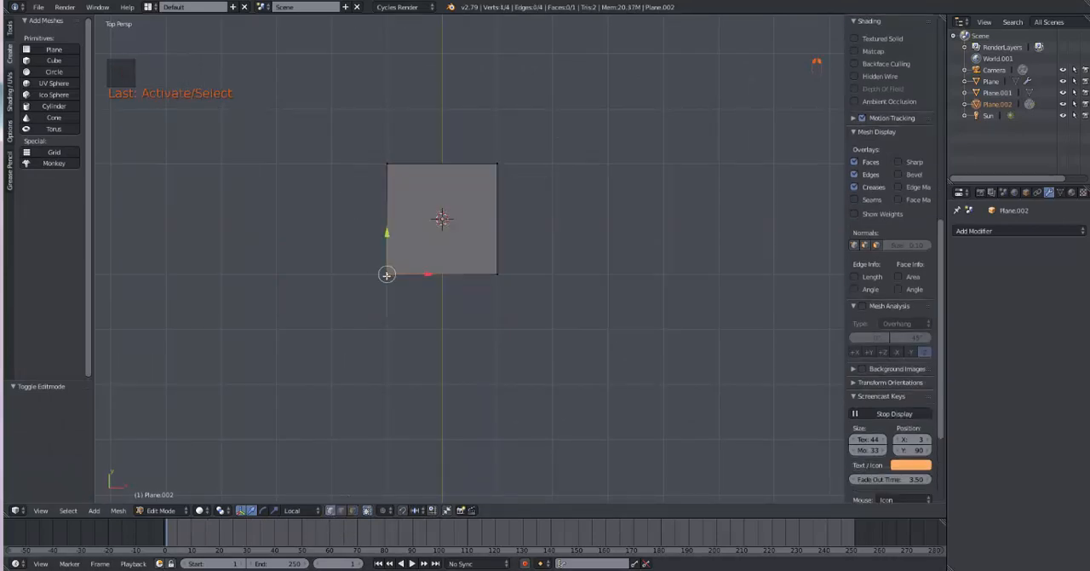
pyautogui.keyDown('shift'); pyautogui.rightClick(388, 163); pyautogui.keyUp('shift')
pyautogui.keyDown('shift'); pyautogui.rightClick(498, 163); pyautogui.keyUp('shift')
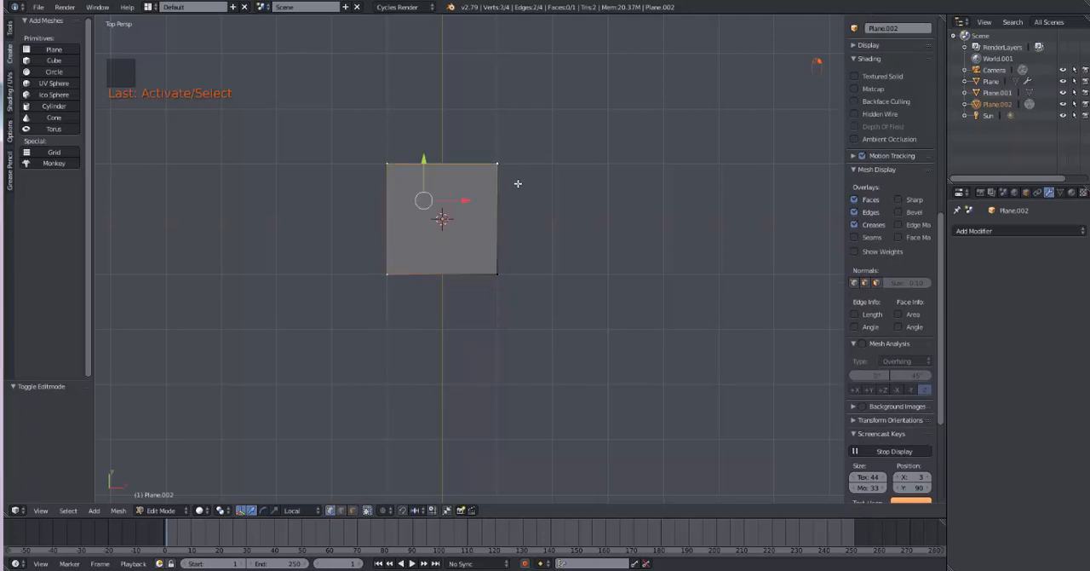
pyautogui.press('x')
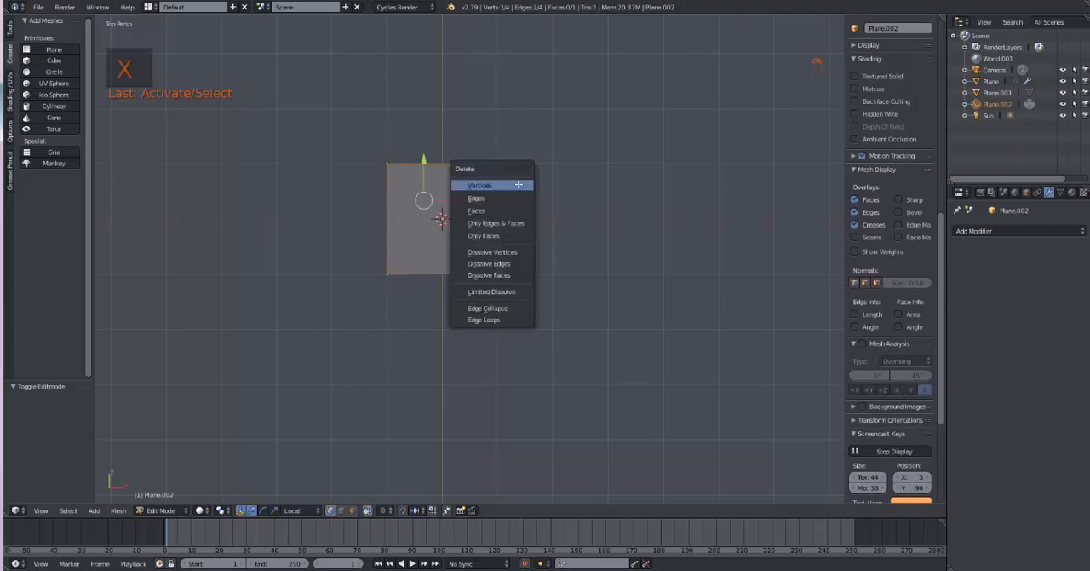
pyautogui.click(517, 184)
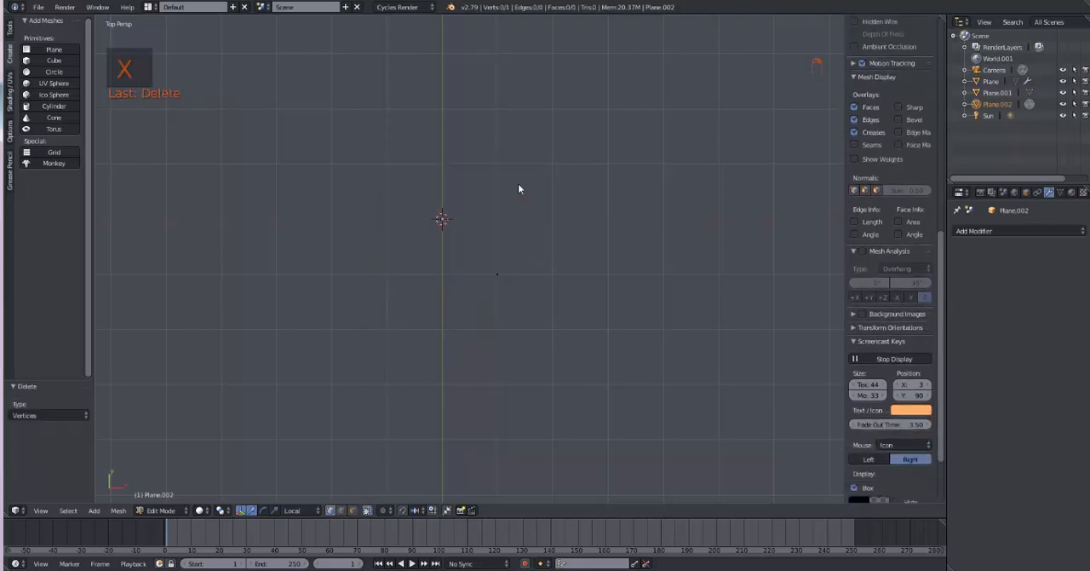
# Step: Select the remaining vertex and snap it to the 3D cursor at the world centre
pyautogui.rightClick(498, 274)
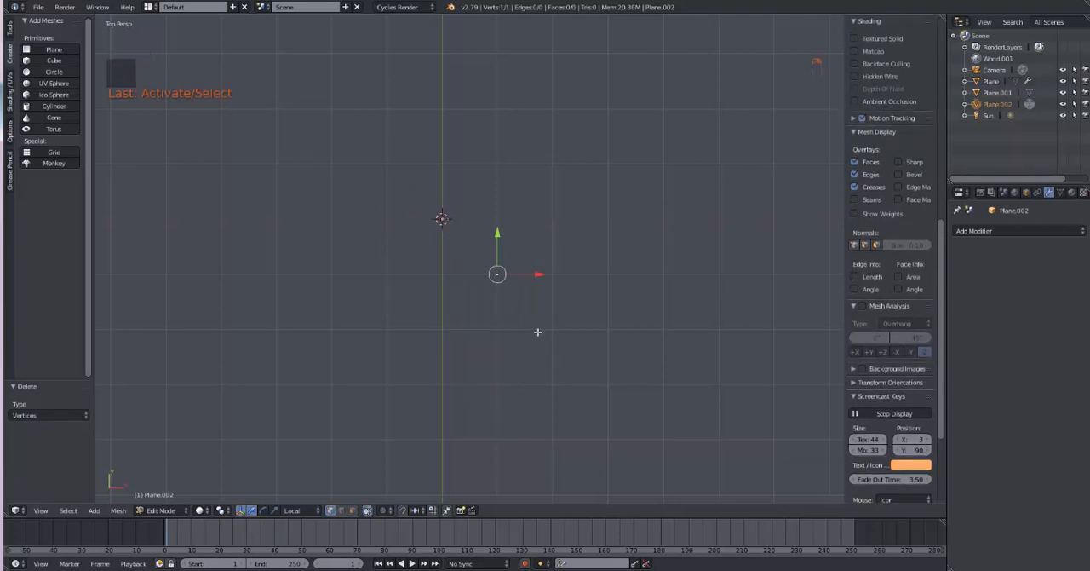
pyautogui.hotkey('shift', 's')
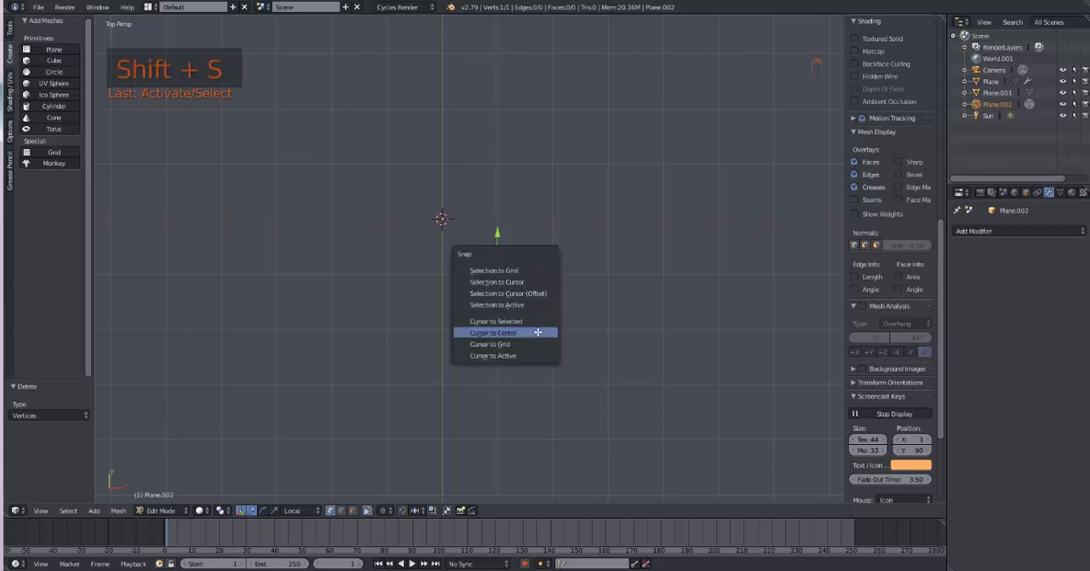
pyautogui.click(522, 282)
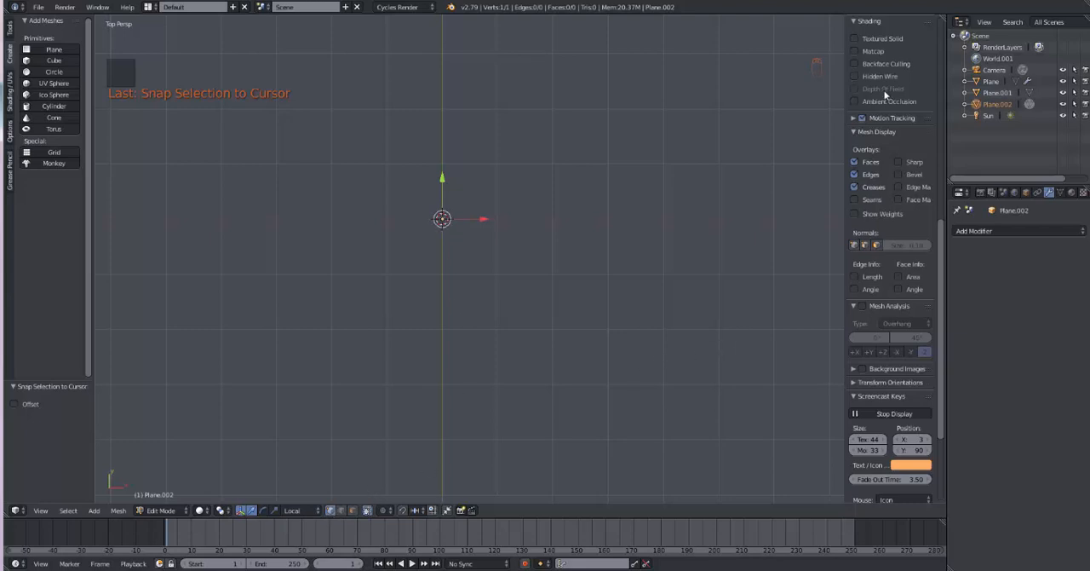
# Step: Collapse the Mesh Display and Mesh Analysis settings, enable Background Images and add a new image slot
pyautogui.click(854, 131)
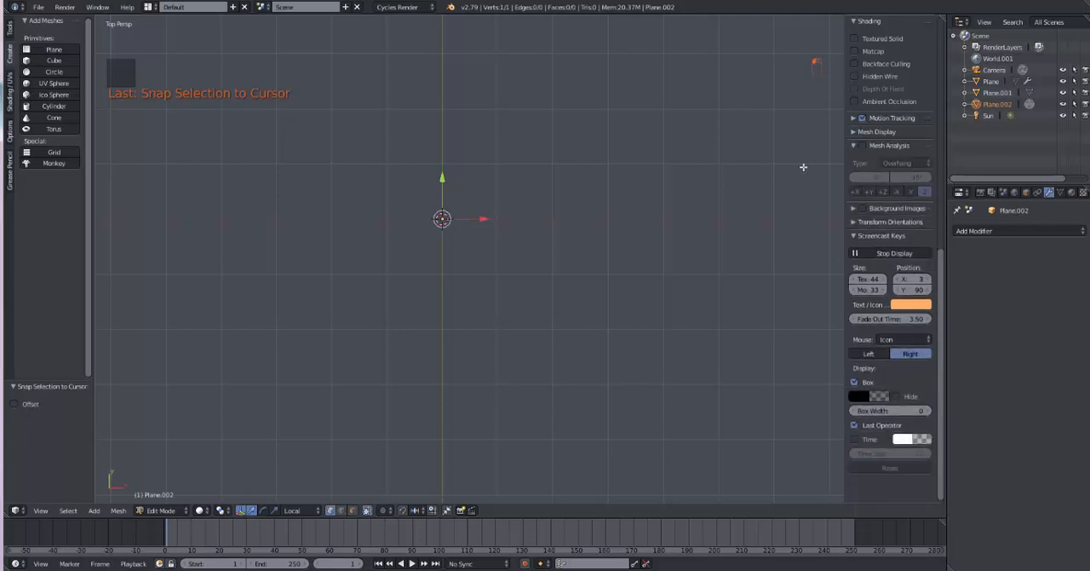
pyautogui.press('n')
pyautogui.press('n')
pyautogui.press('n')
pyautogui.press('n')
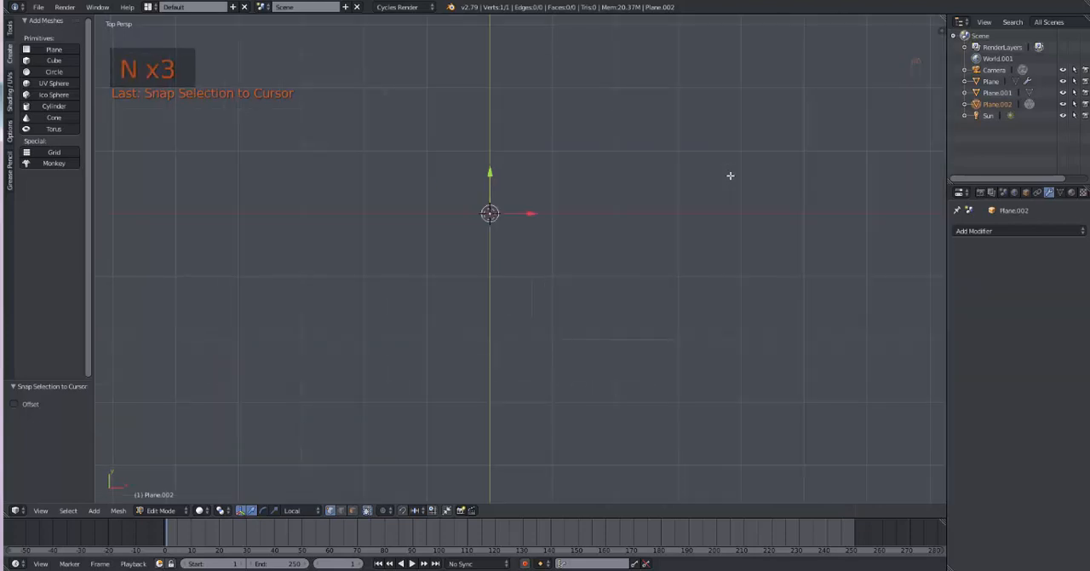
pyautogui.click(855, 148)
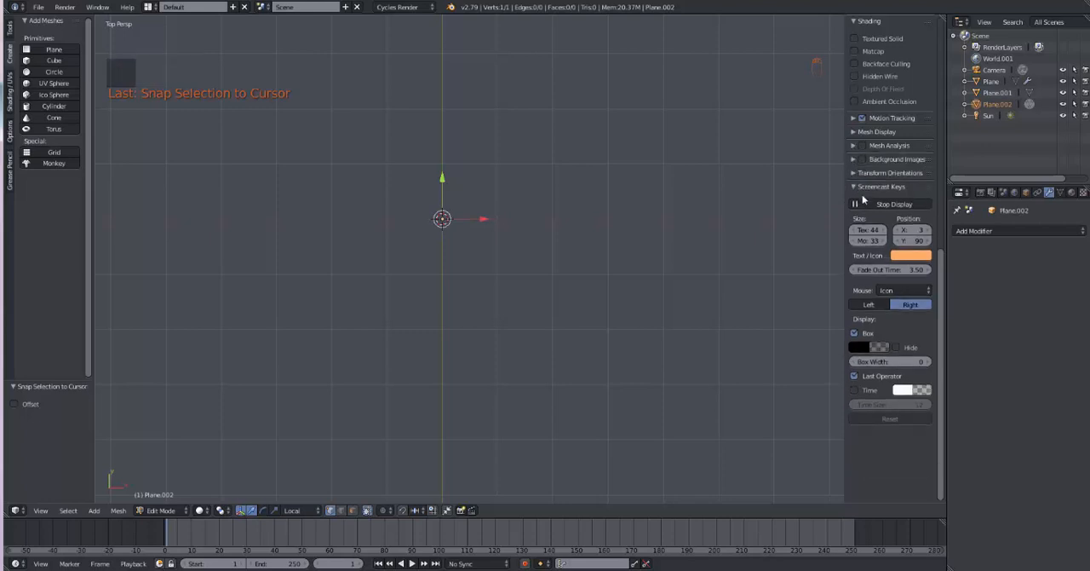
pyautogui.click(862, 159)
pyautogui.click(854, 160)
pyautogui.click(873, 177)
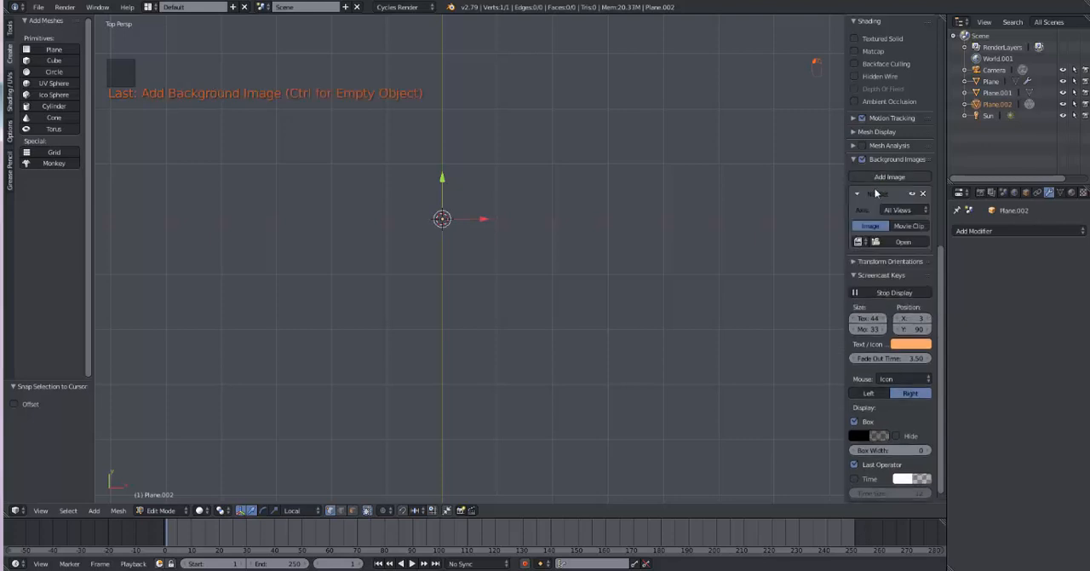
# Step: Load Chess 3.jpg from the ChessImages folder as the background image, browsing the files as thumbnails
pyautogui.click(886, 243)
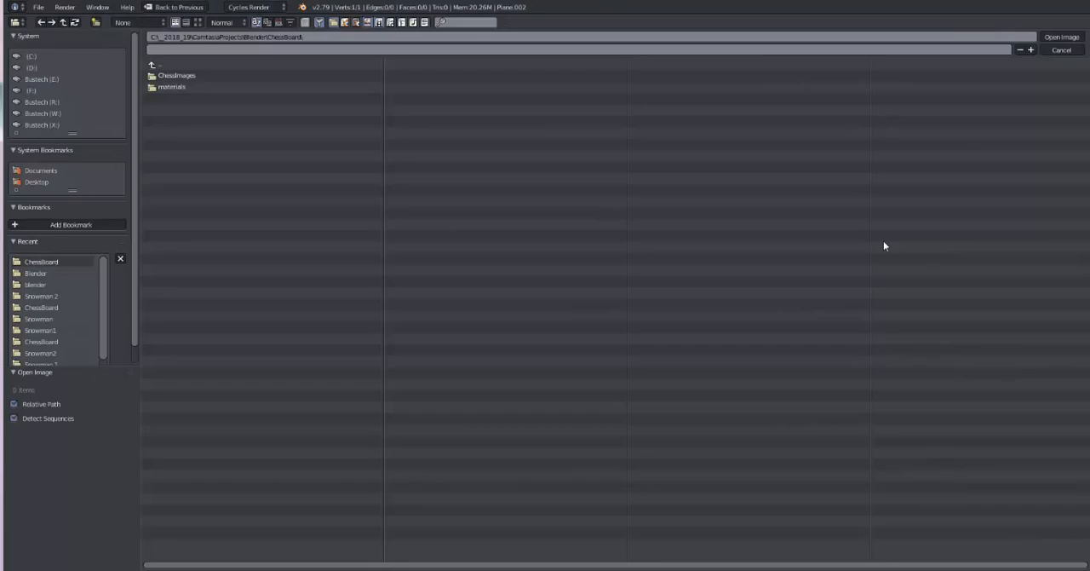
pyautogui.click(176, 75)
pyautogui.click(197, 23)
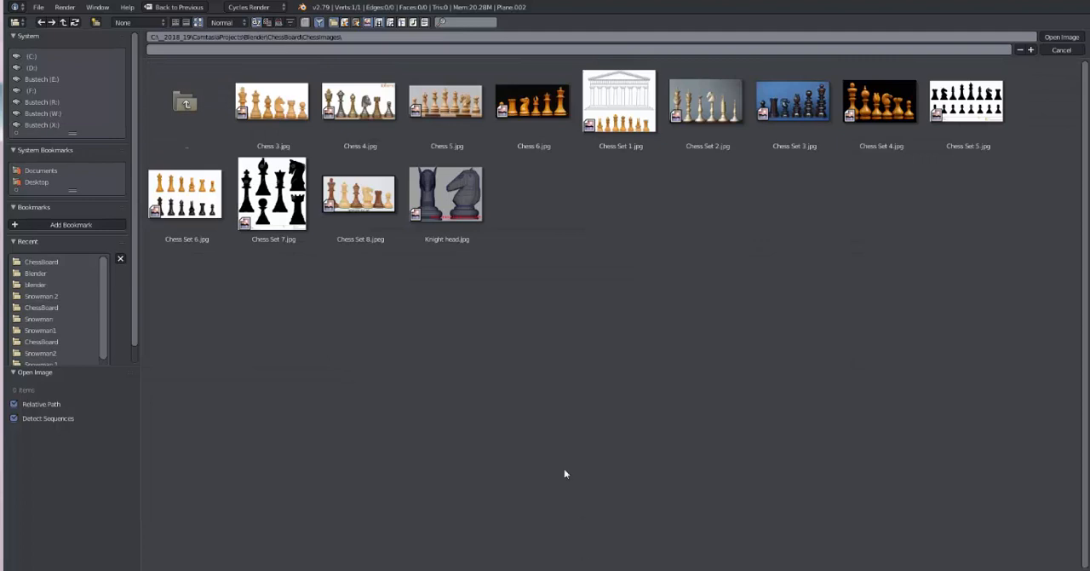
pyautogui.doubleClick(274, 111)
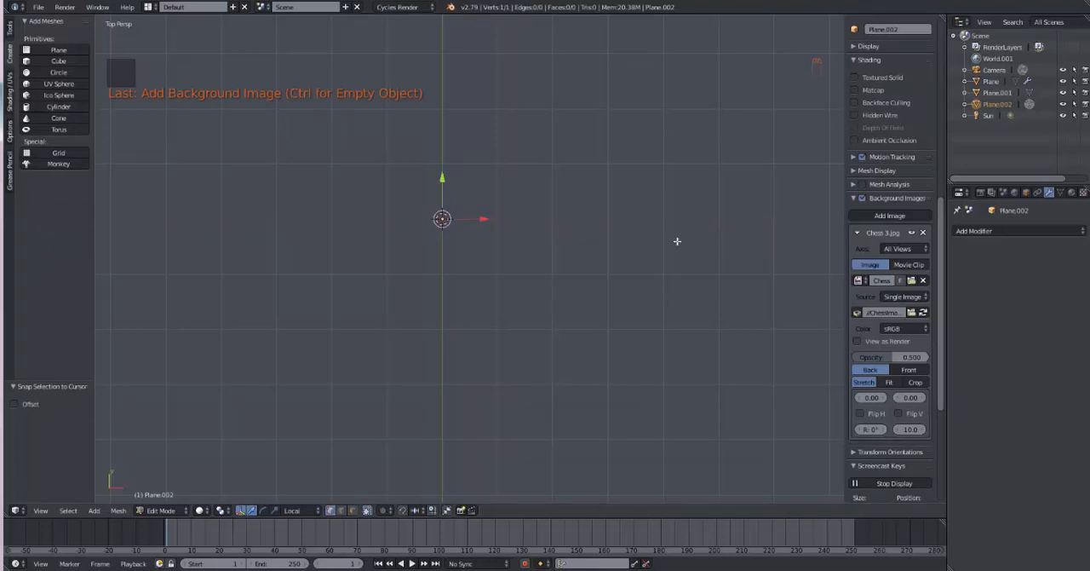
# Step: In front orthographic view, offset the background image to X -4.20 and Y 4.50, placing the pawn's base centre on the 3D cursor
pyautogui.press('KP_1')
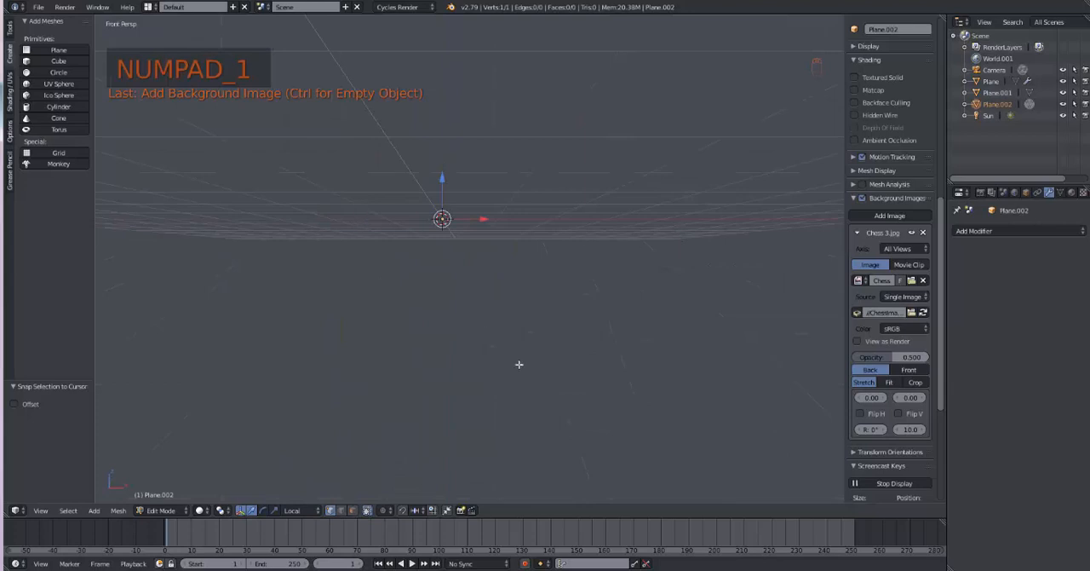
pyautogui.keyDown('shift'); pyautogui.moveTo(518, 364); pyautogui.dragTo(560, 464, button='middle'); pyautogui.keyUp('shift')
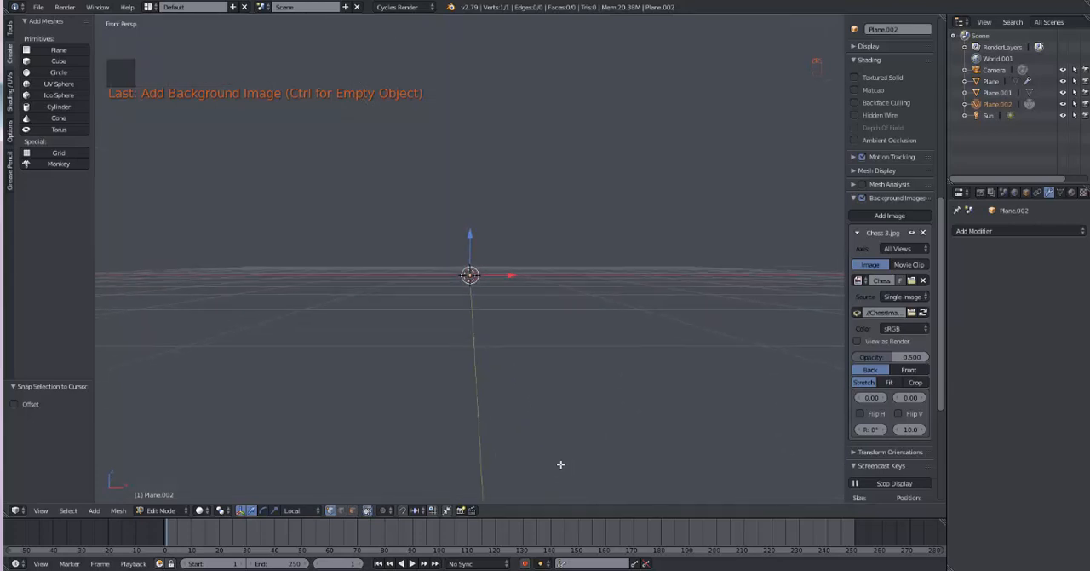
pyautogui.press('KP_5')
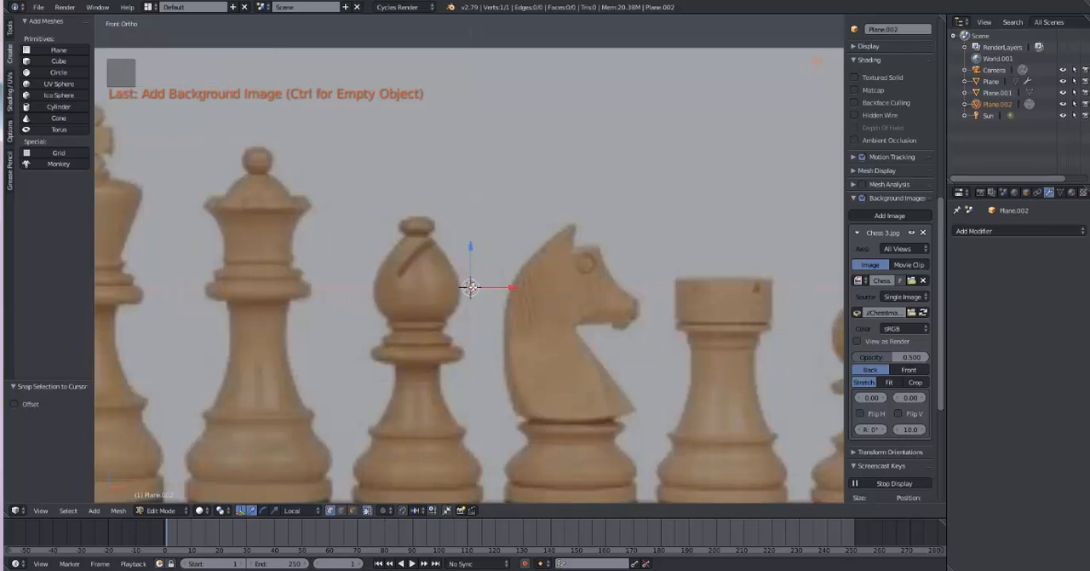
pyautogui.scroll(-2, 505, 340)
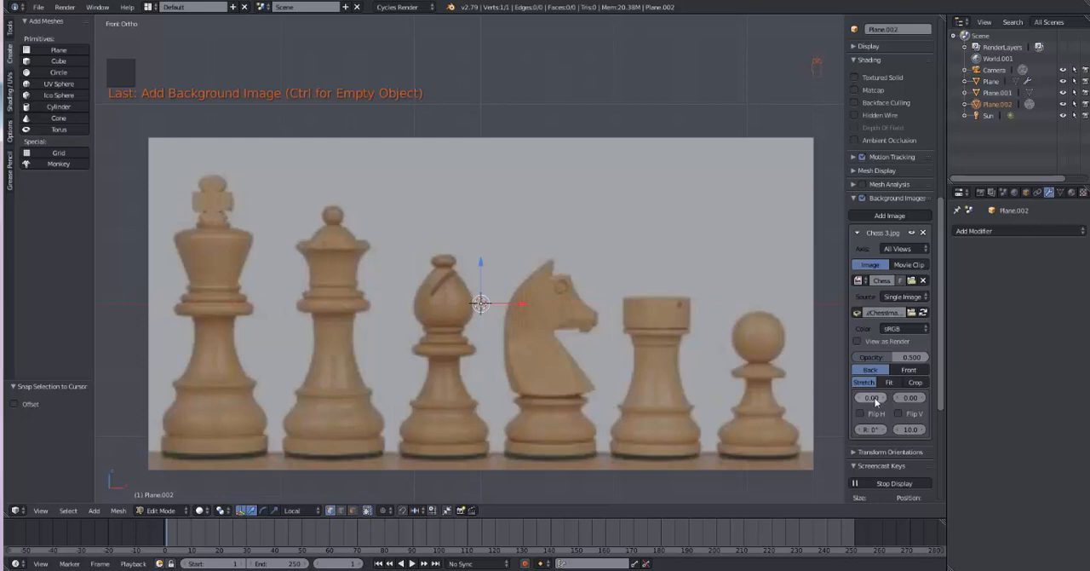
pyautogui.moveTo(869, 398); pyautogui.dragTo(771, 398)
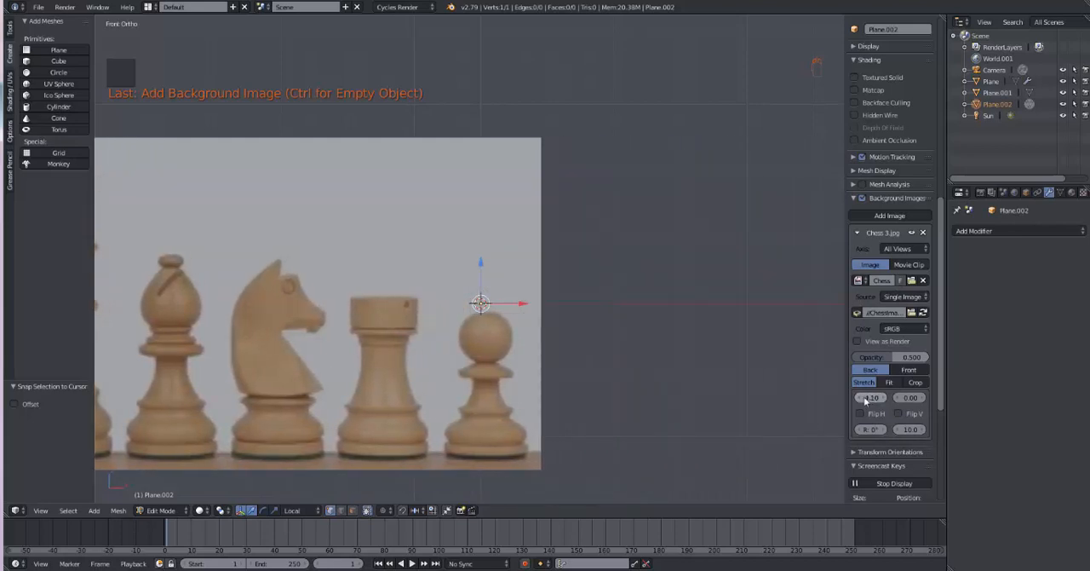
pyautogui.moveTo(861, 400); pyautogui.dragTo(858, 400)
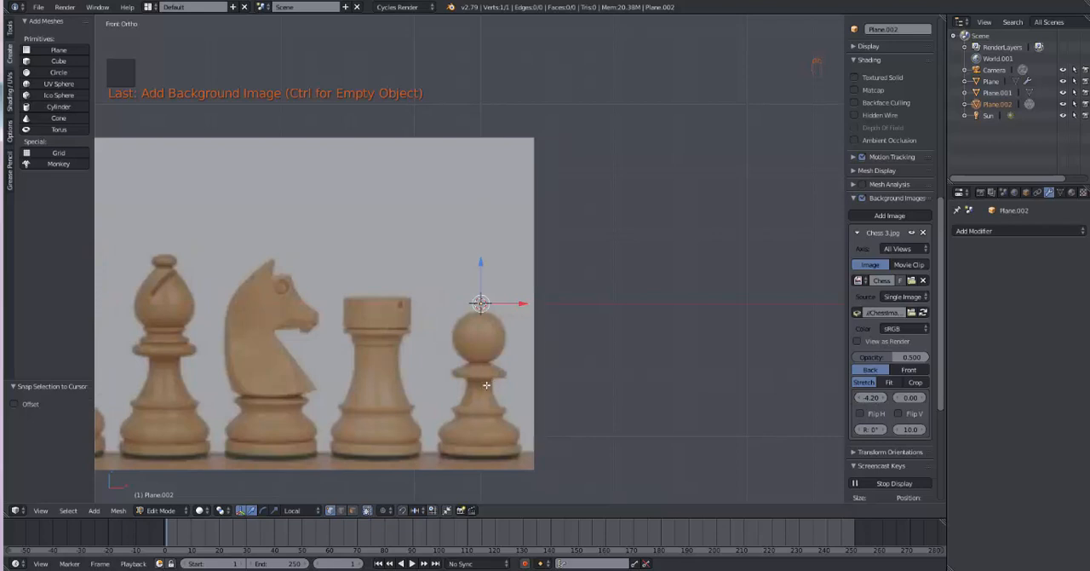
pyautogui.moveTo(926, 397); pyautogui.dragTo(1039, 397)
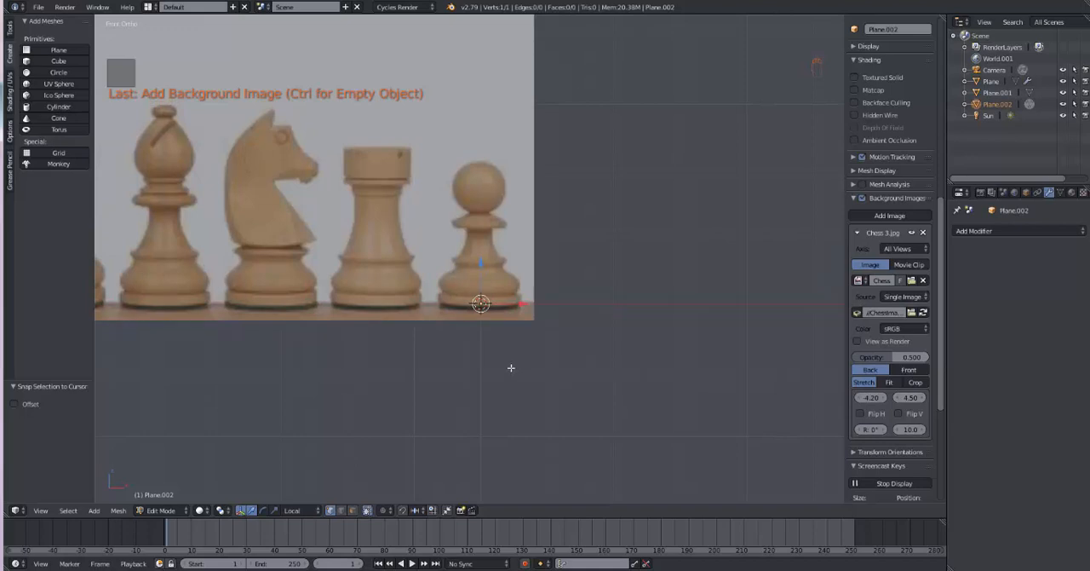
# Step: Hide the transform manipulator and extrude the vertex along the right outline of the pawn's base, from its bottom centre up to the lower ring
pyautogui.click(241, 511)
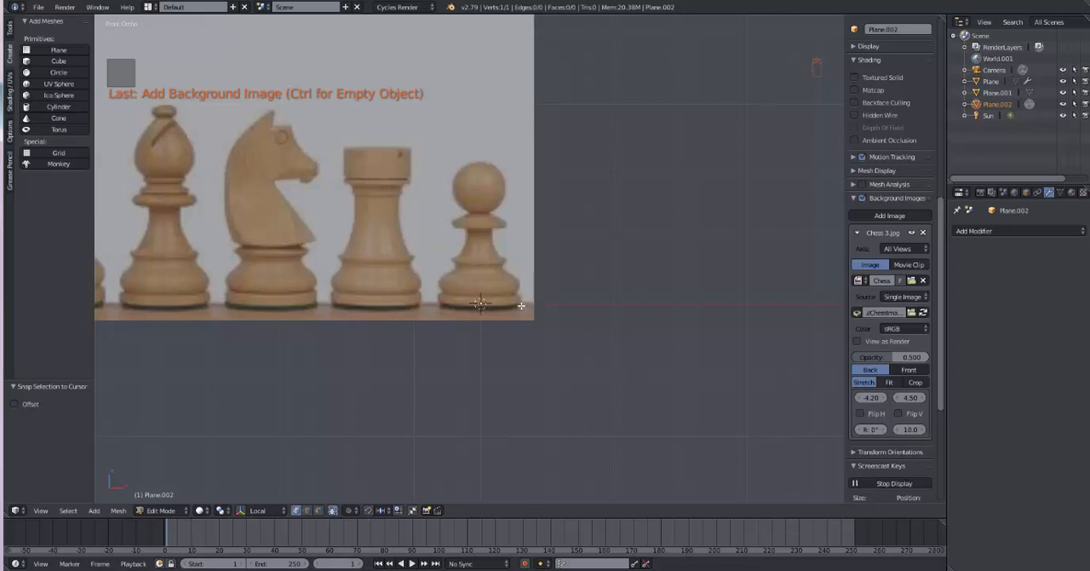
pyautogui.scroll(4, 568, 327)
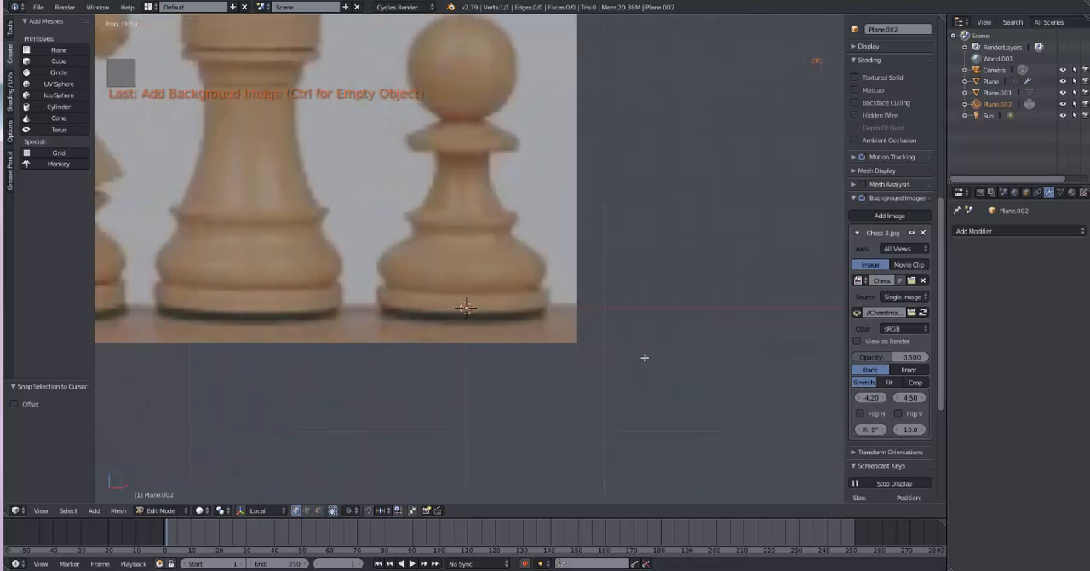
pyautogui.scroll(4, 701, 381)
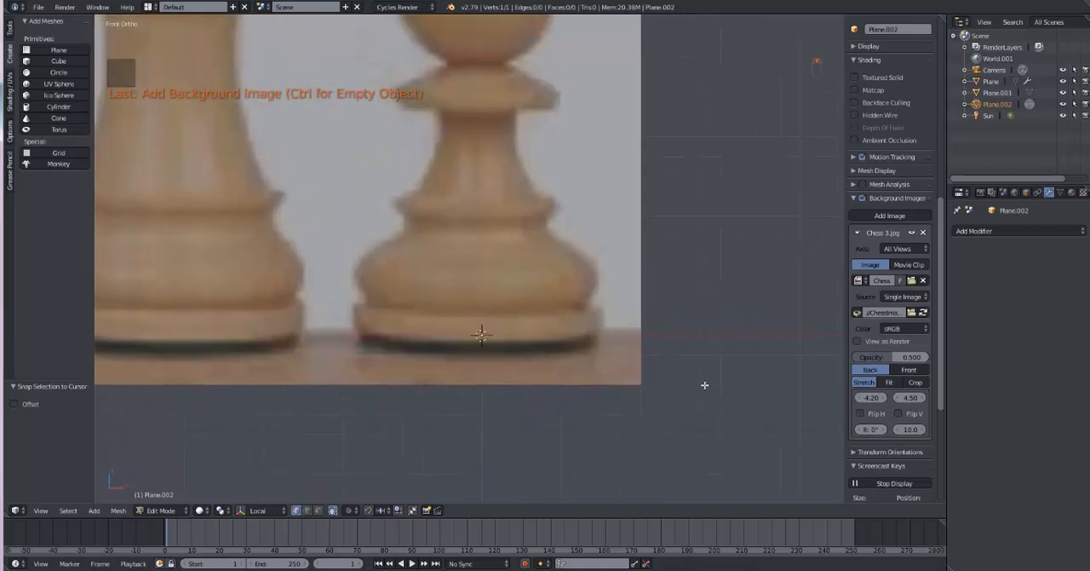
pyautogui.keyDown('ctrl'); pyautogui.rightClick(598, 335); pyautogui.keyUp('ctrl')
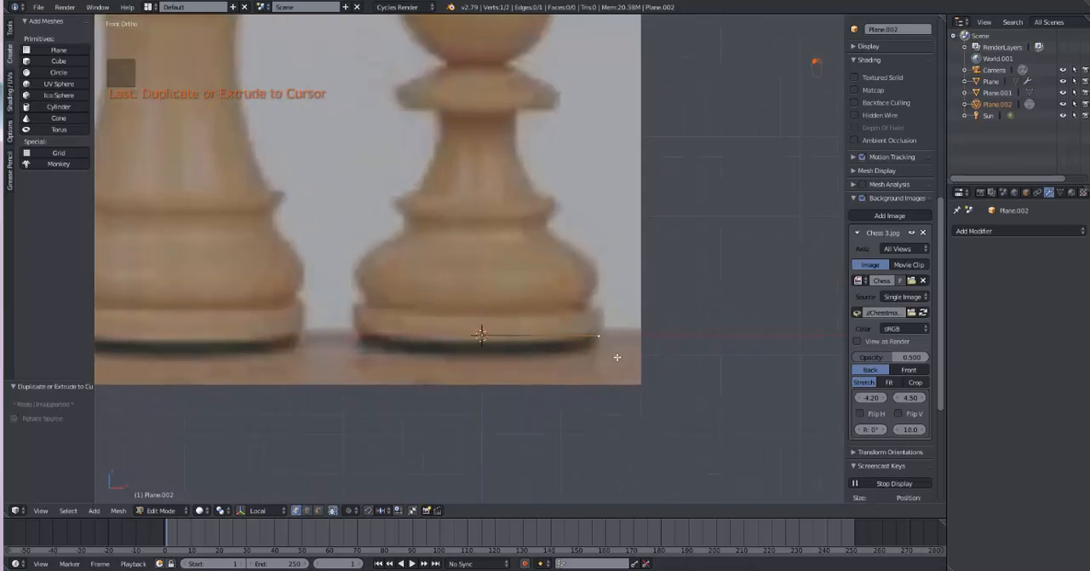
pyautogui.keyDown('ctrl'); pyautogui.rightClick(599, 308); pyautogui.keyUp('ctrl')
pyautogui.keyDown('ctrl'); pyautogui.rightClick(593, 305); pyautogui.keyUp('ctrl')
pyautogui.keyDown('ctrl'); pyautogui.rightClick(594, 281); pyautogui.keyUp('ctrl')
pyautogui.keyDown('ctrl'); pyautogui.rightClick(585, 264); pyautogui.keyUp('ctrl')
pyautogui.keyDown('ctrl'); pyautogui.rightClick(568, 246); pyautogui.keyUp('ctrl')
pyautogui.keyDown('ctrl'); pyautogui.rightClick(547, 236); pyautogui.keyUp('ctrl')
pyautogui.keyDown('ctrl'); pyautogui.rightClick(545, 236); pyautogui.keyUp('ctrl')
pyautogui.keyDown('ctrl'); pyautogui.rightClick(544, 219); pyautogui.keyUp('ctrl')
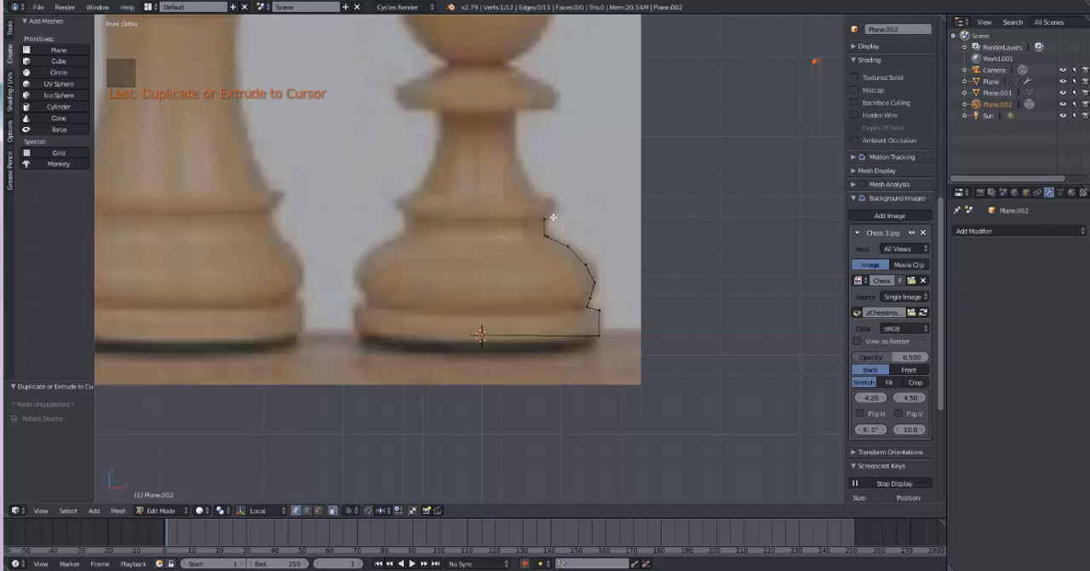
# Step: Continue extruding vertices along the pawn's ring, stem and collar, ending at the centre line just under the head
pyautogui.keyDown('ctrl'); pyautogui.rightClick(553, 216); pyautogui.keyUp('ctrl')
pyautogui.keyDown('ctrl'); pyautogui.rightClick(557, 209); pyautogui.keyUp('ctrl')
pyautogui.keyDown('ctrl'); pyautogui.rightClick(538, 197); pyautogui.keyUp('ctrl')
pyautogui.keyDown('ctrl'); pyautogui.rightClick(528, 178); pyautogui.keyUp('ctrl')
pyautogui.keyDown('ctrl'); pyautogui.rightClick(516, 156); pyautogui.keyUp('ctrl')
pyautogui.keyDown('ctrl'); pyautogui.rightClick(514, 133); pyautogui.keyUp('ctrl')
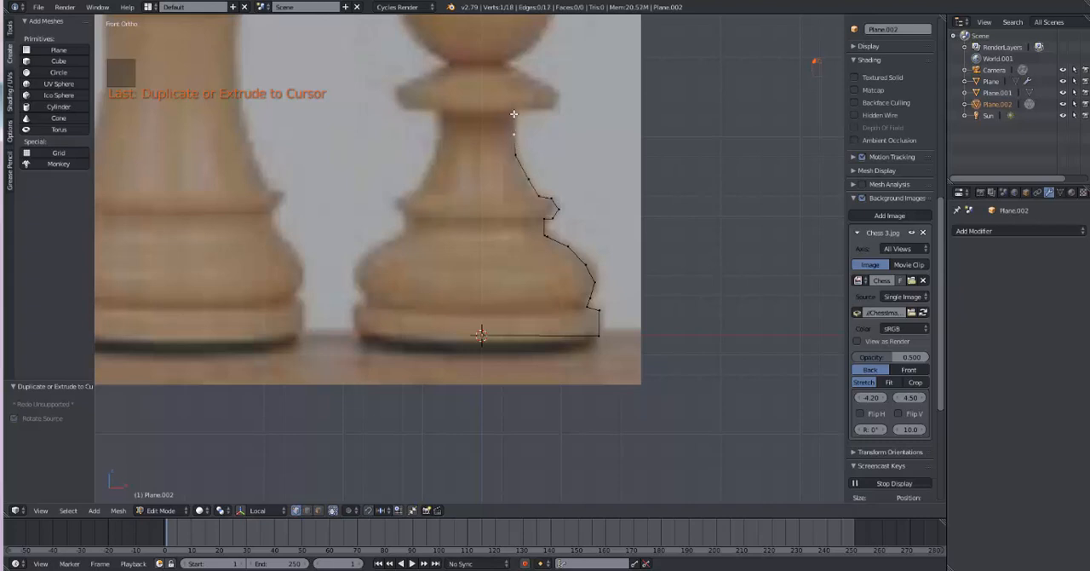
pyautogui.keyDown('ctrl'); pyautogui.rightClick(515, 113); pyautogui.keyUp('ctrl')
pyautogui.keyDown('ctrl'); pyautogui.rightClick(550, 106); pyautogui.keyUp('ctrl')
pyautogui.keyDown('ctrl'); pyautogui.rightClick(558, 95); pyautogui.keyUp('ctrl')
pyautogui.keyDown('ctrl'); pyautogui.rightClick(506, 62); pyautogui.keyUp('ctrl')
pyautogui.keyDown('ctrl'); pyautogui.rightClick(483, 58); pyautogui.keyUp('ctrl')
# Step: Select all vertices of the pawn profile, switch to top view and show the mesh editing tools
pyautogui.press('a')
pyautogui.press('a')
pyautogui.press('a')
pyautogui.press('KP_1')
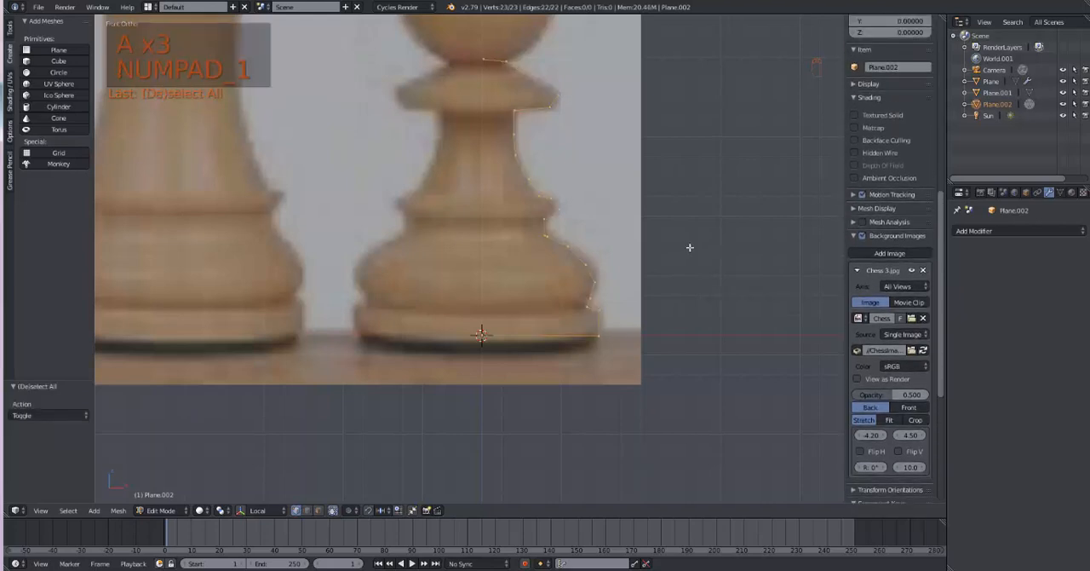
pyautogui.press('KP_3')
pyautogui.press('KP_7')
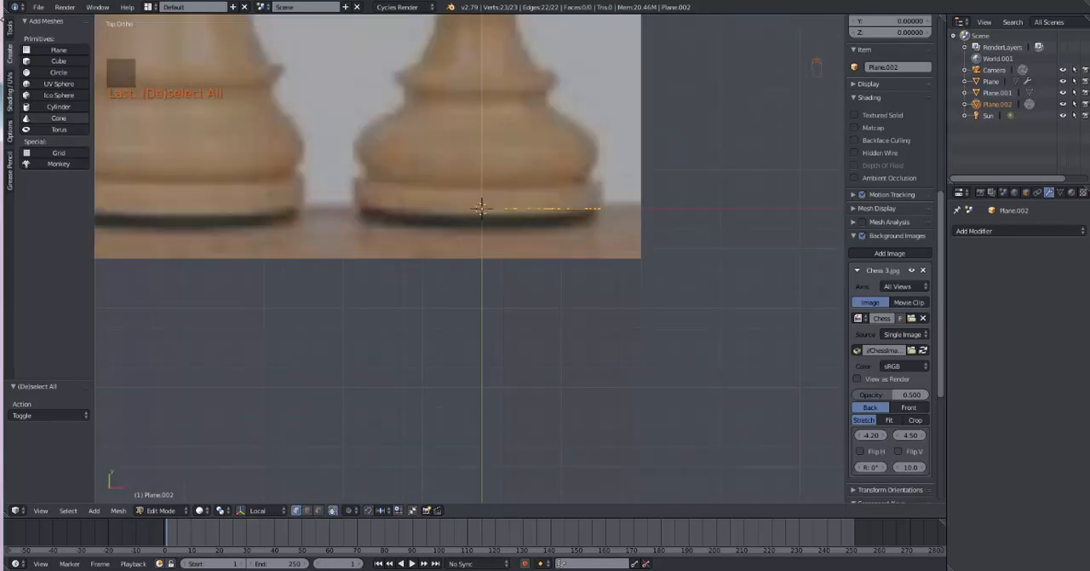
pyautogui.click(9, 29)
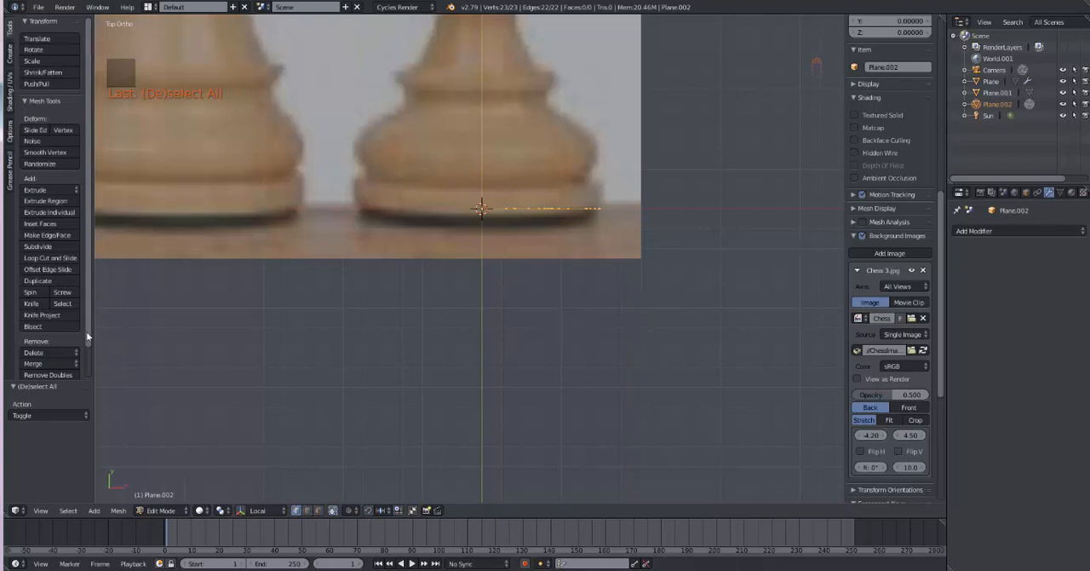
# Step: Try to spin the selected profile around the 3D cursor from a tilted view, and undo it
pyautogui.moveTo(589, 441); pyautogui.dragTo(267, 364, button='middle')
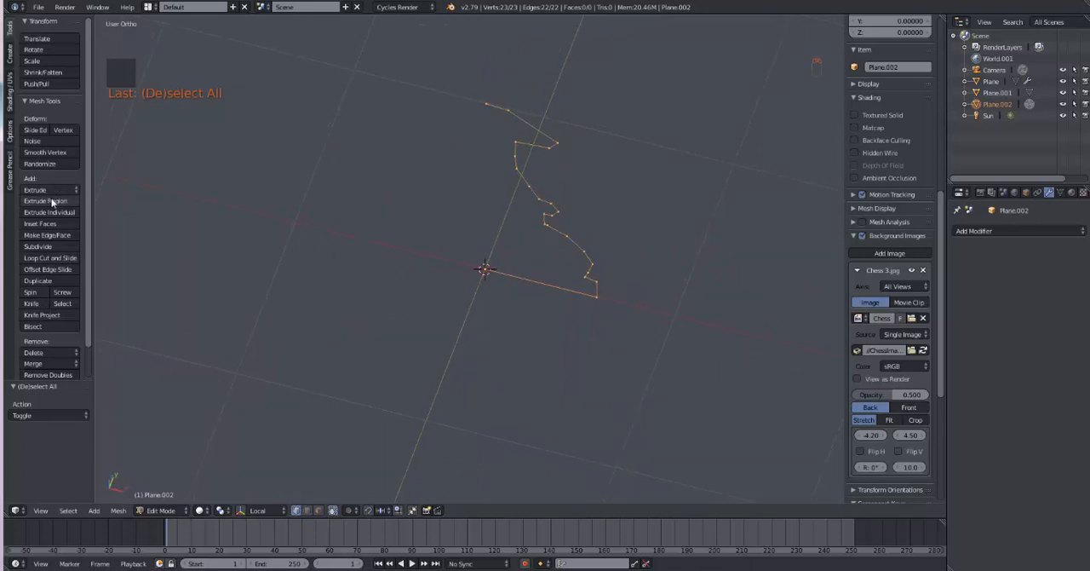
pyautogui.click(31, 292)
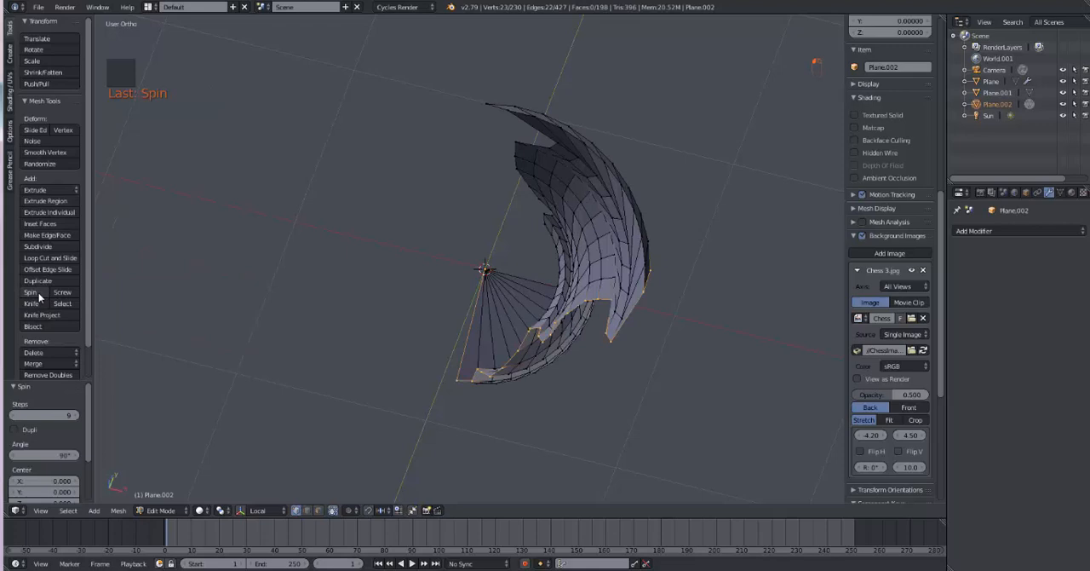
pyautogui.hotkey('ctrl', 'z')
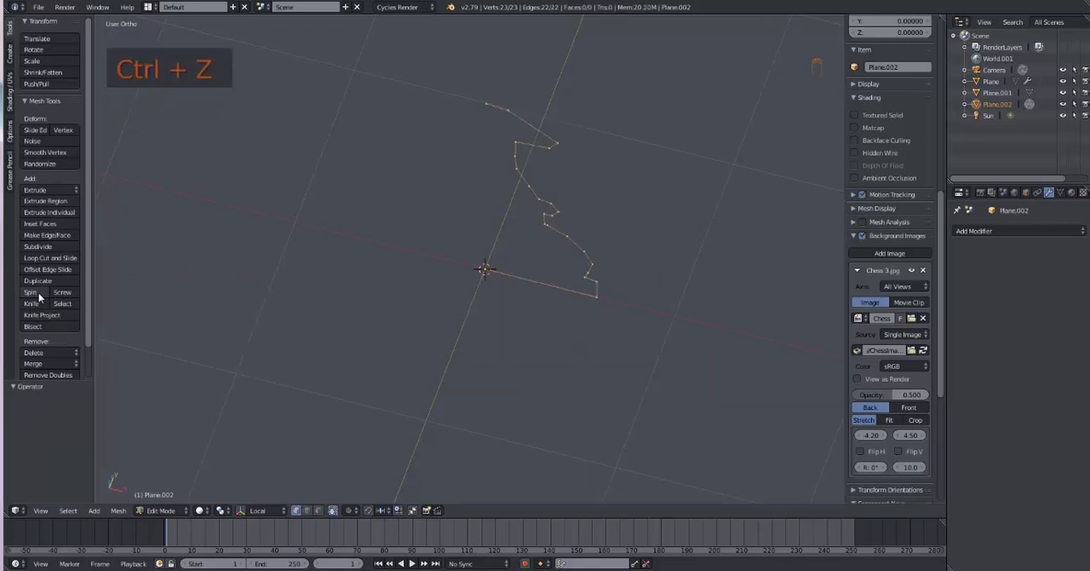
# Step: Spin the selected profile around the 3D cursor in top view, with 9 steps and a 90° angle
pyautogui.press('KP_7')
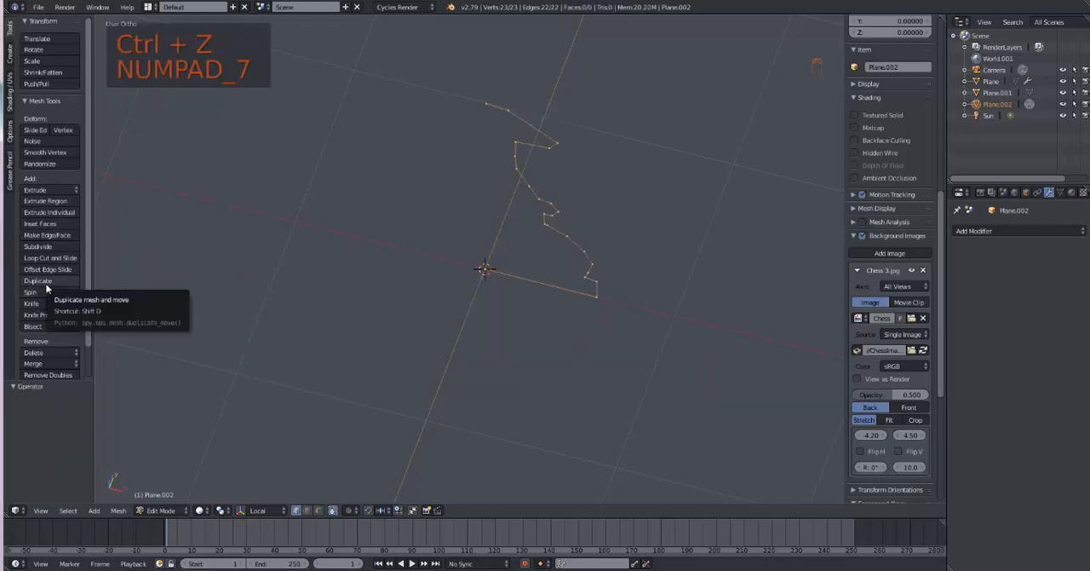
pyautogui.press('KP_7')
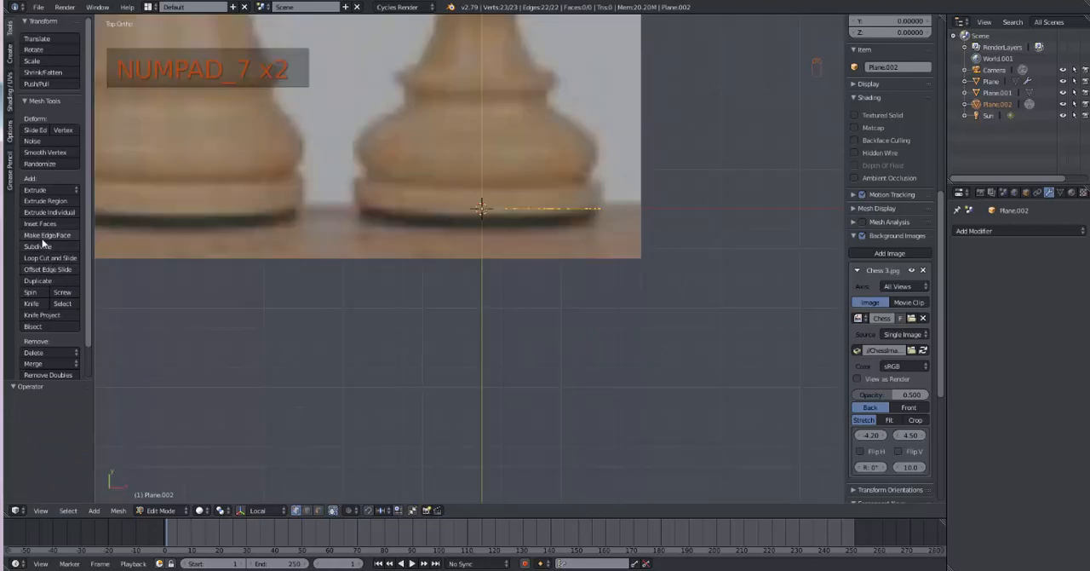
pyautogui.click(36, 293)
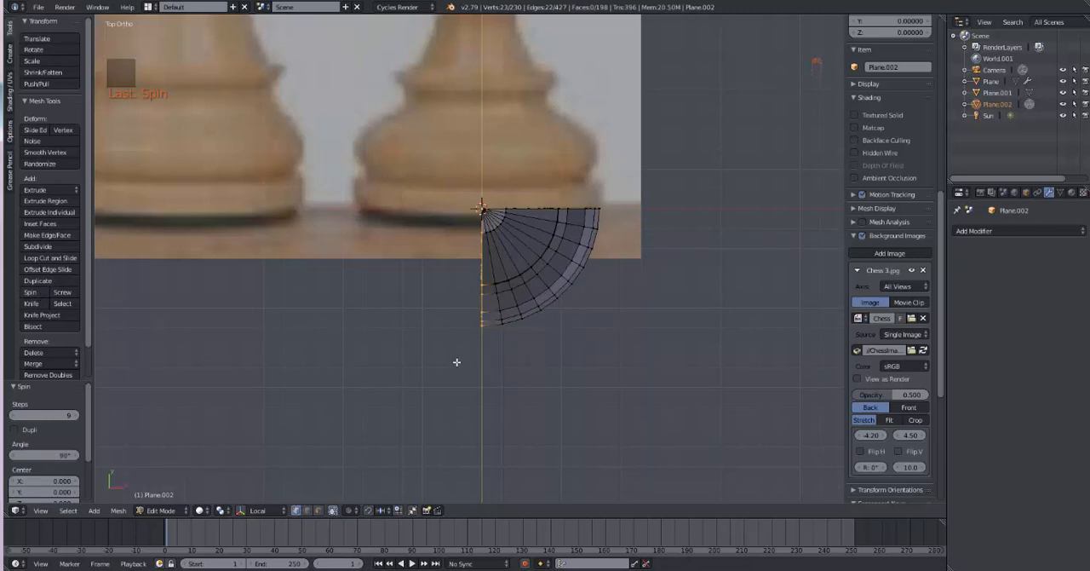
# Step: Set the spin's angle to 360° and its steps to 18 so the profile forms a full revolution
pyautogui.click(62, 456)
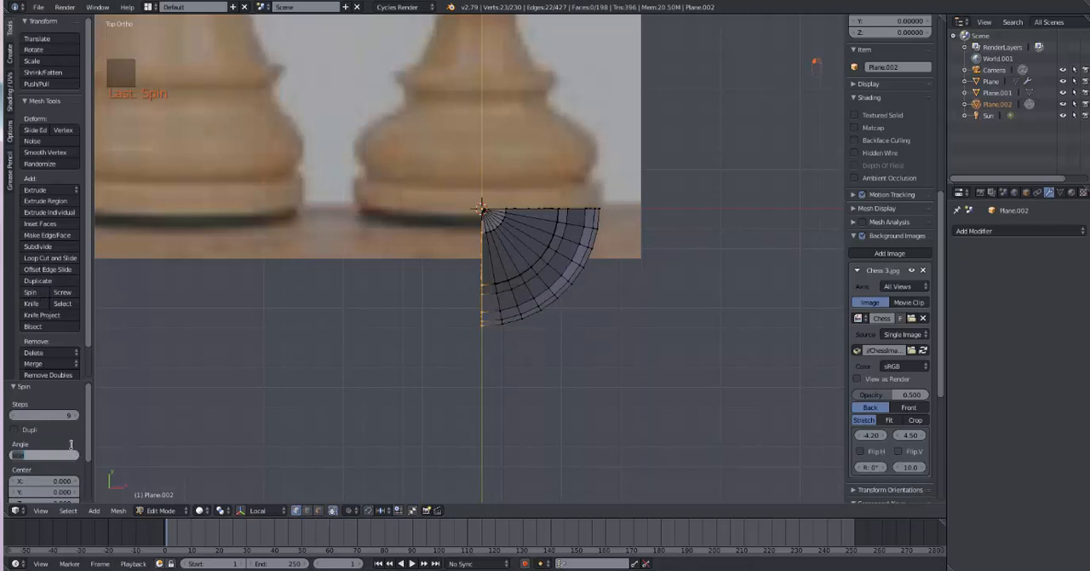
pyautogui.write('36')
pyautogui.press('Return')
pyautogui.click(67, 414)
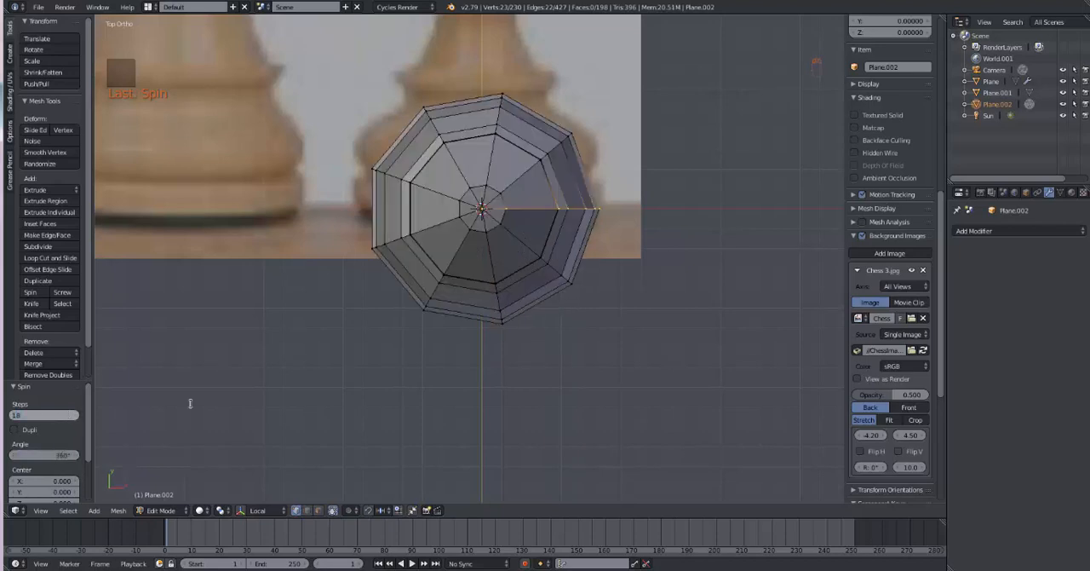
pyautogui.press('Return')
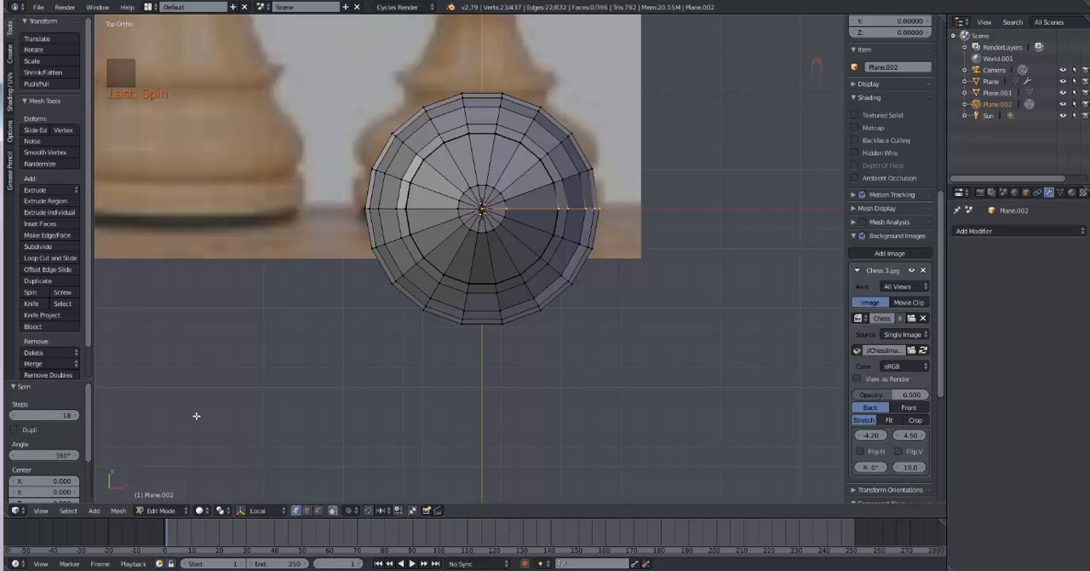
# Step: Select the entire spun pawn mesh and remove its doubled vertices
pyautogui.moveTo(313, 477); pyautogui.dragTo(312, 346, button='middle')
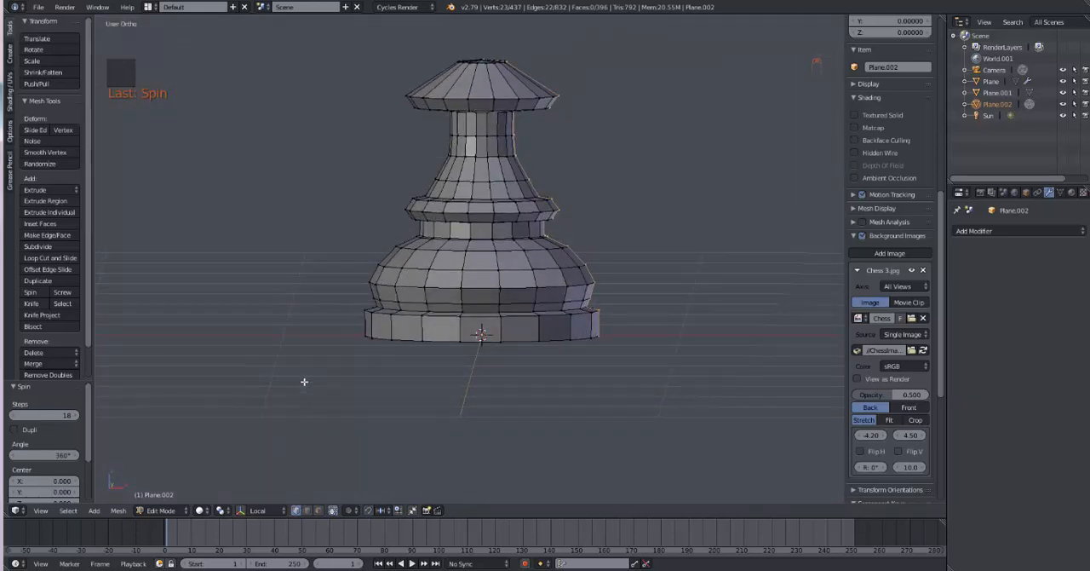
pyautogui.press('a')
pyautogui.press('a')
pyautogui.press('a')
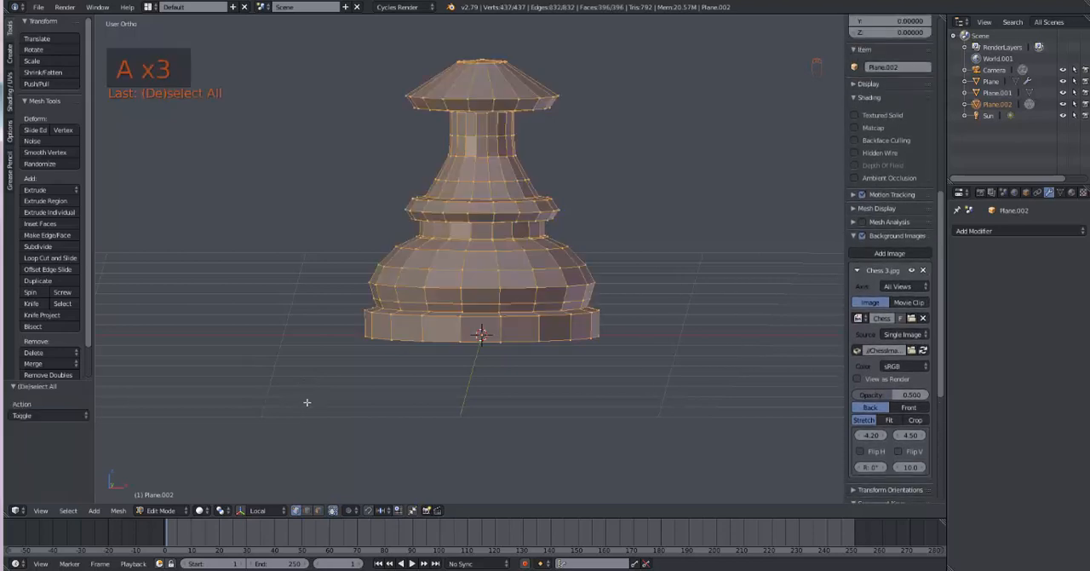
pyautogui.moveTo(505, 392); pyautogui.dragTo(507, 466, button='middle')
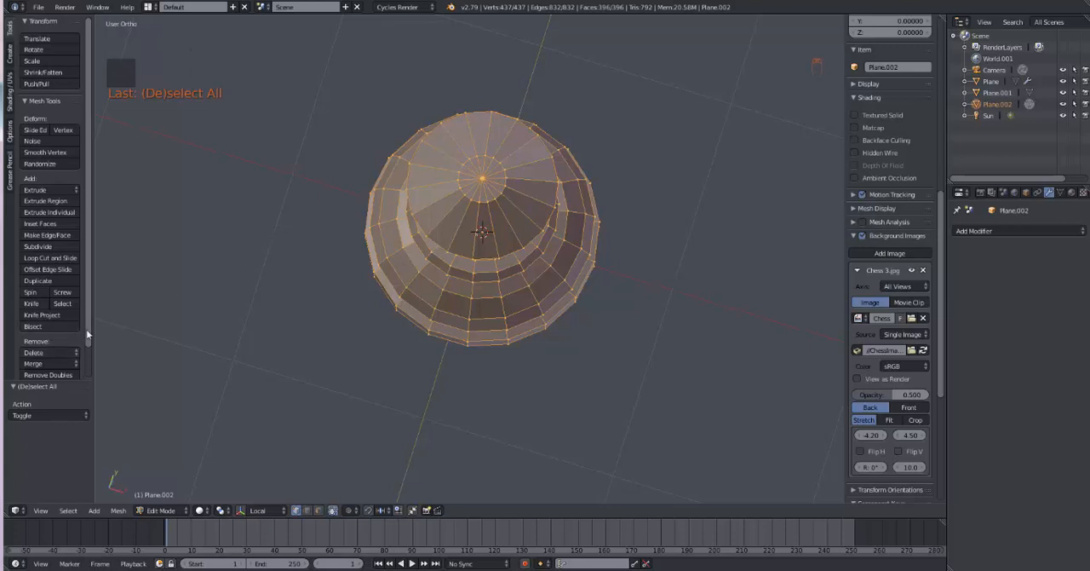
pyautogui.scroll(-2, 52, 346)
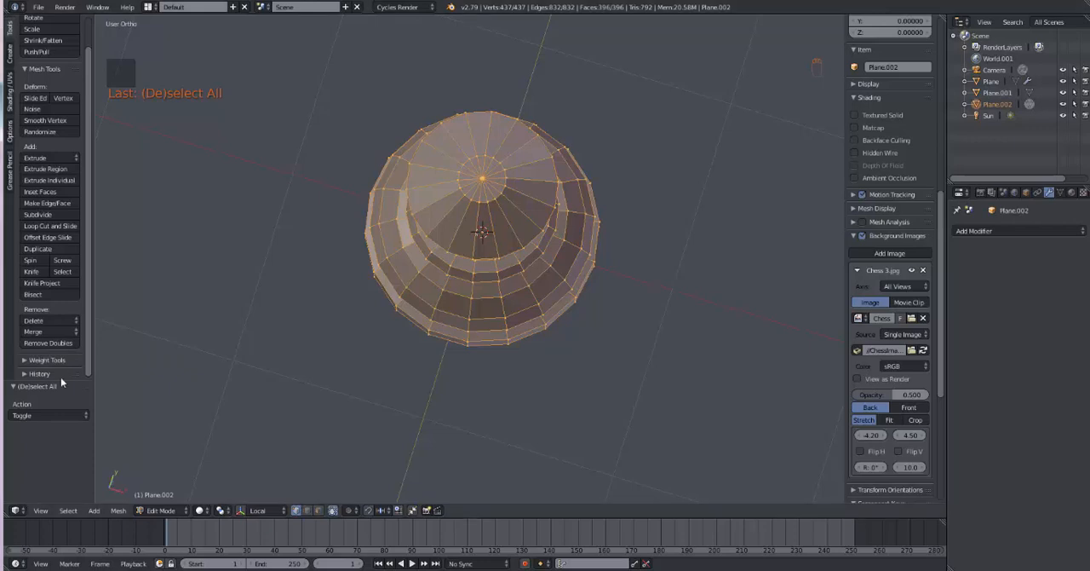
pyautogui.click(47, 342)
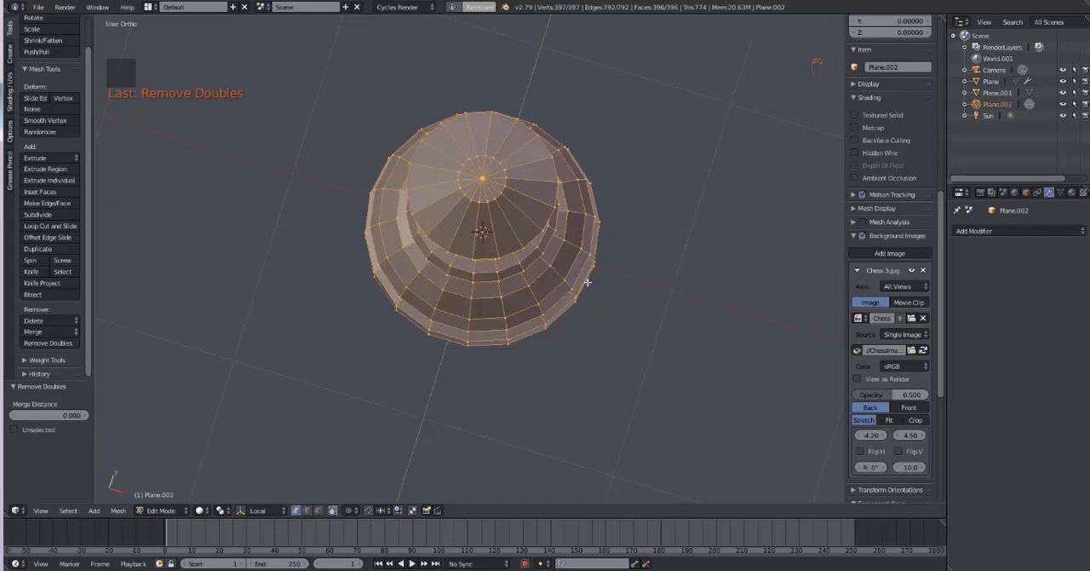
# Step: Return the pawn to Object Mode and apply smooth shading to it
pyautogui.moveTo(628, 292); pyautogui.dragTo(629, 194, button='middle')
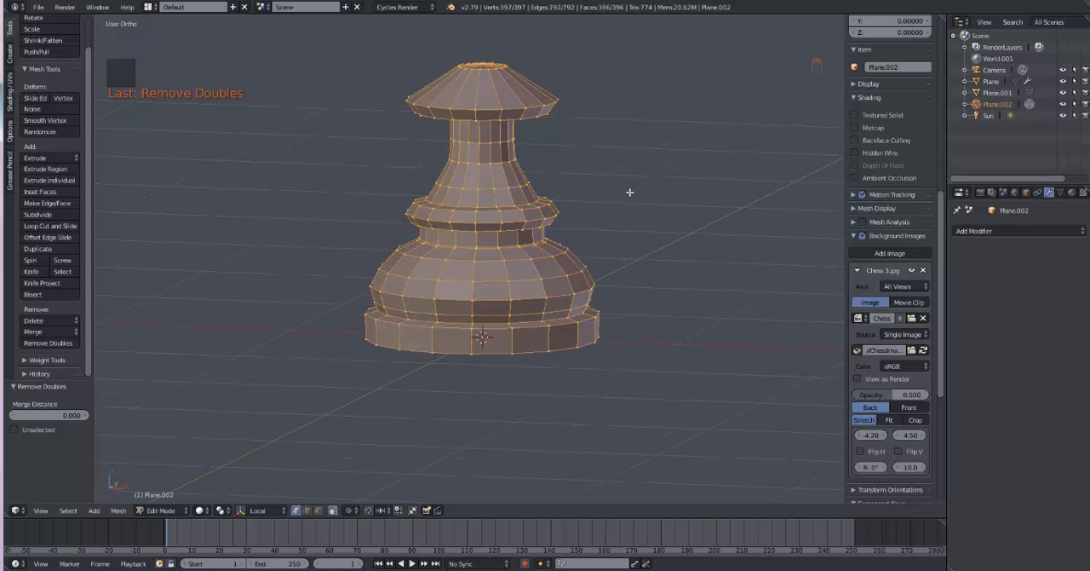
pyautogui.press('KP_1')
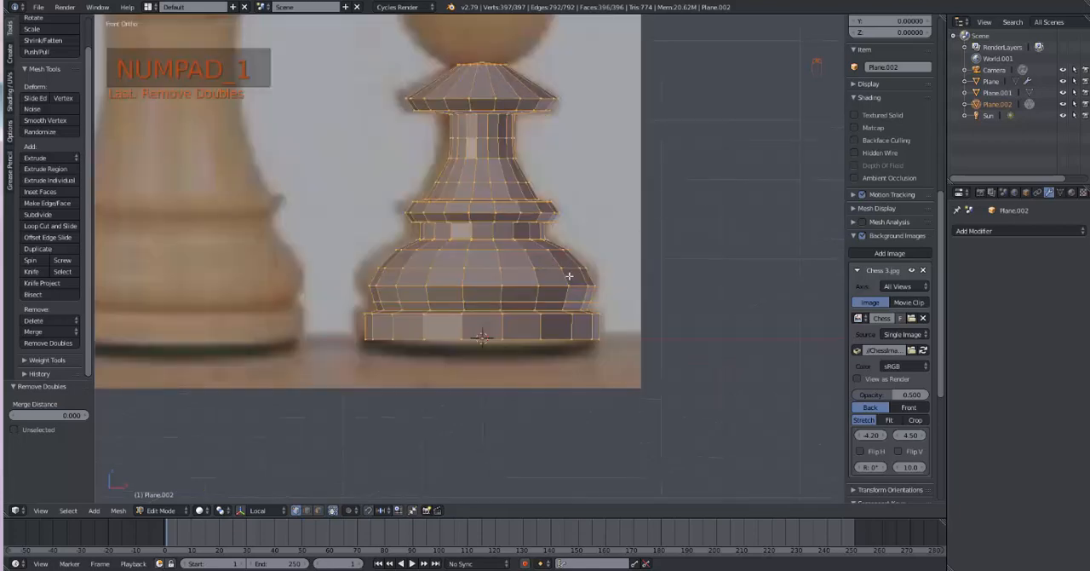
pyautogui.press('Tab')
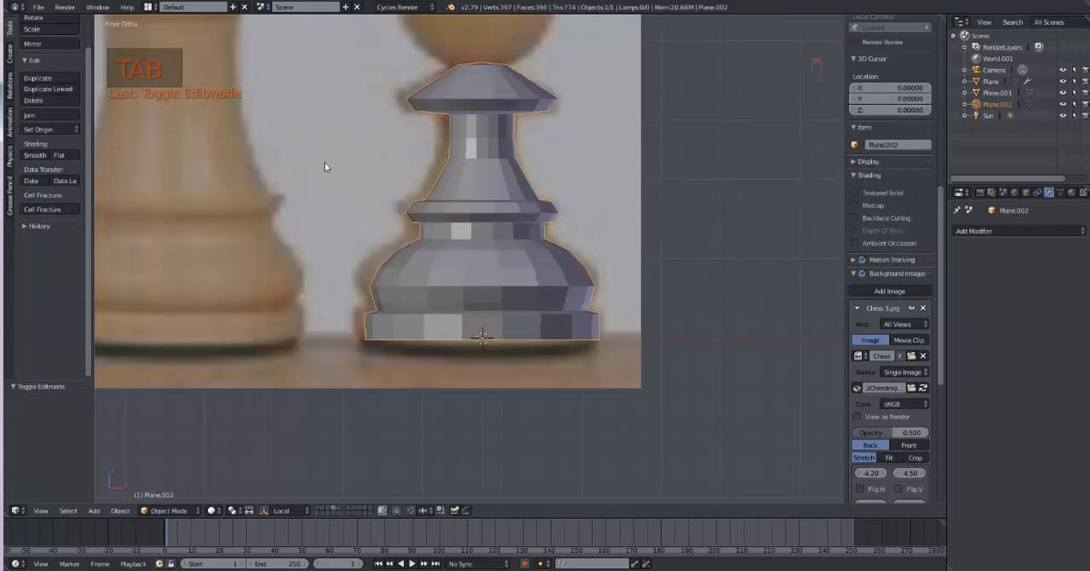
pyautogui.scroll(2, 37, 104)
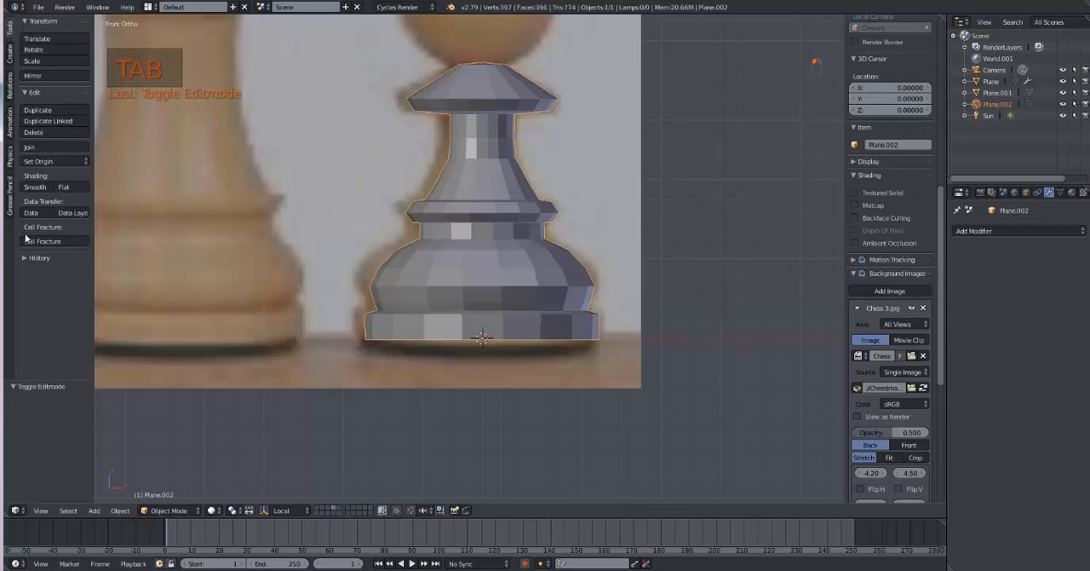
pyautogui.click(35, 187)
pyautogui.moveTo(617, 445)
pyautogui.mouseDown(button='middle')
pyautogui.moveTo(625, 429)
pyautogui.moveTo(625, 445)
pyautogui.mouseUp(button='middle')
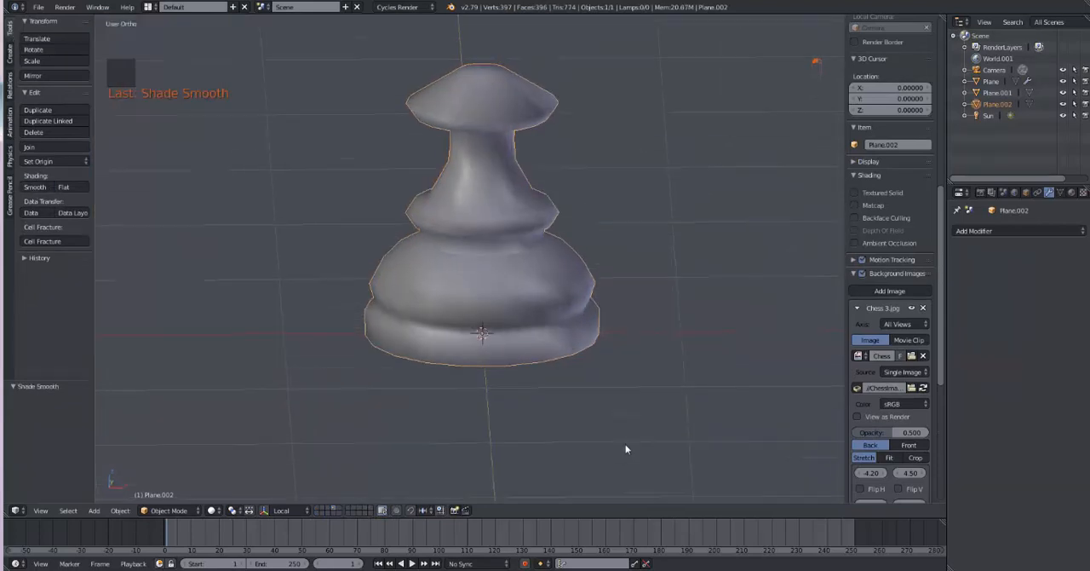
# Step: Add a Subdivision Surface modifier to the pawn with 2 view subdivisions
pyautogui.click(1037, 228)
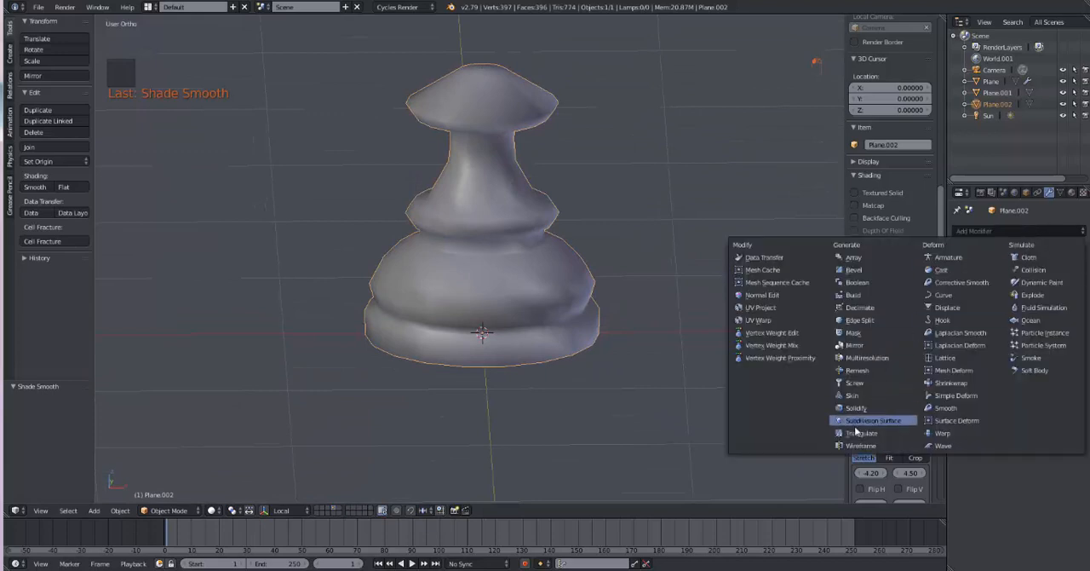
pyautogui.click(852, 421)
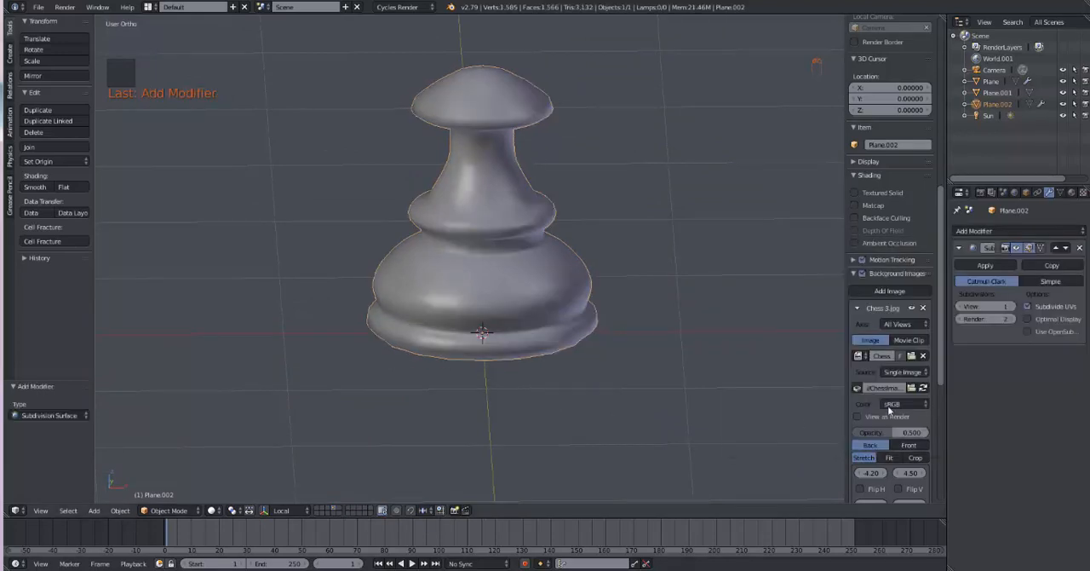
pyautogui.click(1012, 306)
pyautogui.moveTo(656, 482); pyautogui.dragTo(670, 456, button='middle')
# Step: In Edit Mode, add loop cuts tight against the lower edge of the pawn's collar and the collar's top edge
pyautogui.press('Tab')
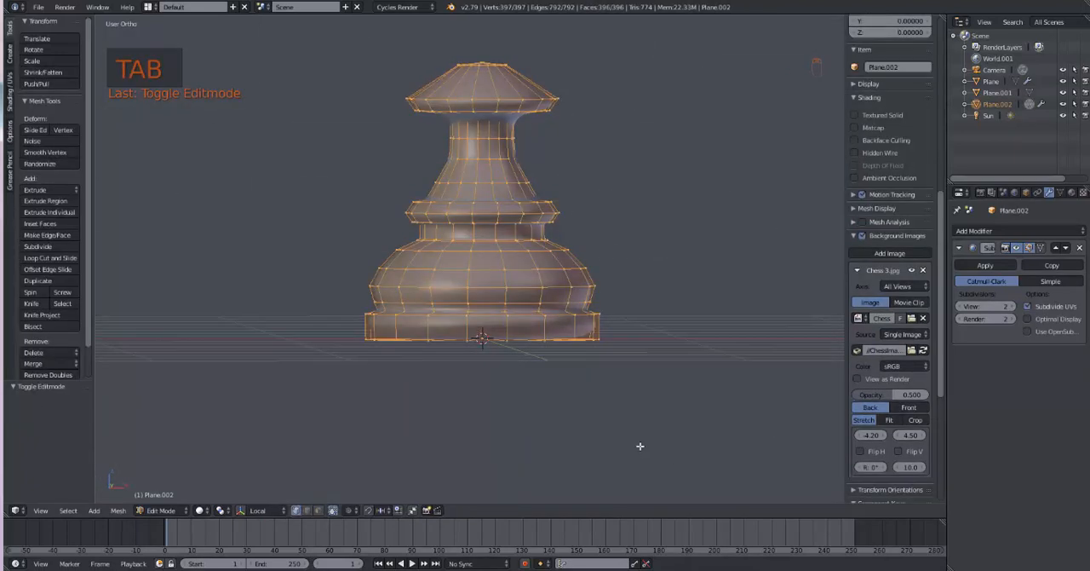
pyautogui.scroll(2, 635, 443)
pyautogui.keyDown('shift'); pyautogui.moveTo(623, 418); pyautogui.dragTo(676, 89, button='middle'); pyautogui.keyUp('shift')
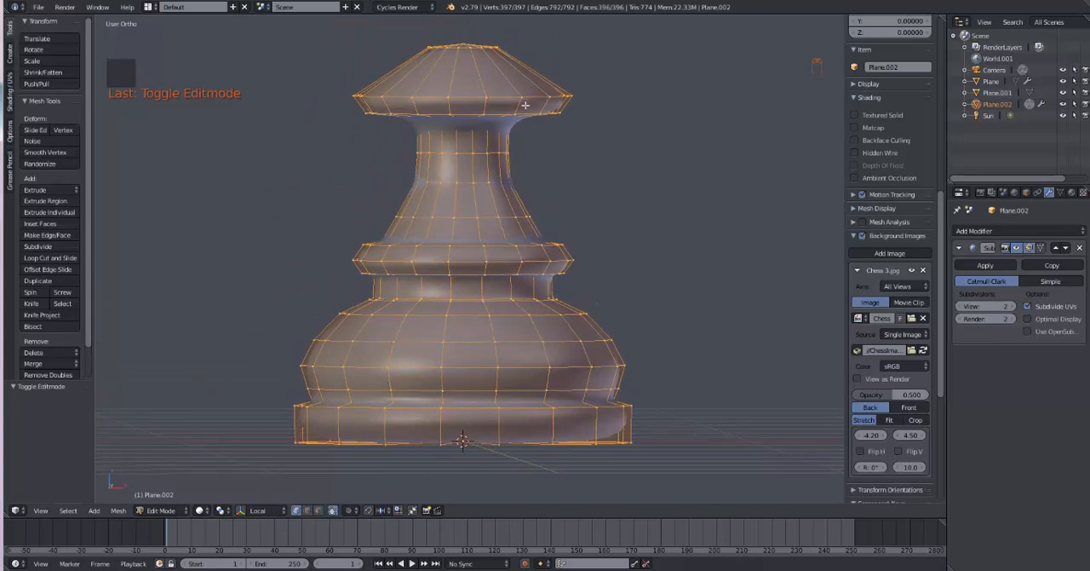
pyautogui.hotkey('ctrl', 'r')
pyautogui.click(531, 108)
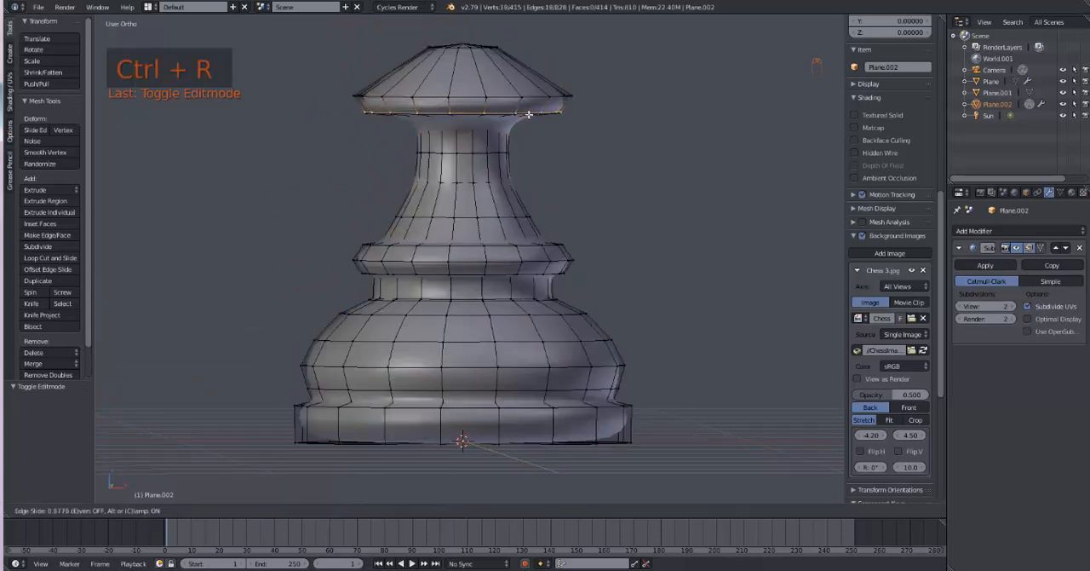
pyautogui.click(528, 114)
pyautogui.hotkey('ctrl', 'r')
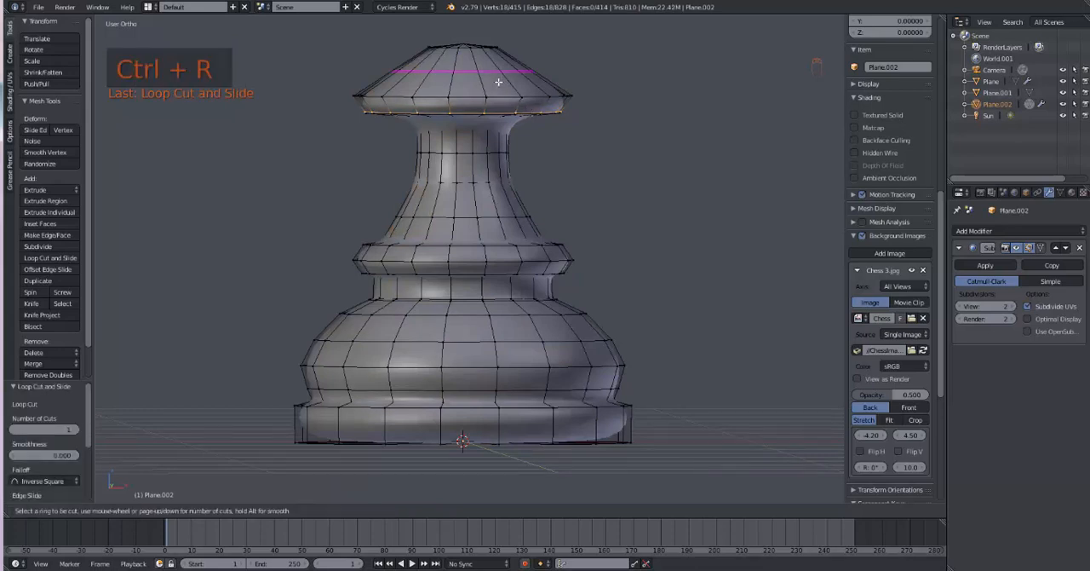
pyautogui.click(498, 81)
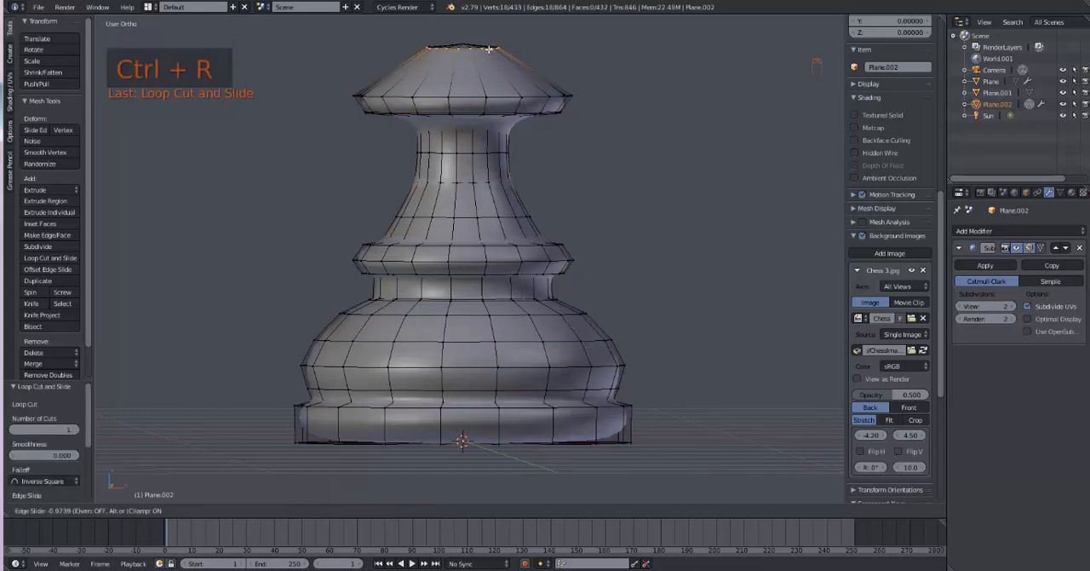
pyautogui.click(489, 50)
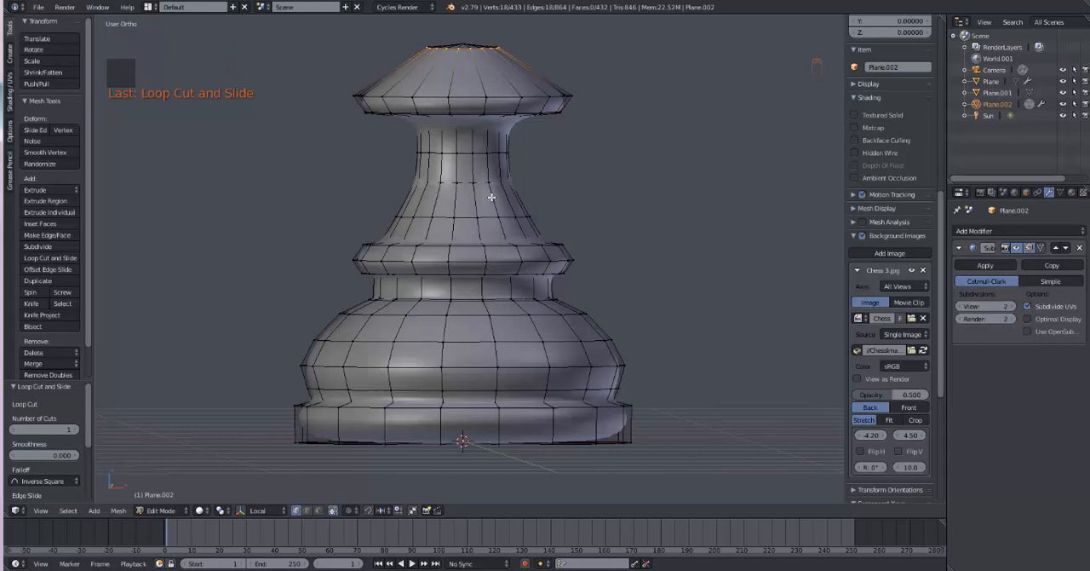
# Step: Try to add a loop cut on the lower part of the pawn's stem, and undo it
pyautogui.hotkey('ctrl', 'r')
pyautogui.click(494, 209)
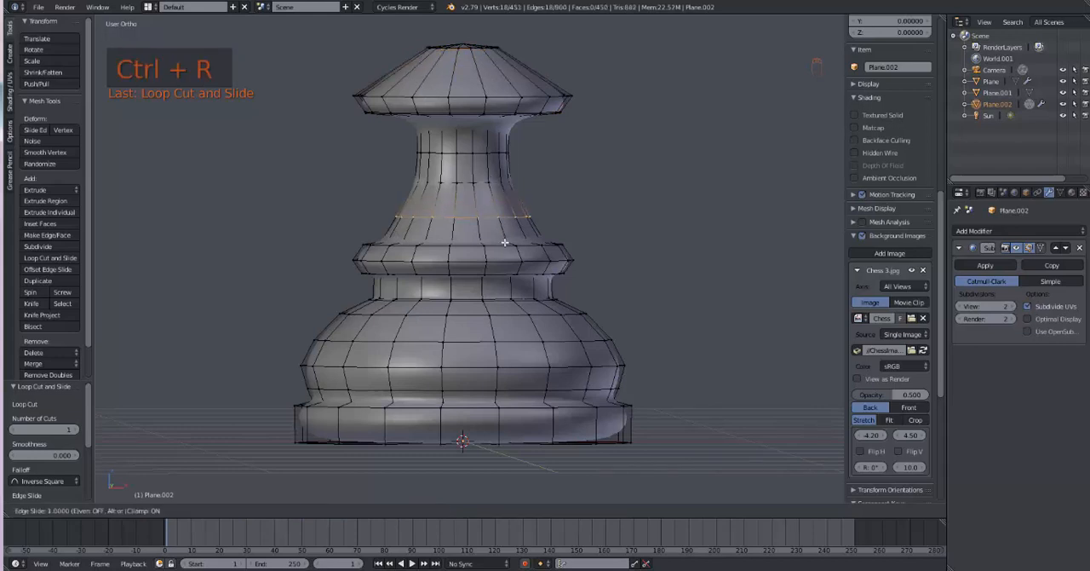
pyautogui.click(506, 242)
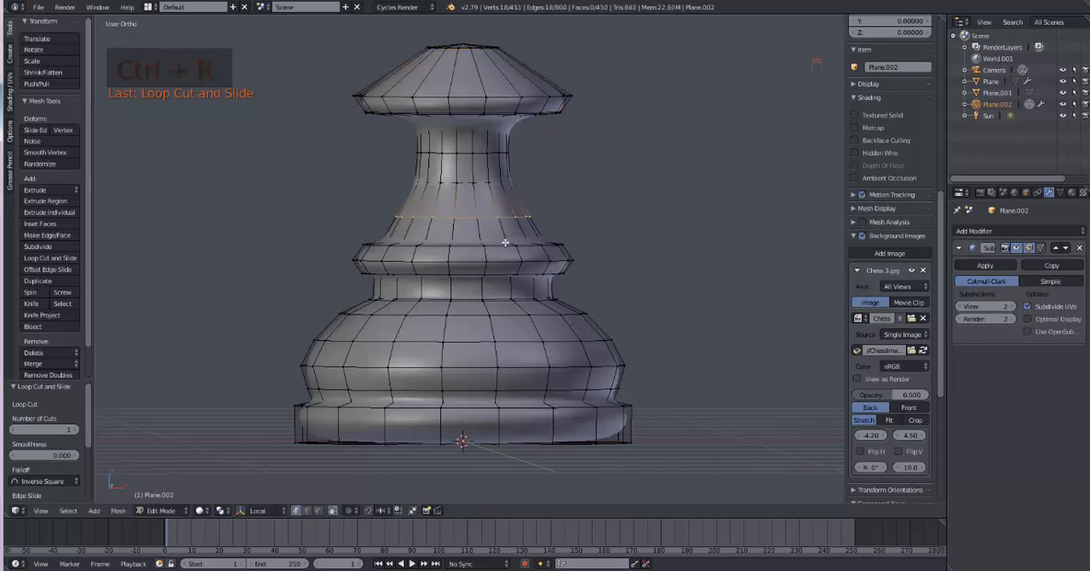
pyautogui.hotkey('ctrl', 'z')
# Step: Add a loop cut at the foot of the stem, close above the middle ring
pyautogui.hotkey('ctrl', 'r')
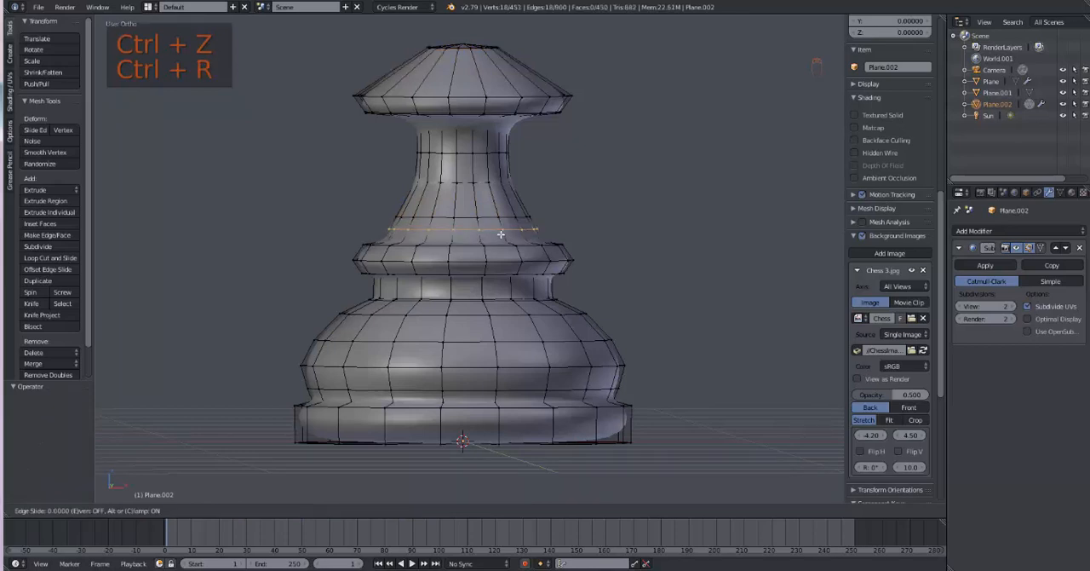
pyautogui.click(502, 241)
pyautogui.click(502, 247)
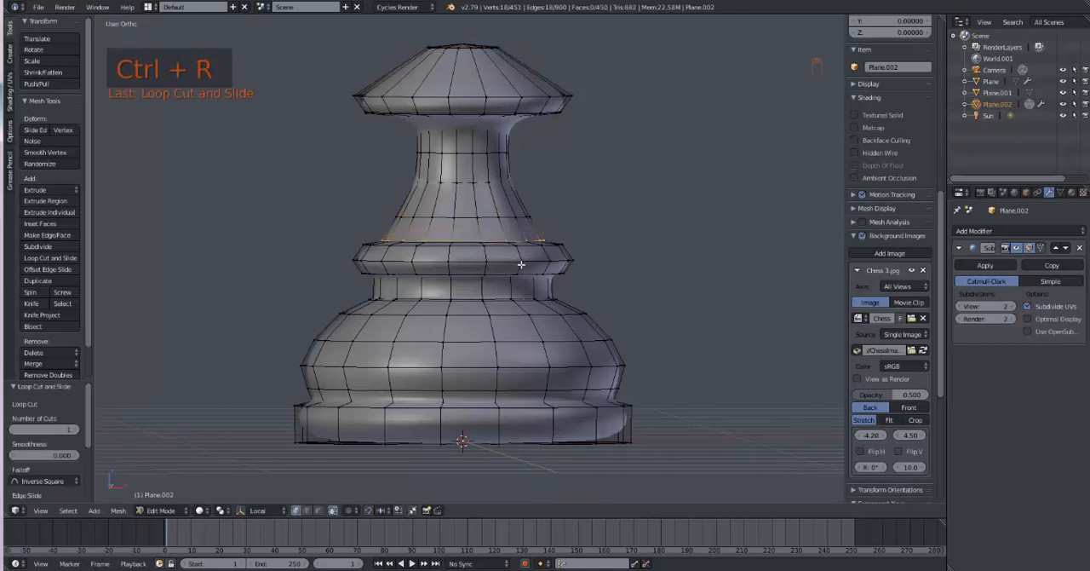
# Step: Add two loop cuts in the narrow band below the middle ring, one against its upper and one against its lower edge
pyautogui.hotkey('ctrl', 'r')
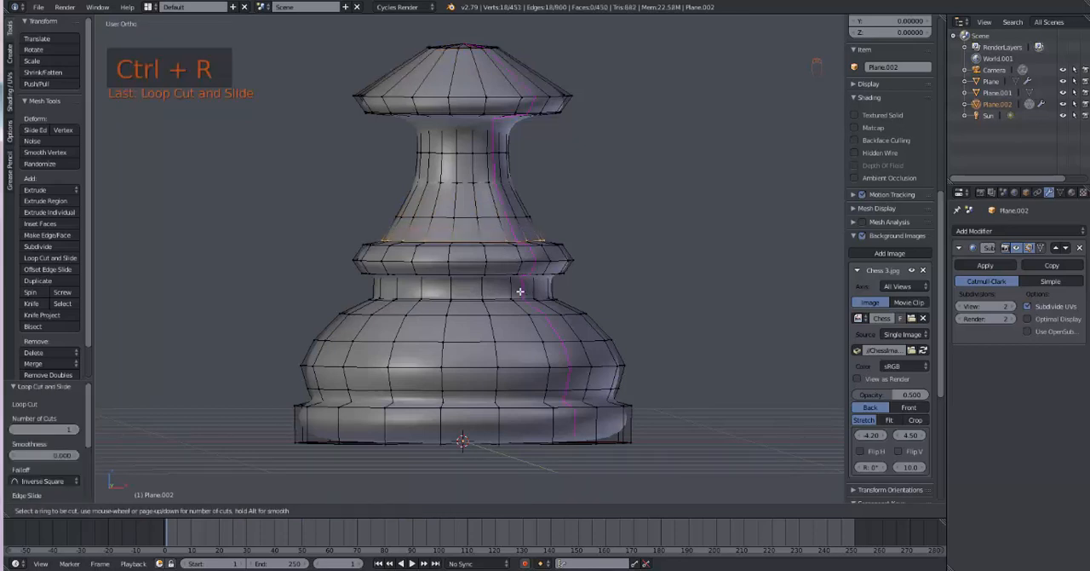
pyautogui.click(516, 288)
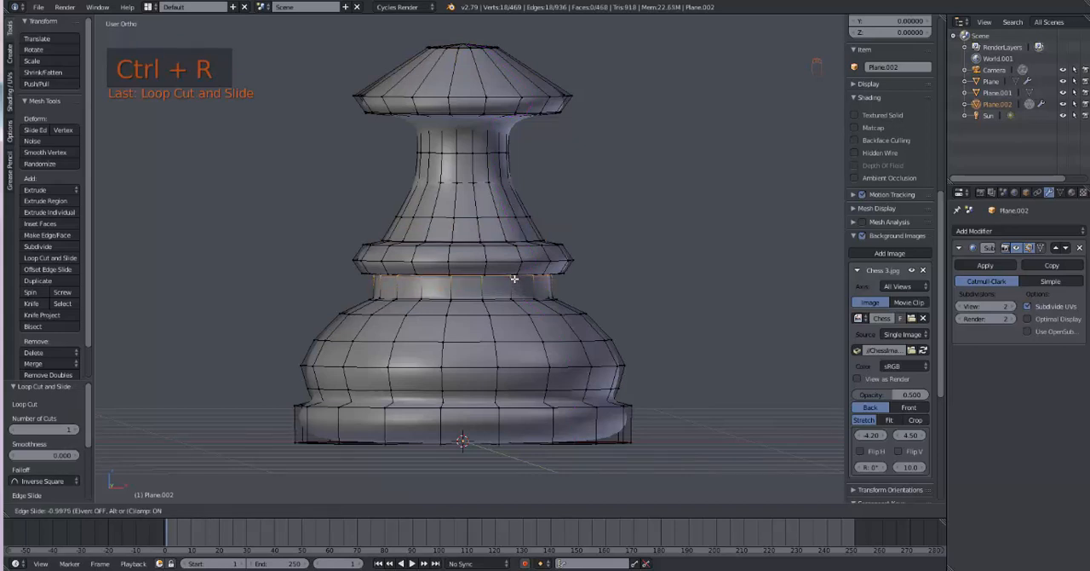
pyautogui.click(514, 280)
pyautogui.hotkey('ctrl', 'r')
pyautogui.click(517, 289)
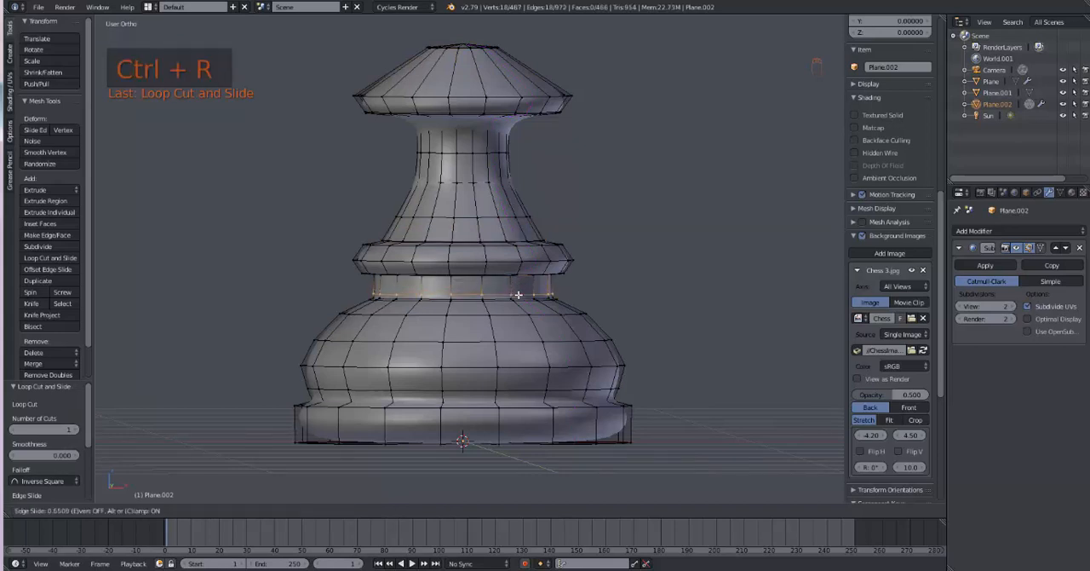
pyautogui.click(517, 294)
# Step: Add loop cuts just above the base disc and along the disc's bottom edge, and view the result in Object Mode
pyautogui.hotkey('ctrl', 'r')
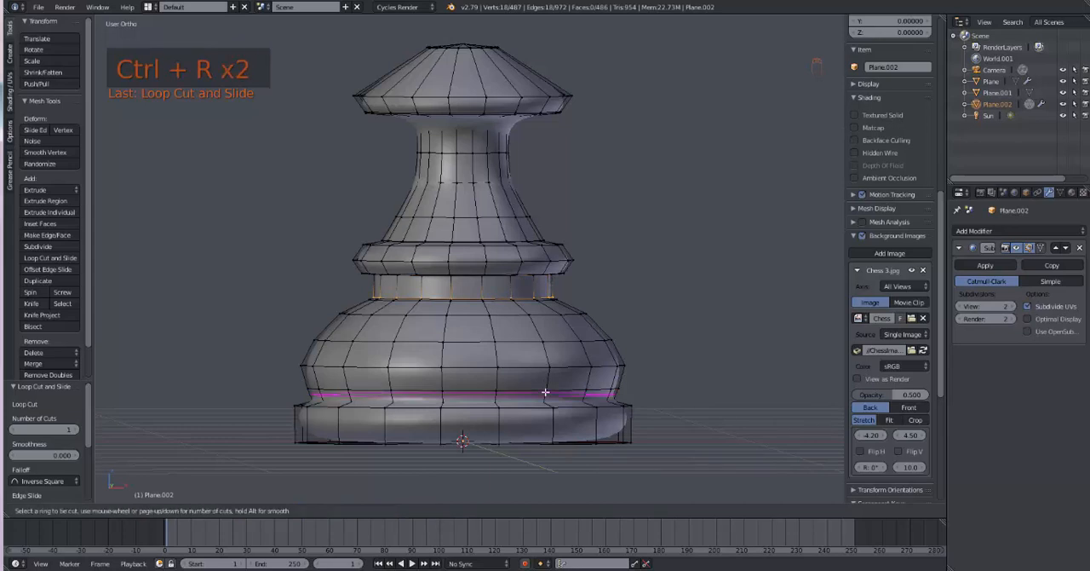
pyautogui.click(545, 392)
pyautogui.click(551, 410)
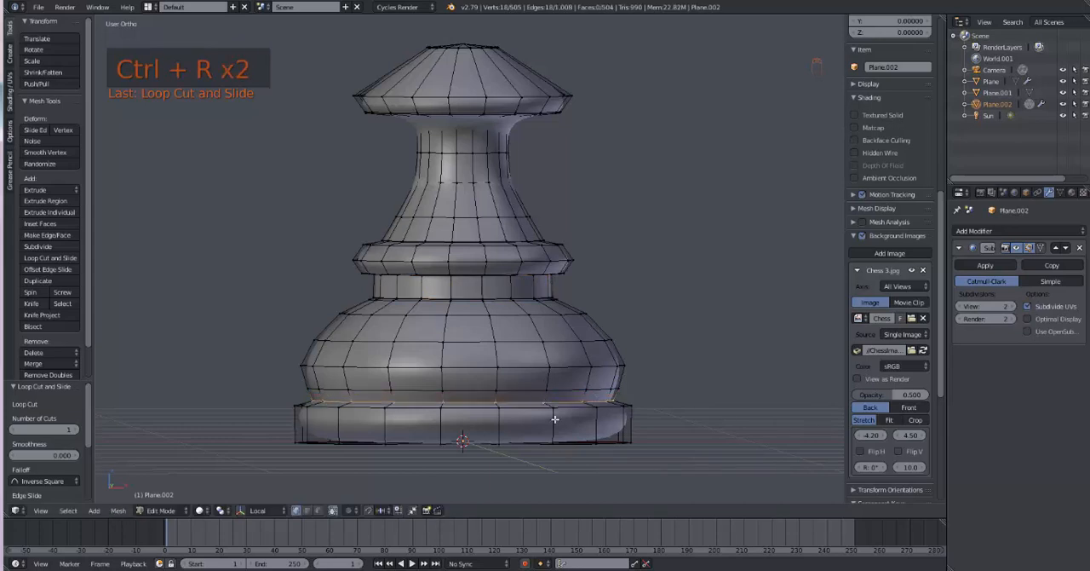
pyautogui.hotkey('ctrl', 'r')
pyautogui.click(554, 418)
pyautogui.click(556, 439)
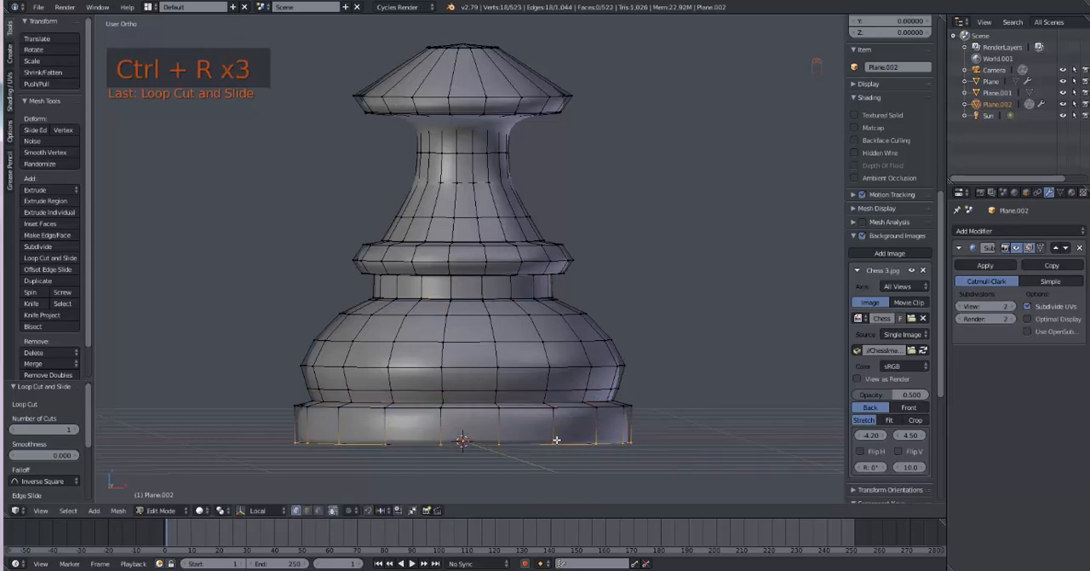
pyautogui.press('Tab')
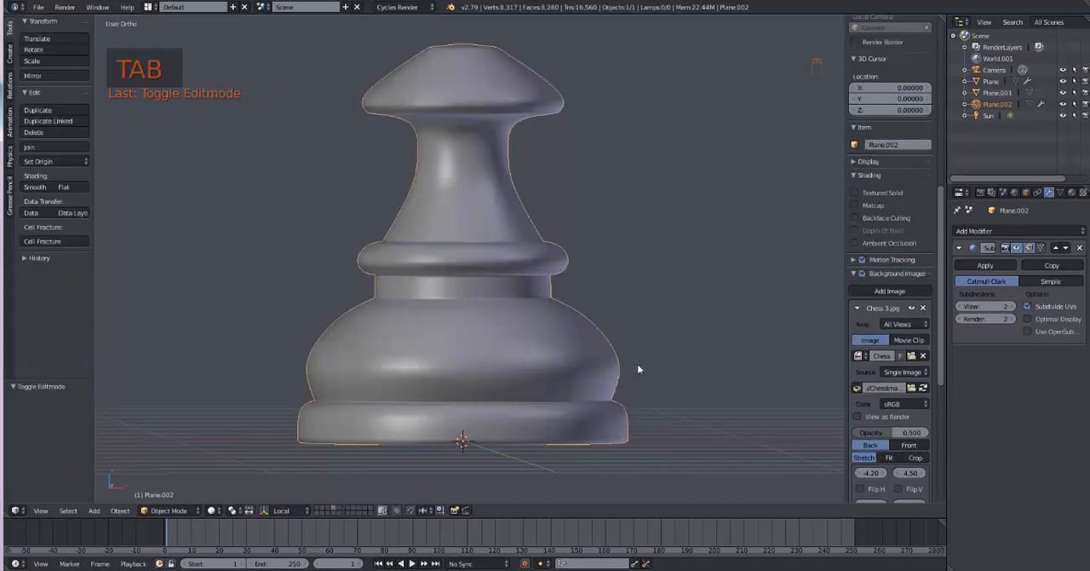
# Step: Add a loop cut against the lower edge of the pawn's middle ring, and view the smoothed result in Object Mode
pyautogui.press('Tab')
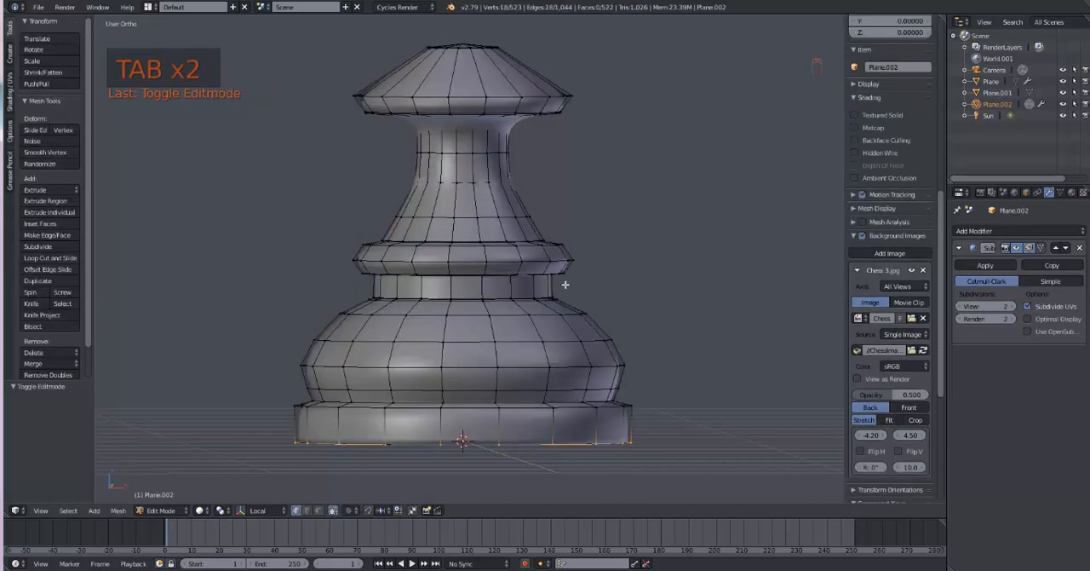
pyautogui.hotkey('ctrl', 'r')
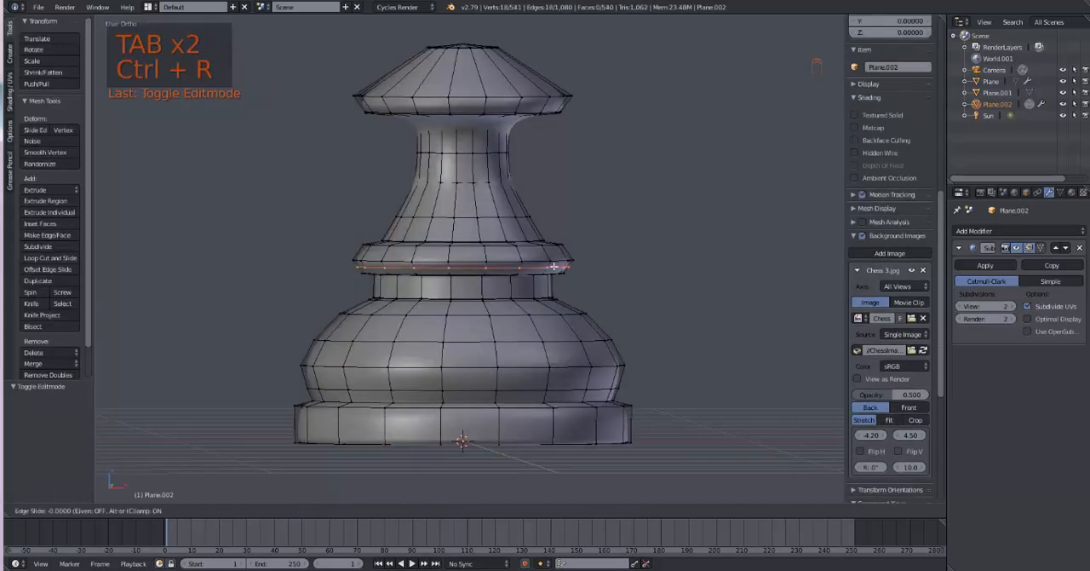
pyautogui.click(553, 268)
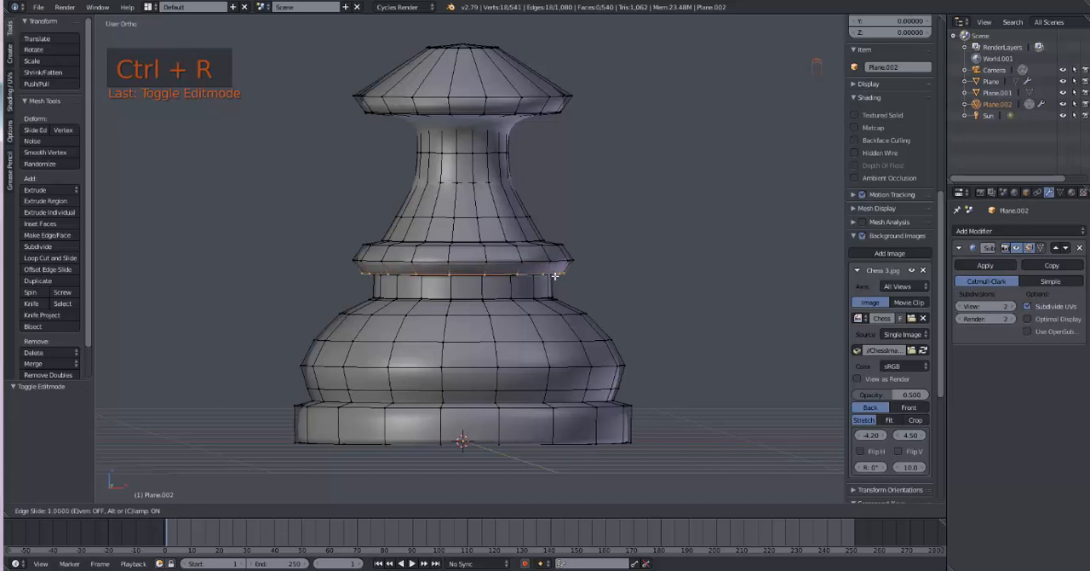
pyautogui.click(554, 275)
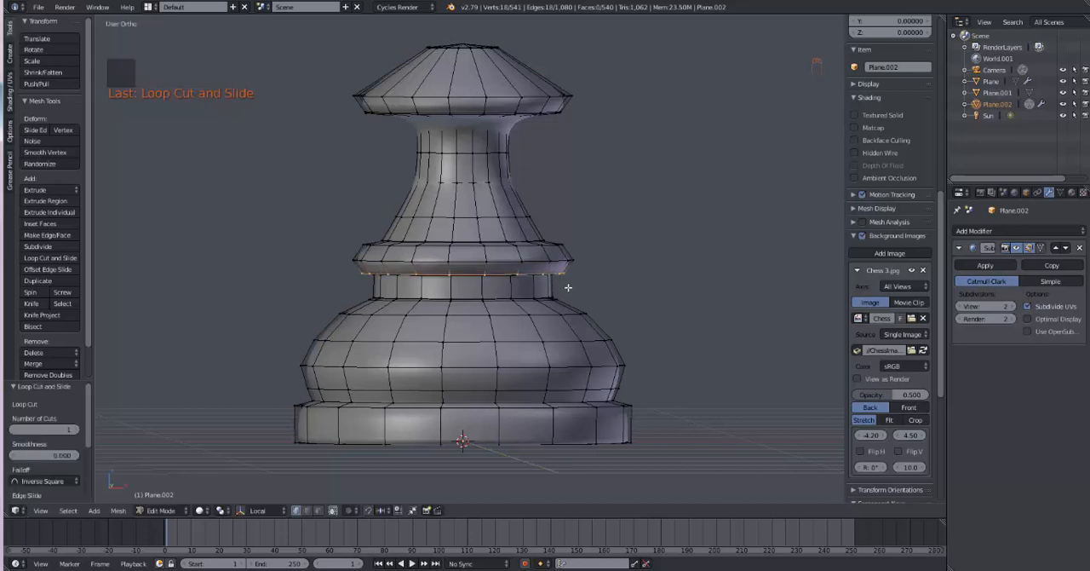
pyautogui.press('Tab')
pyautogui.scroll(-4, 632, 314)
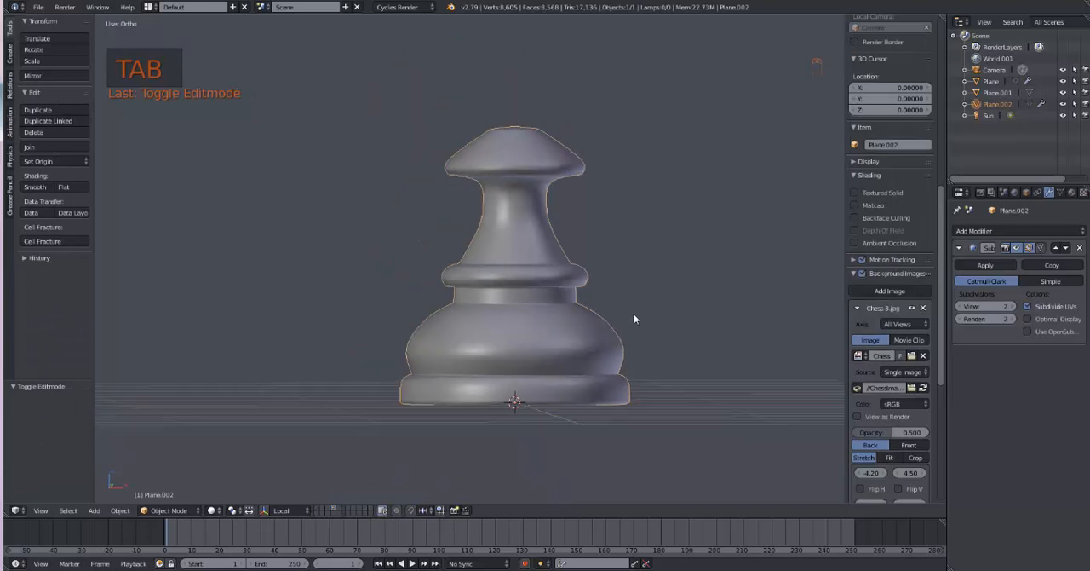
pyautogui.moveTo(634, 313)
pyautogui.mouseDown(button='middle')
pyautogui.moveTo(634, 358)
pyautogui.moveTo(633, 328)
pyautogui.mouseUp(button='middle')
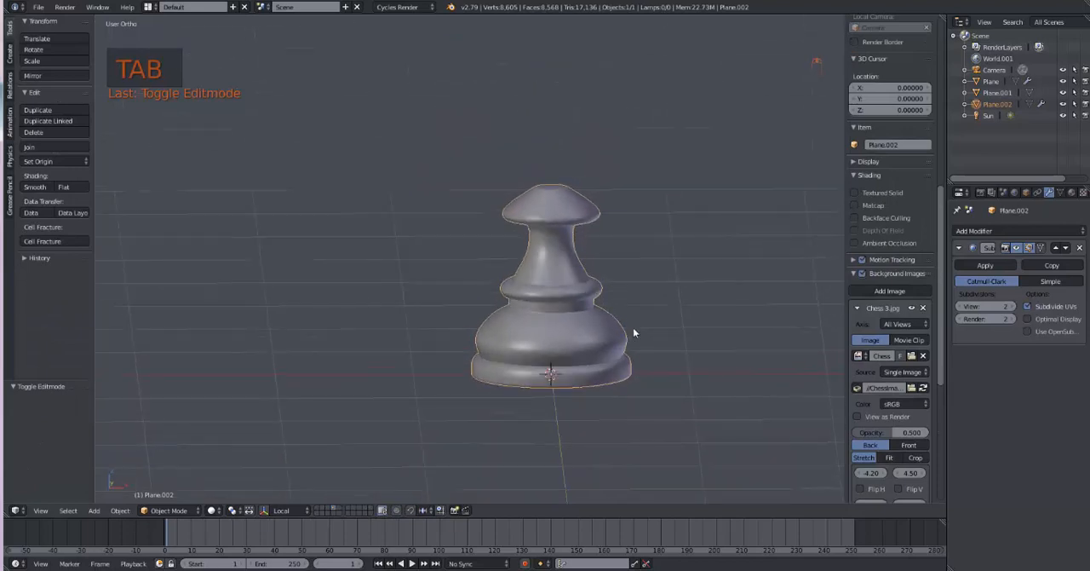
# Step: Select the edge loop around the opening at the pawn's top, and snap the 3D cursor to its centre
pyautogui.press('KP_1')
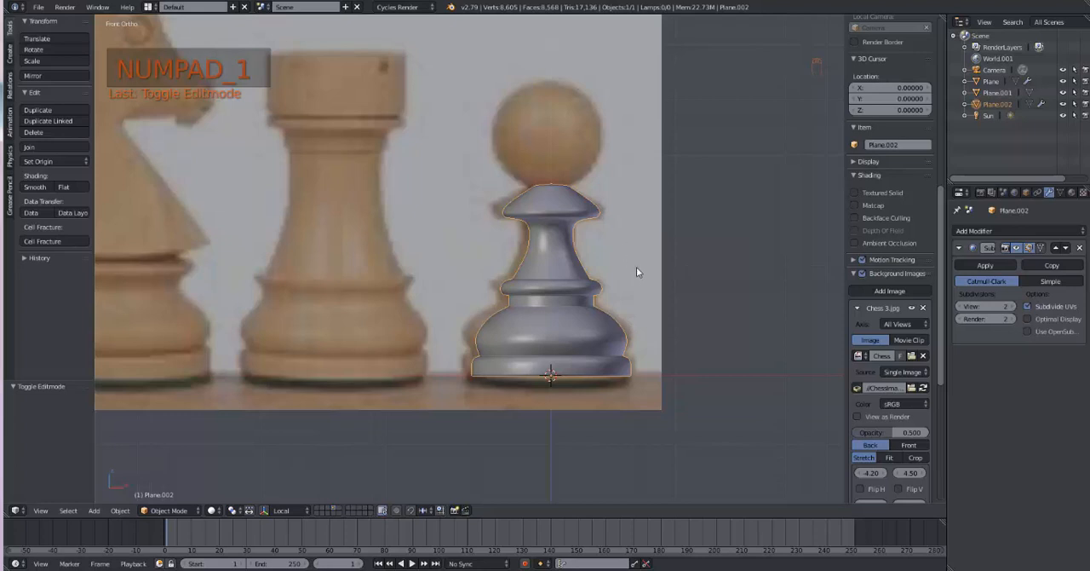
pyautogui.press('Tab')
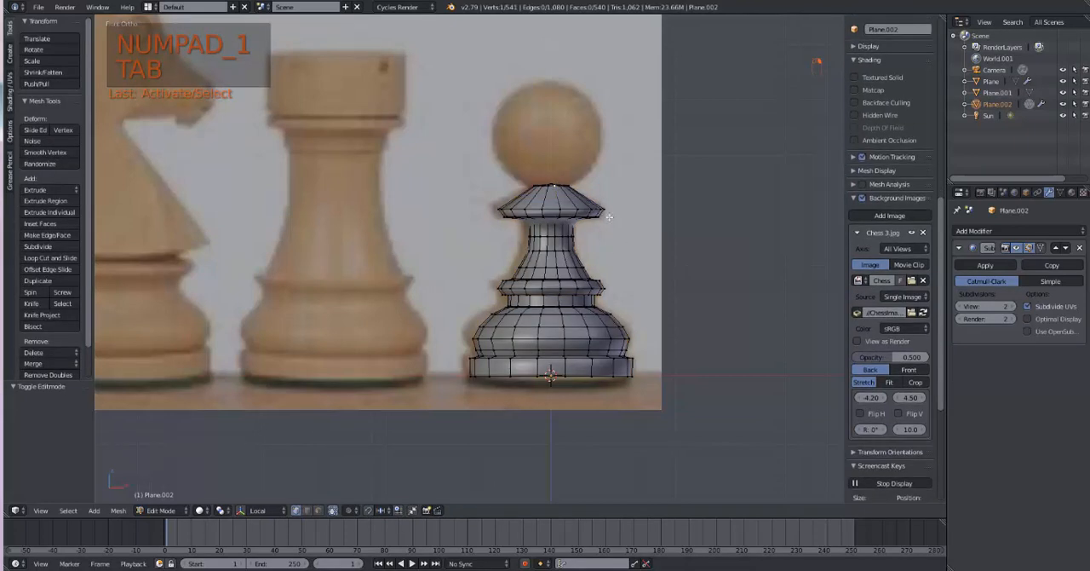
pyautogui.moveTo(611, 216); pyautogui.dragTo(571, 207, button='middle')
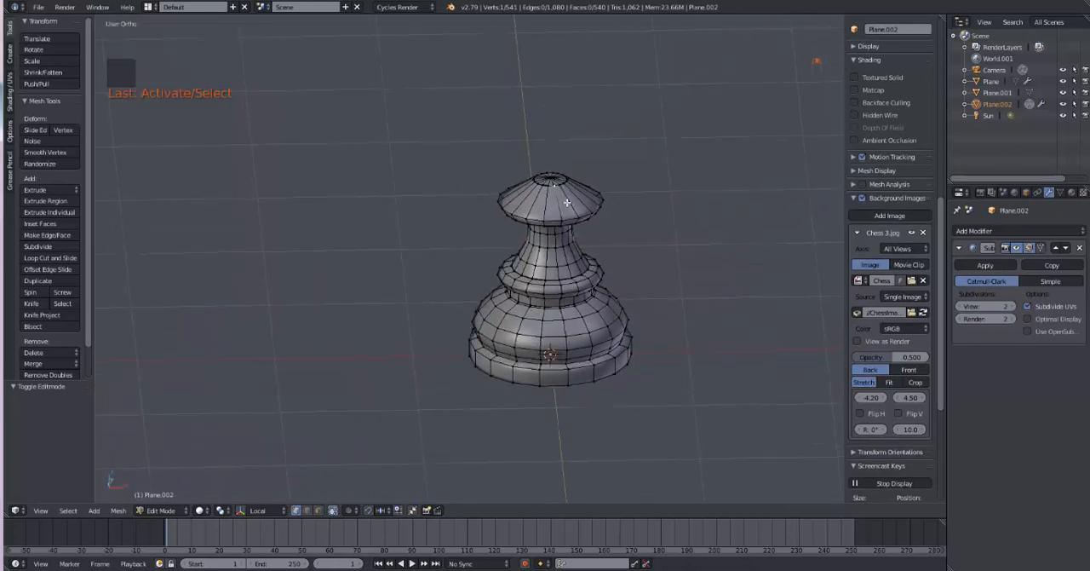
pyautogui.keyDown('alt'); pyautogui.rightClick(558, 184); pyautogui.keyUp('alt')
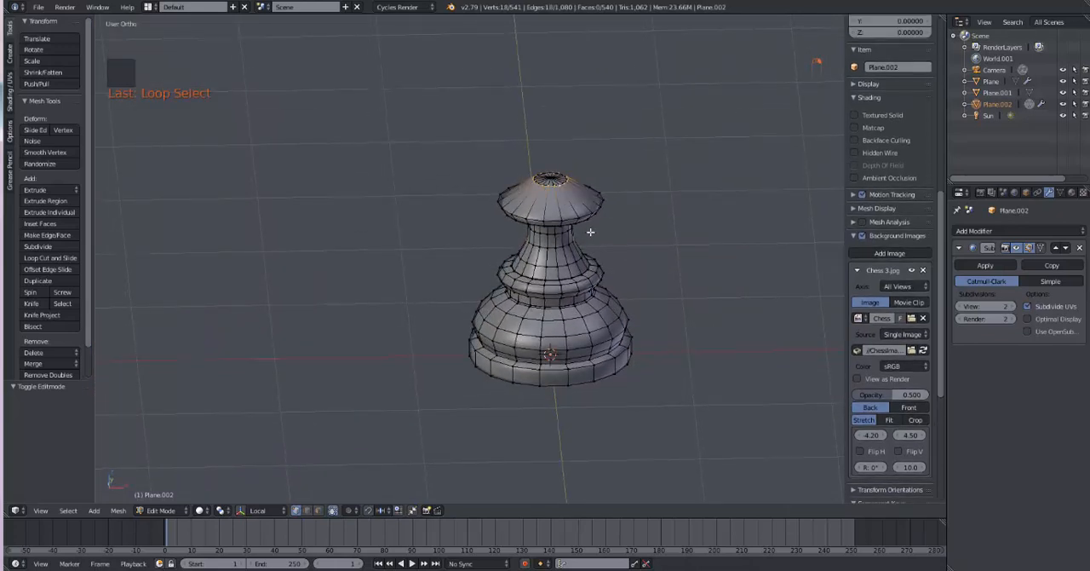
pyautogui.hotkey('shift', 's')
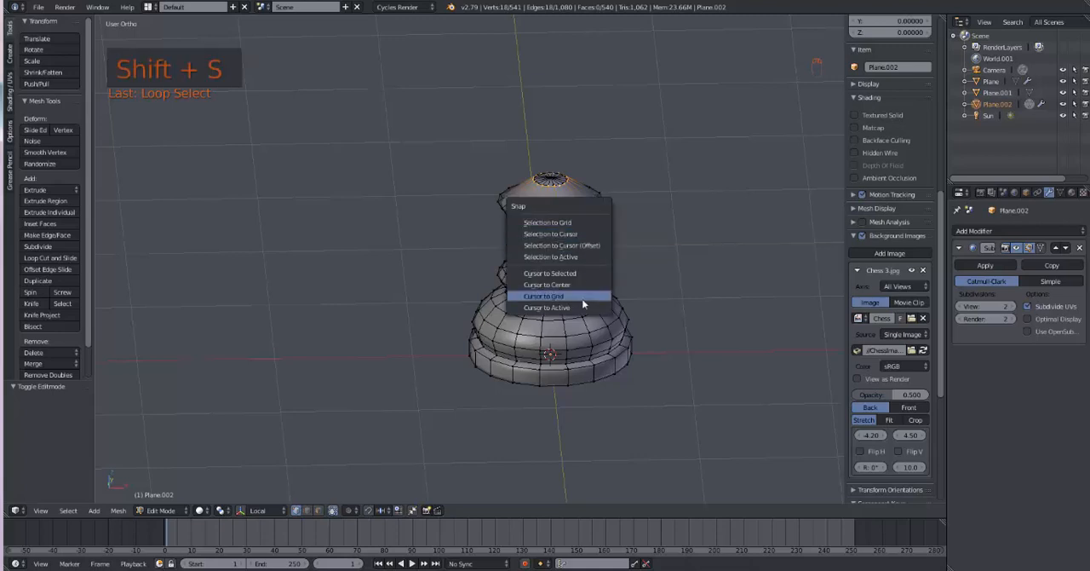
pyautogui.click(577, 275)
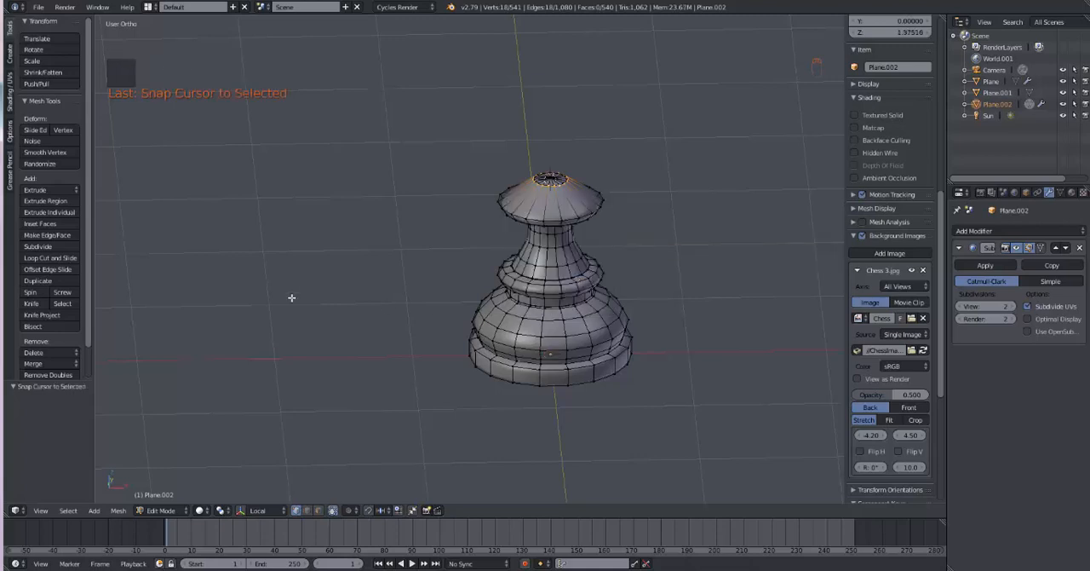
# Step: Add a UV sphere to the pawn mesh at the 3D cursor, and scale it to about 0.387 in front view
pyautogui.click(9, 52)
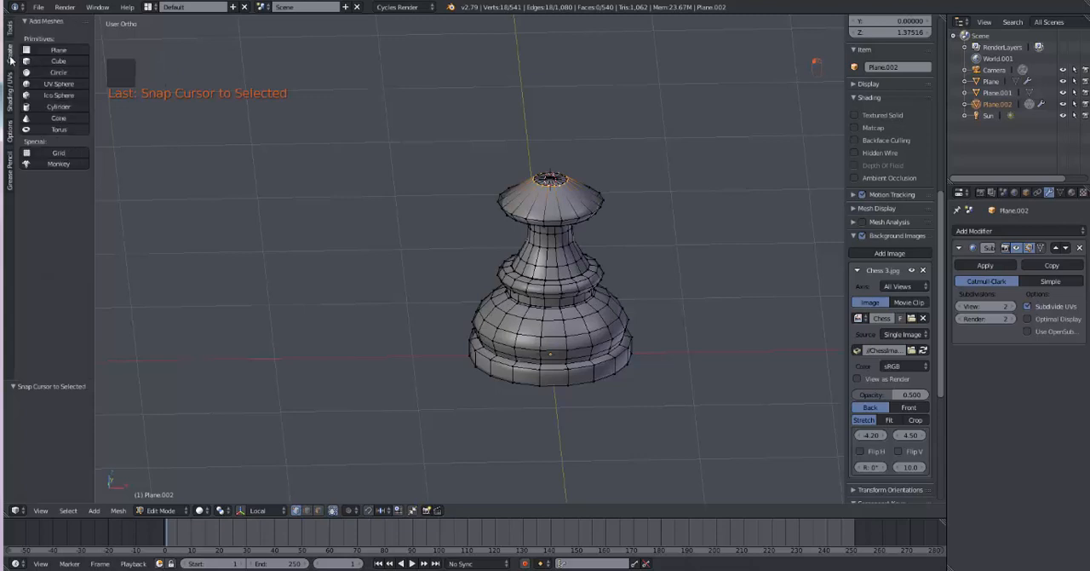
pyautogui.click(48, 84)
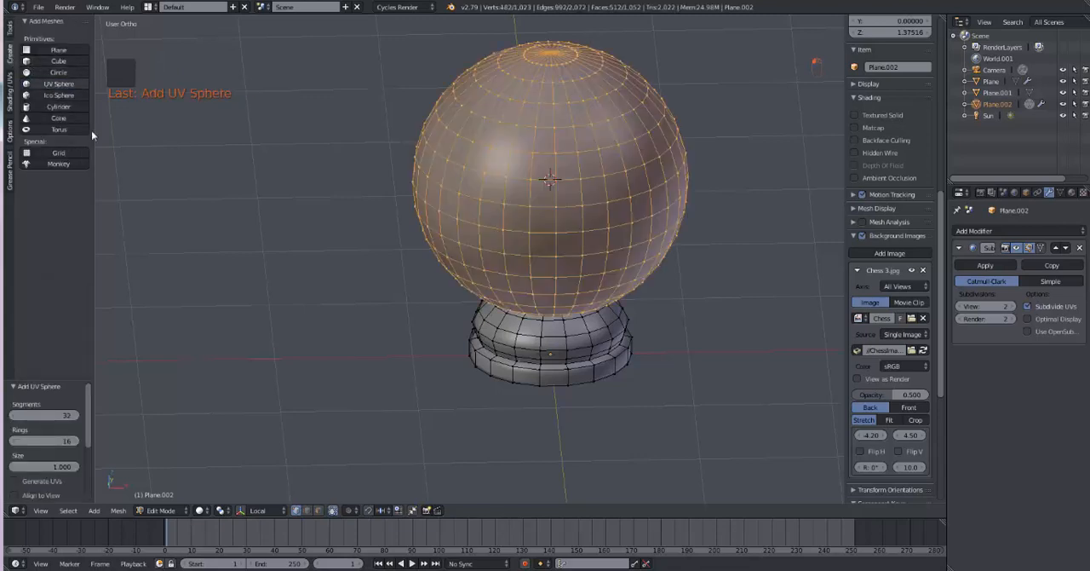
pyautogui.press('KP_1')
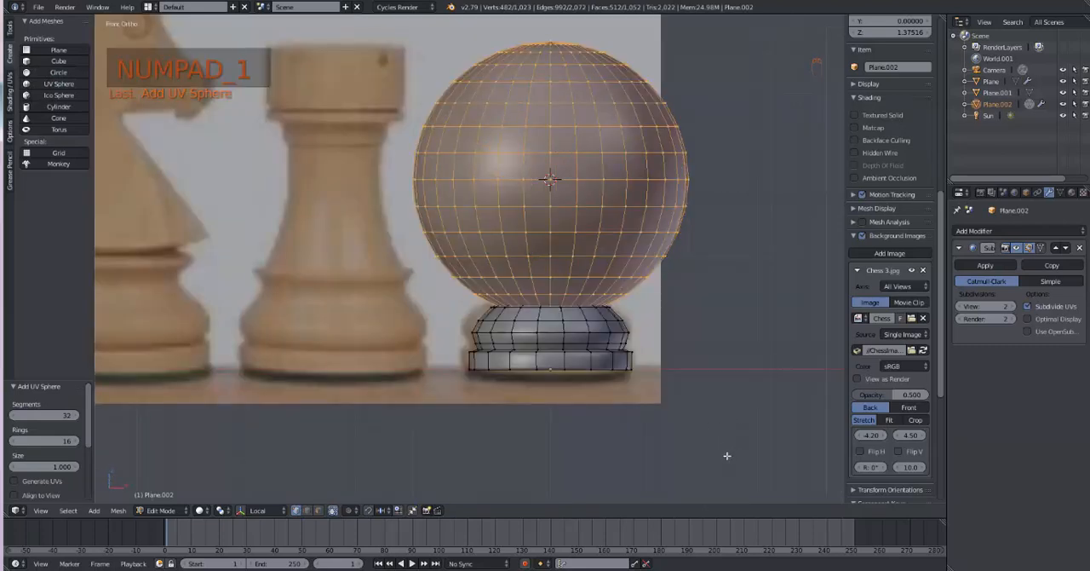
pyautogui.press('s')
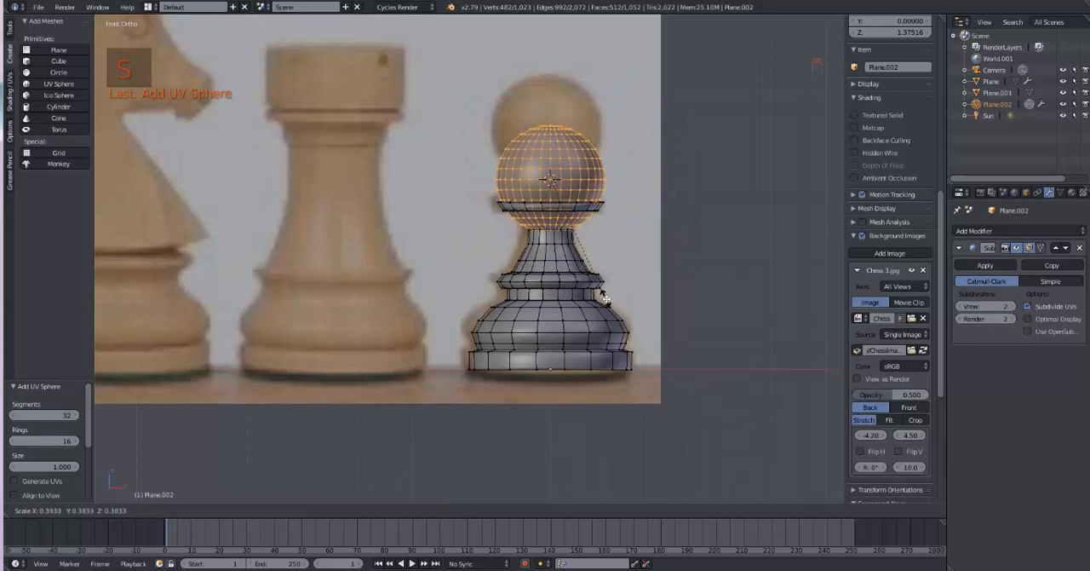
pyautogui.click(602, 296)
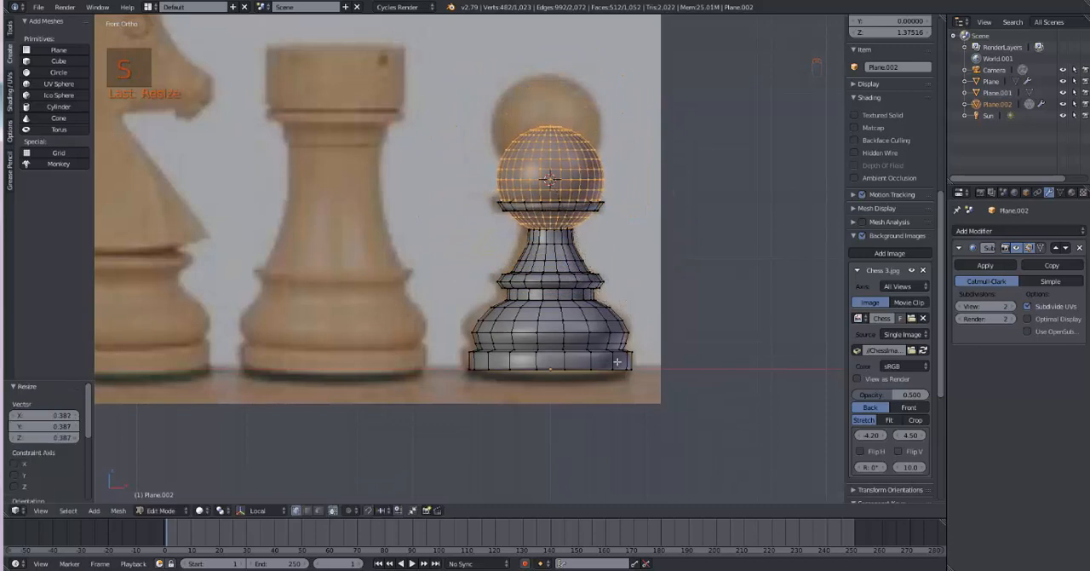
# Step: Show the transform manipulator, raise the sphere about 0.381 along Z onto the reference pawn's head, and enlarge it by about 1.05
pyautogui.click(242, 509)
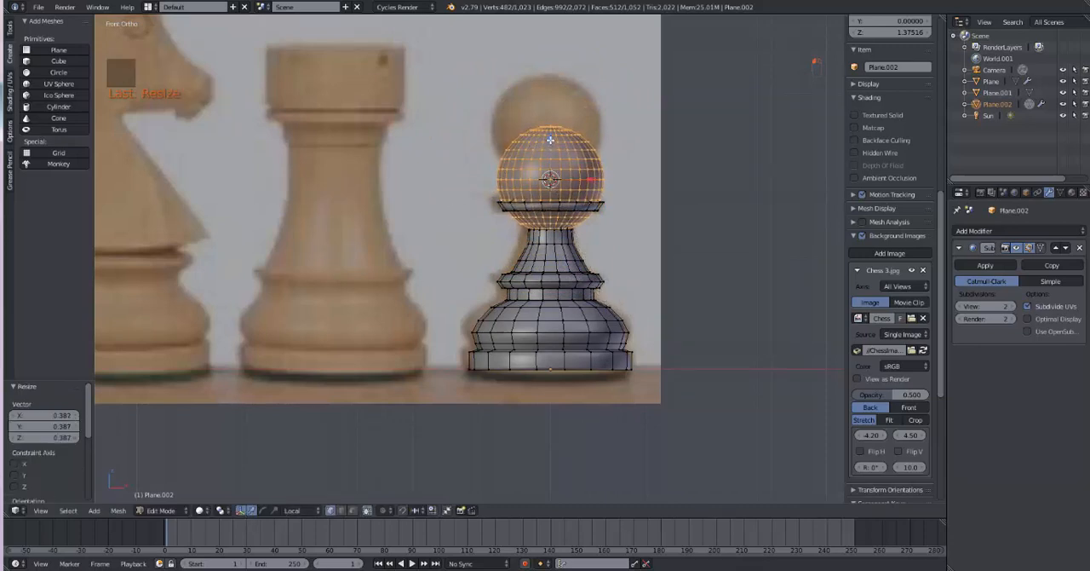
pyautogui.moveTo(550, 139); pyautogui.dragTo(554, 87)
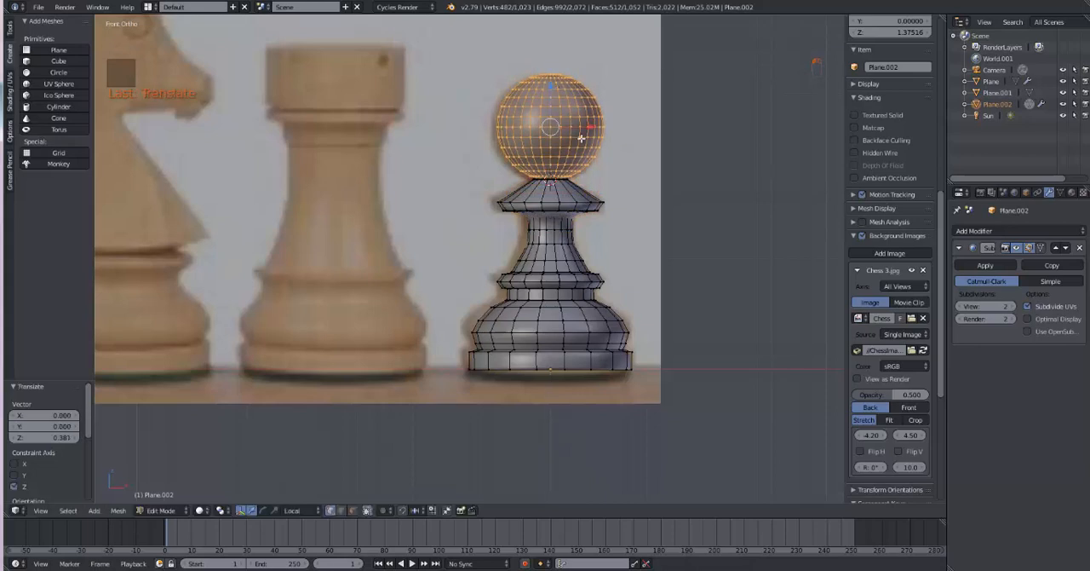
pyautogui.press('s')
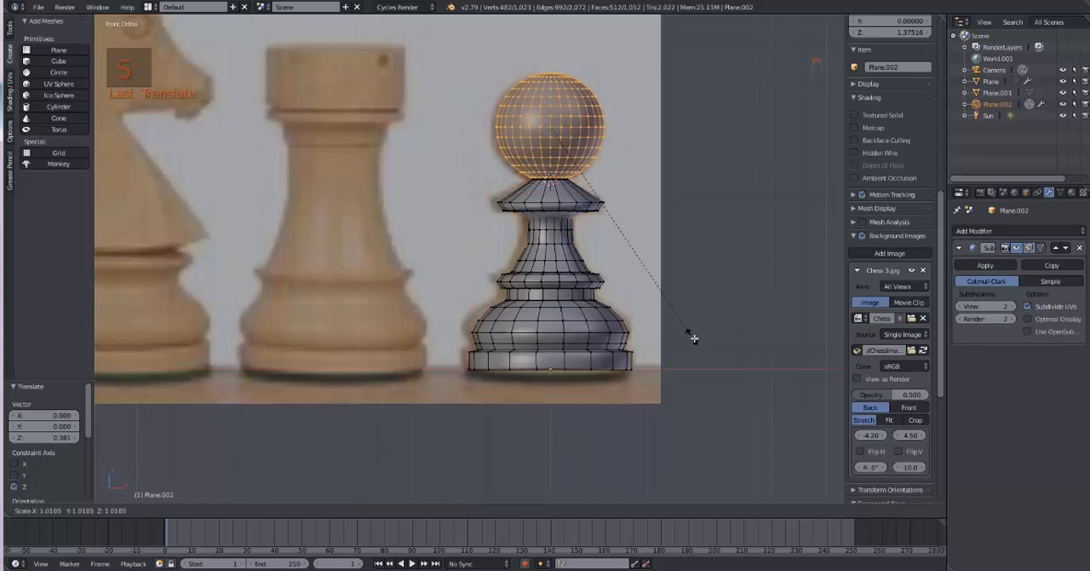
pyautogui.click(698, 341)
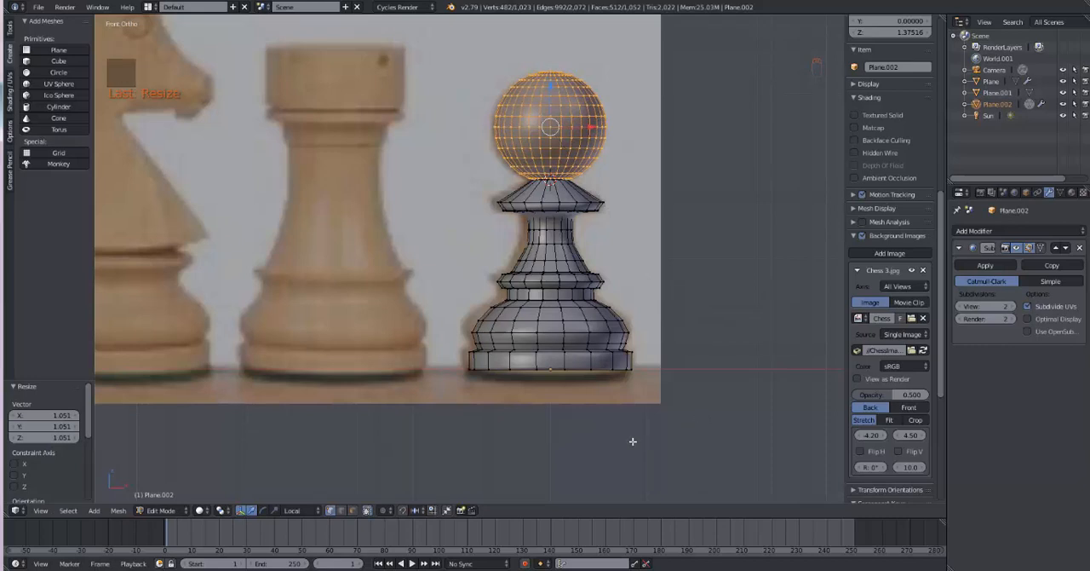
# Step: Return to Object Mode and assign the existing CP_flakes_green_G material to the pawn
pyautogui.press('Tab')
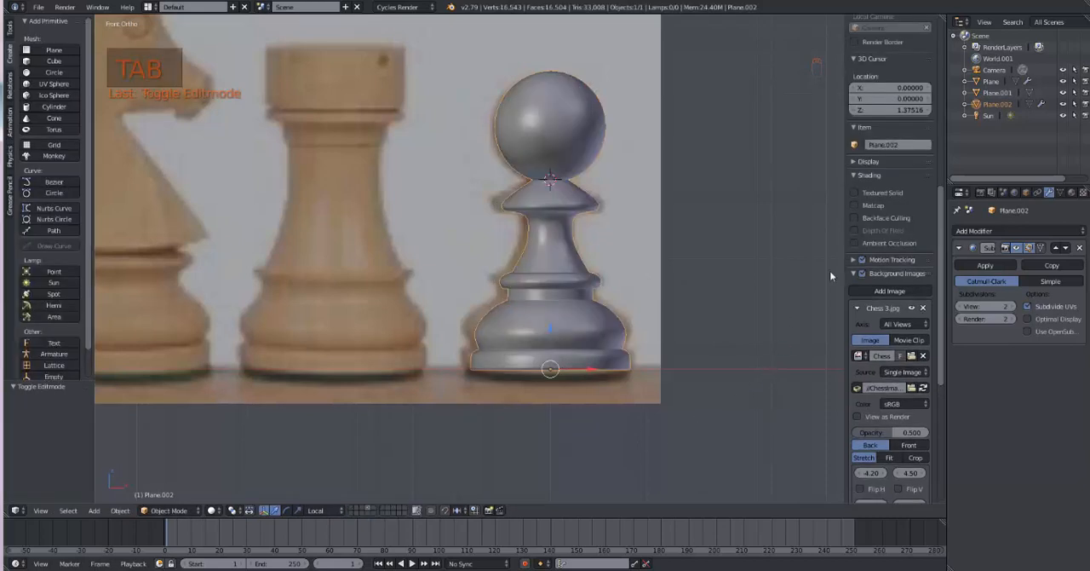
pyautogui.click(1073, 192)
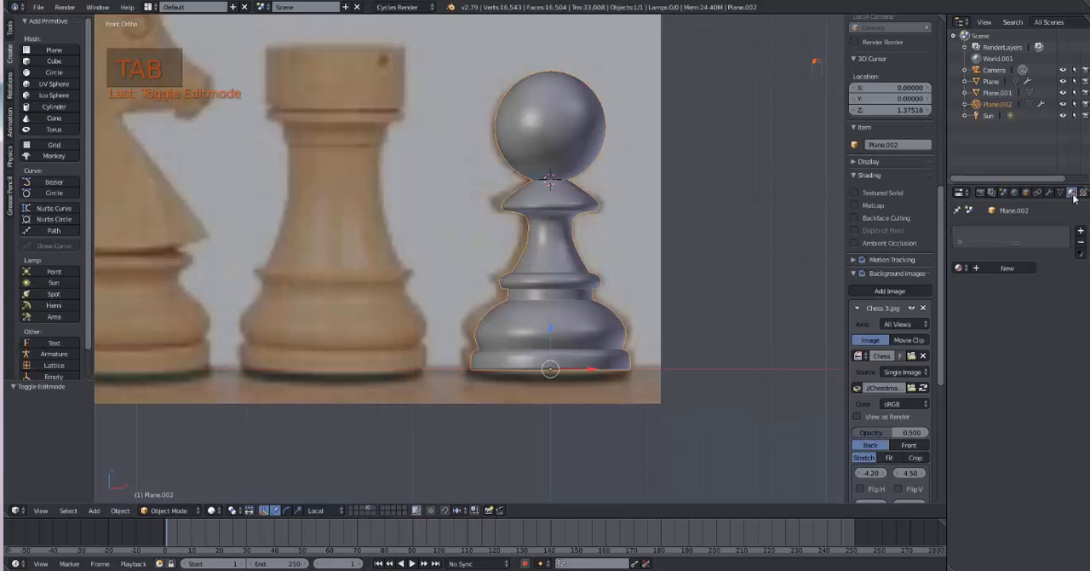
pyautogui.click(960, 268)
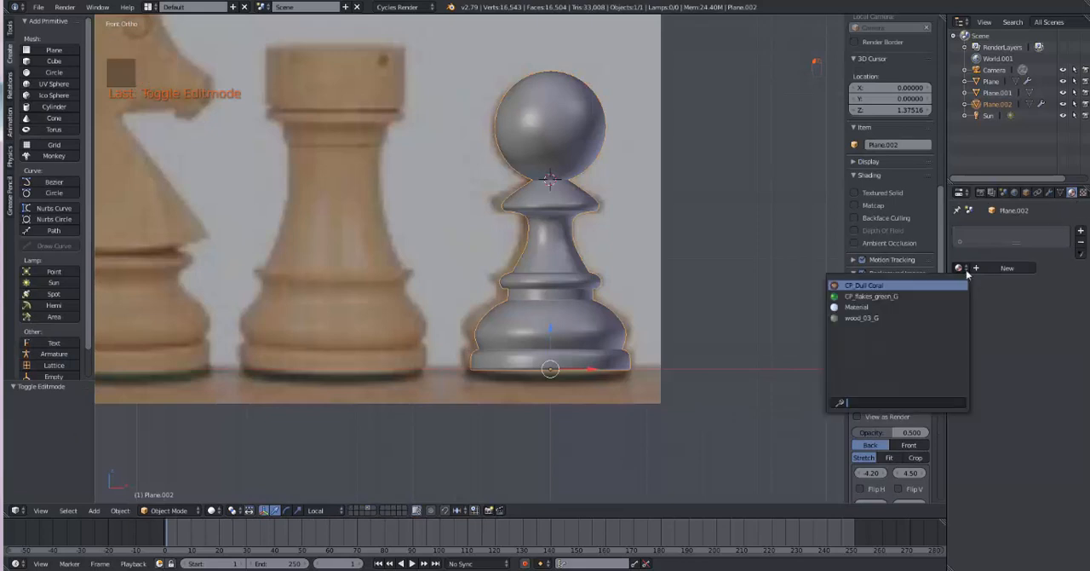
pyautogui.click(940, 295)
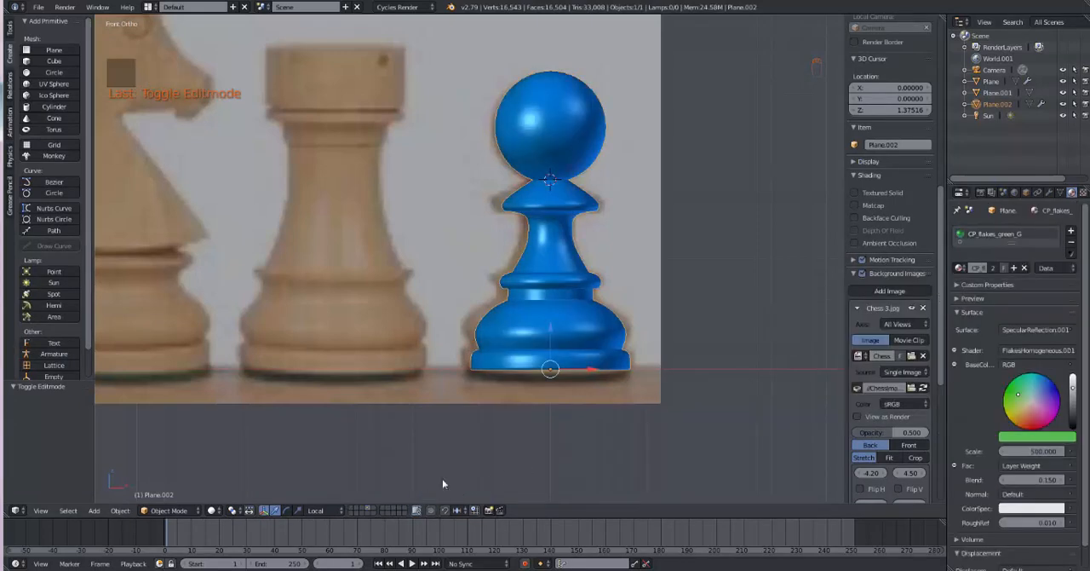
# Step: Move the pawn to the first layer and display that layer with the chessboard
pyautogui.press('m')
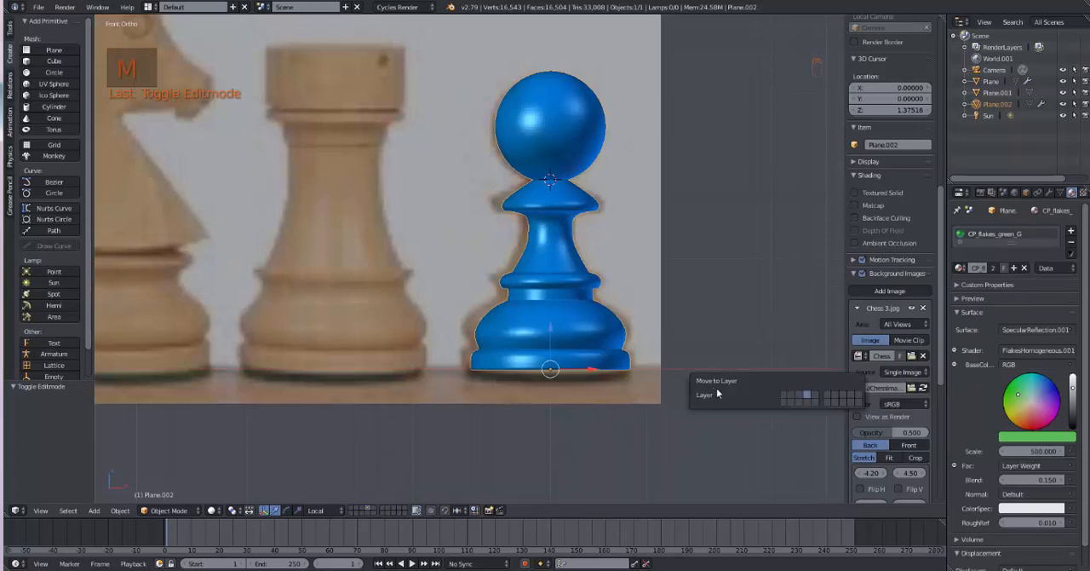
pyautogui.click(783, 396)
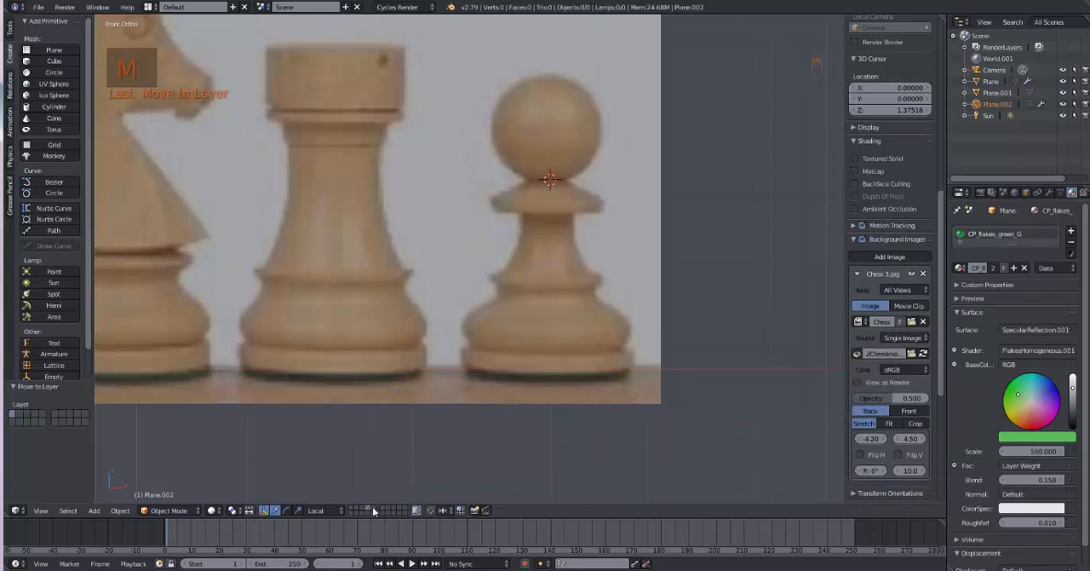
pyautogui.click(353, 511)
pyautogui.scroll(-3, 614, 468)
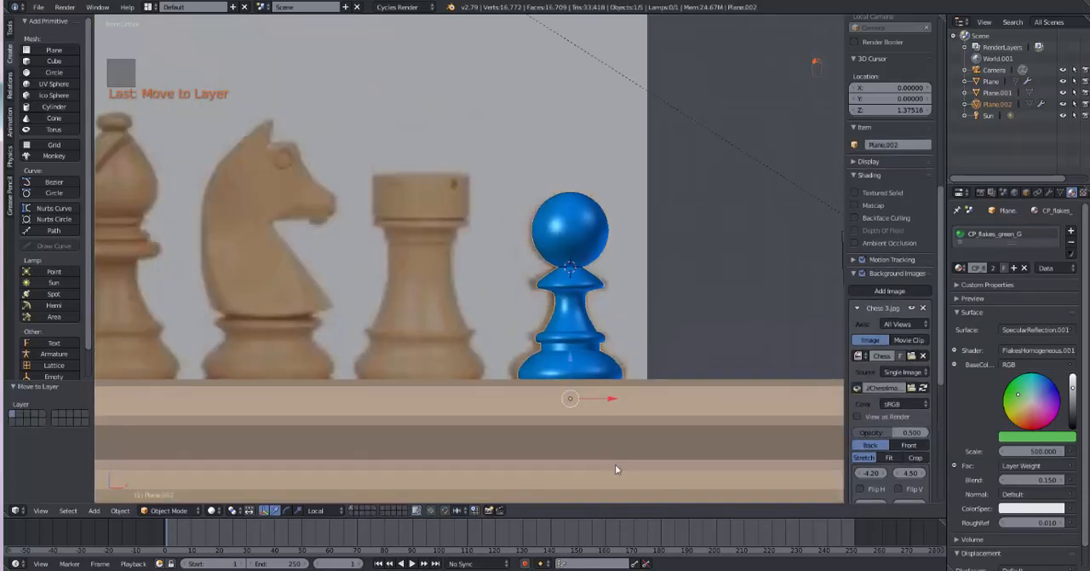
# Step: Raise the pawn about 0.58 along Z to stand above the board surface, and switch the viewport to Rendered shading
pyautogui.moveTo(613, 468); pyautogui.dragTo(581, 487, button='middle')
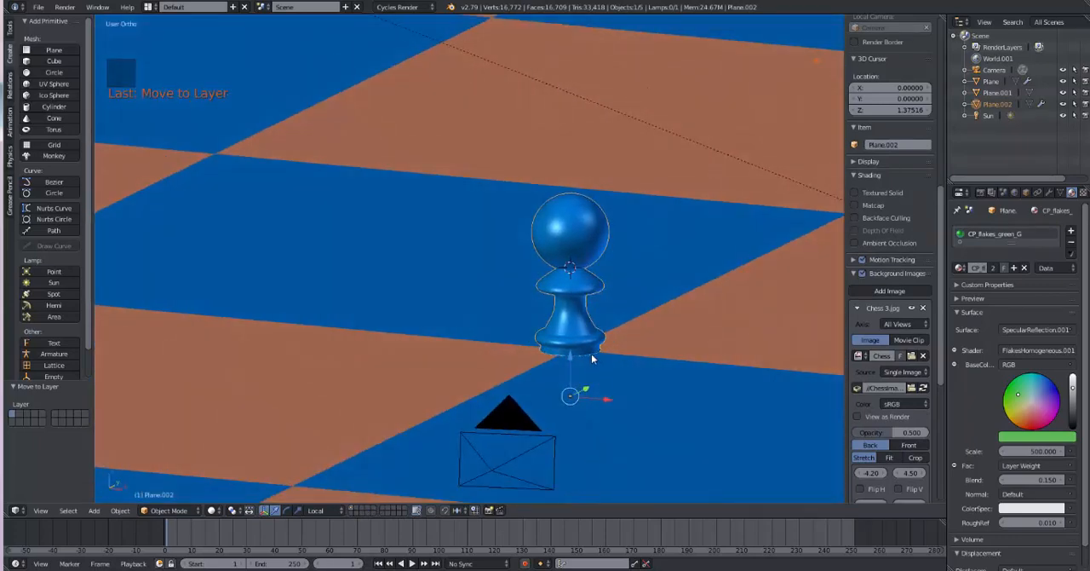
pyautogui.moveTo(574, 358); pyautogui.dragTo(558, 308)
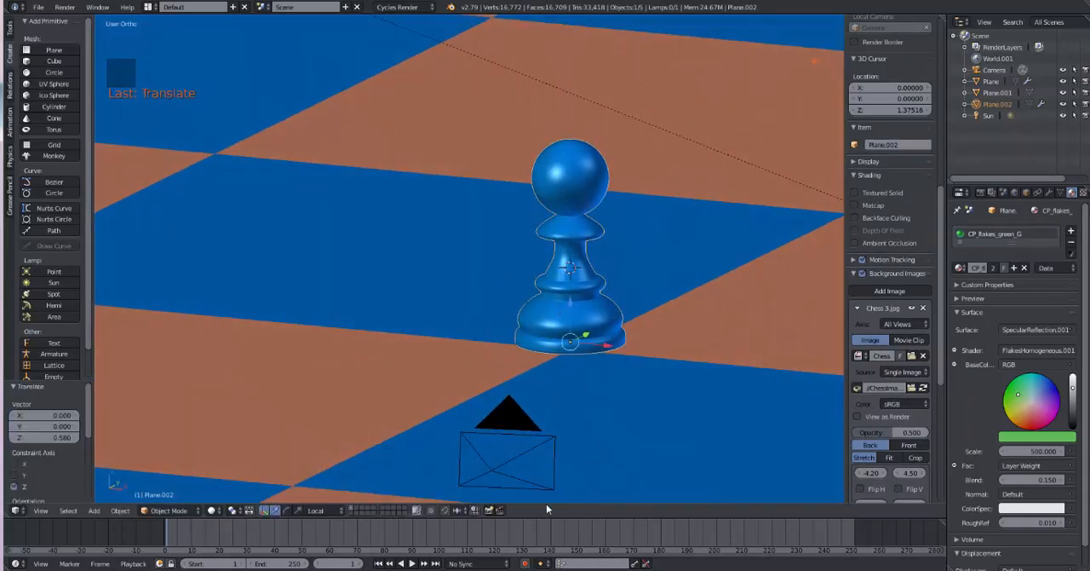
pyautogui.click(212, 510)
pyautogui.click(229, 433)
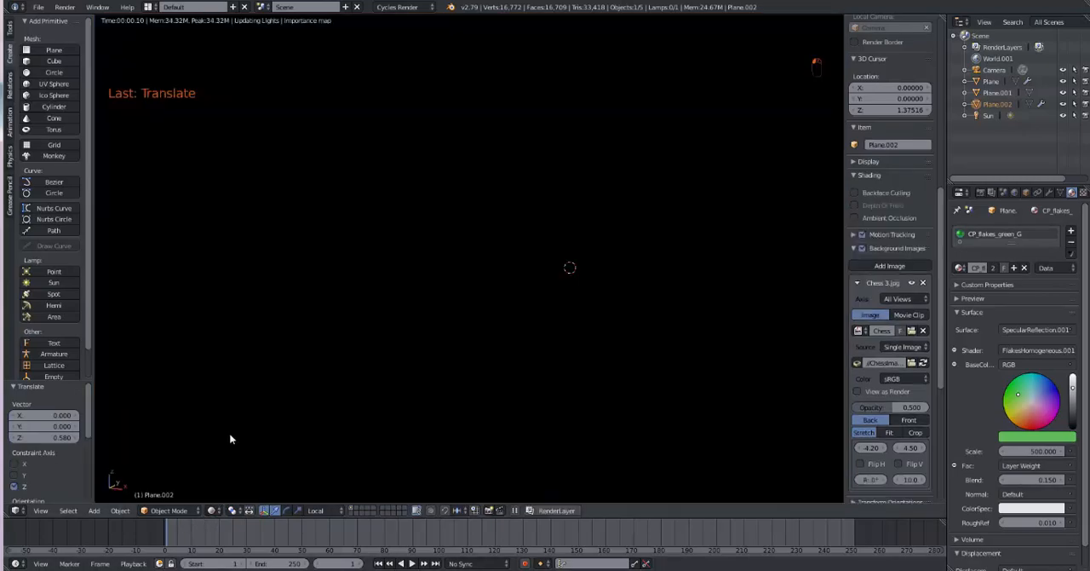
pyautogui.scroll(-2, 337, 443)
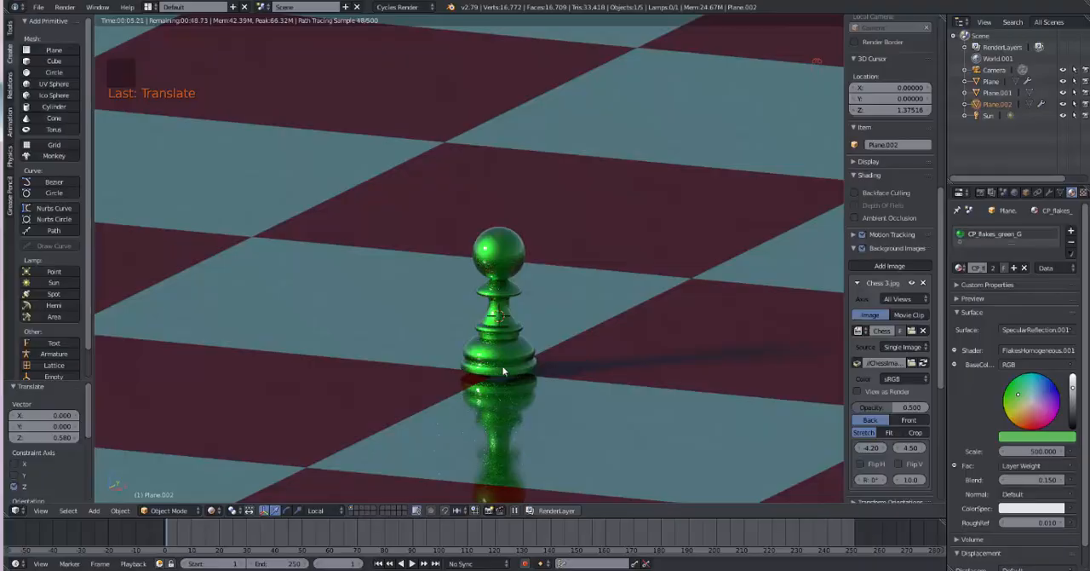
# Step: Move the pawn away from the board's centre over a neighbouring light square, and scale it up about 3.4 times
pyautogui.press('g')
pyautogui.click(383, 331)
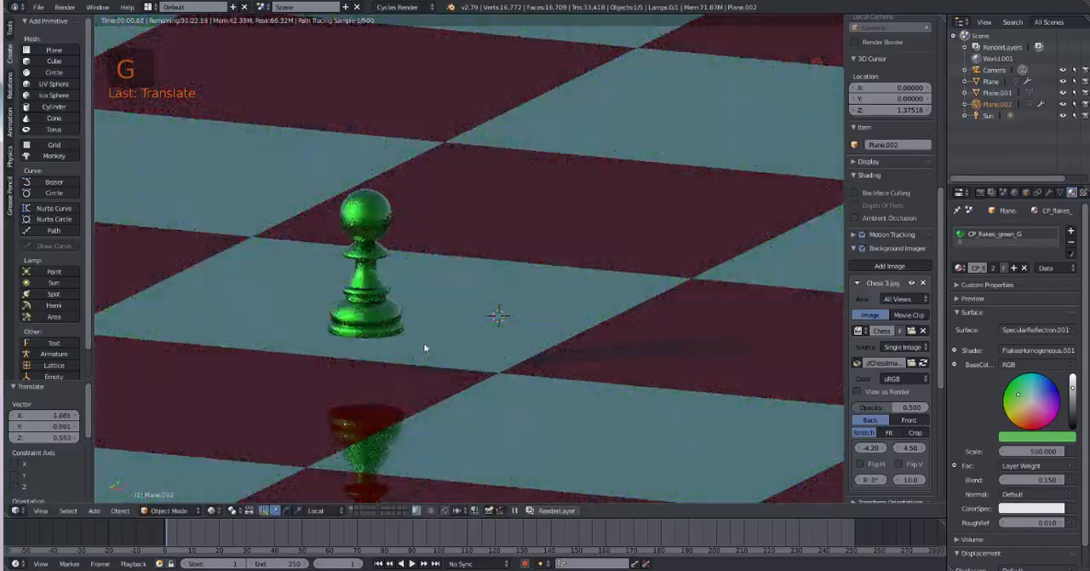
pyautogui.scroll(-5, 440, 366)
pyautogui.moveTo(442, 365); pyautogui.dragTo(446, 378, button='middle')
pyautogui.press('s')
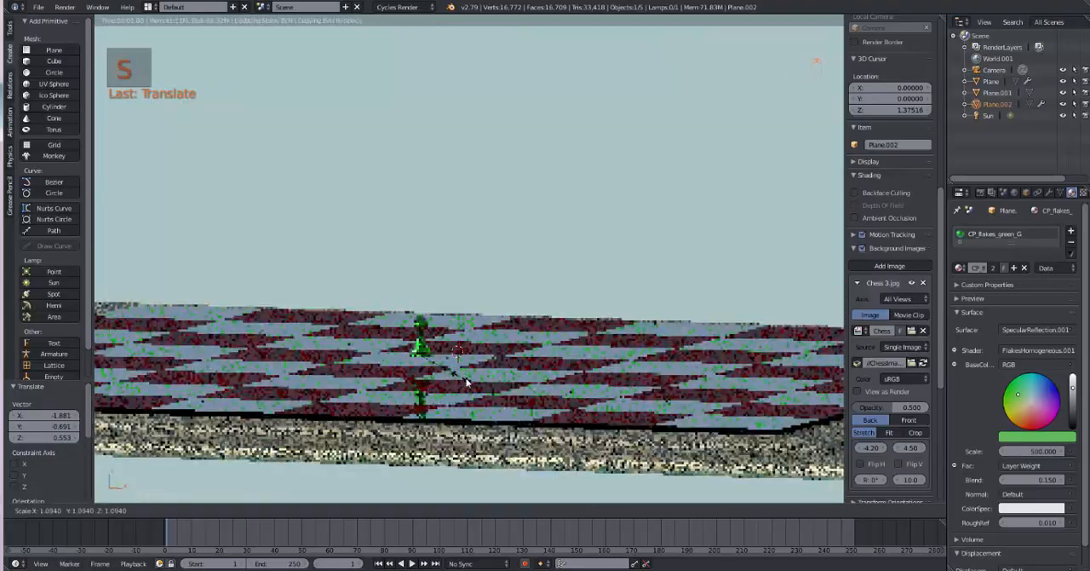
pyautogui.click(542, 419)
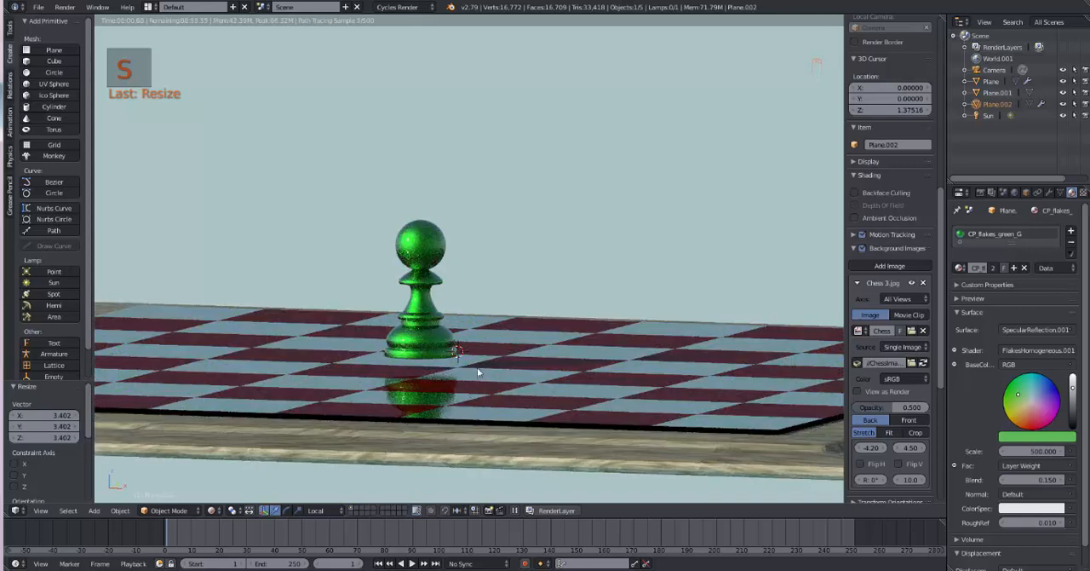
# Step: Switch the viewport to Solid shading and lower the pawn about 0.65 along its local Z axis to the board surface
pyautogui.click(211, 510)
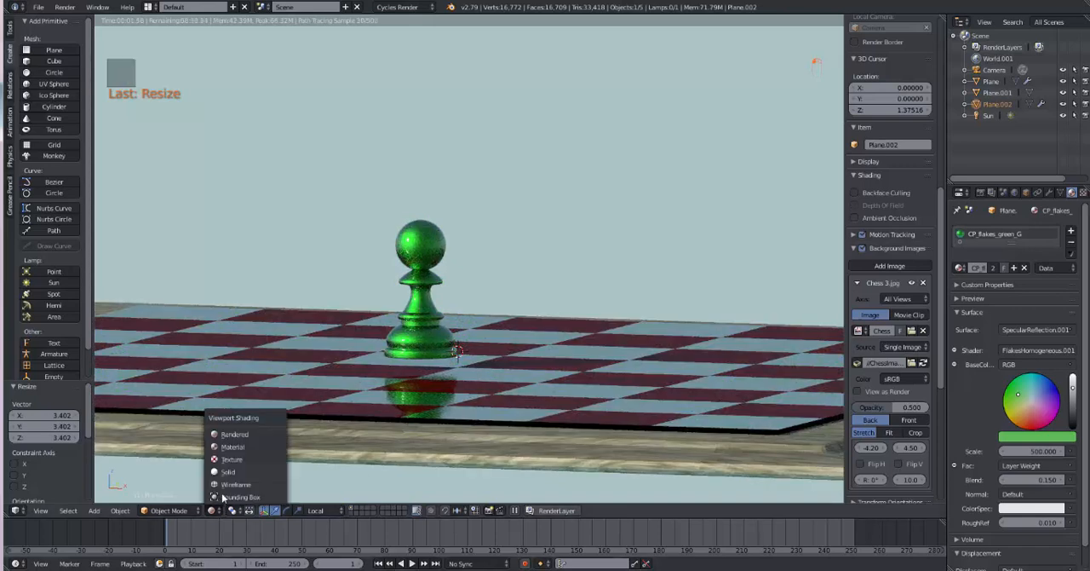
pyautogui.click(229, 471)
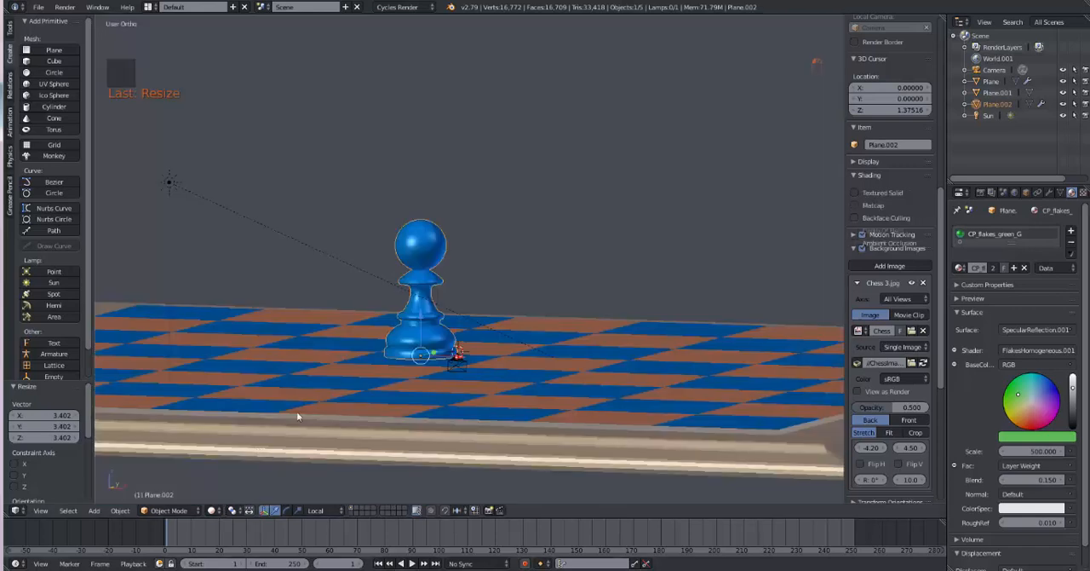
pyautogui.rightClick(430, 253)
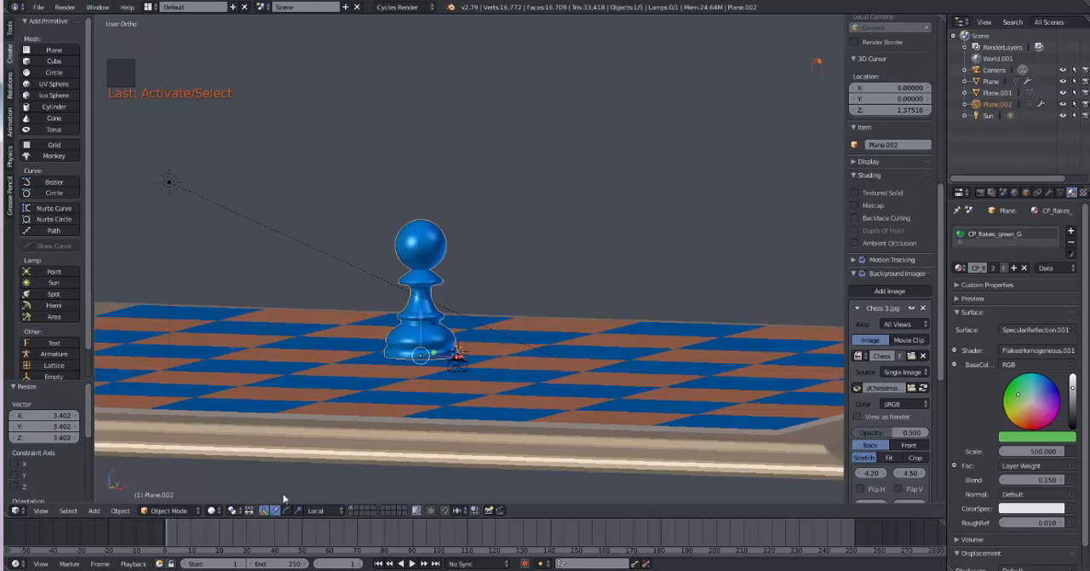
pyautogui.press('g')
pyautogui.press('z')
pyautogui.press('z')
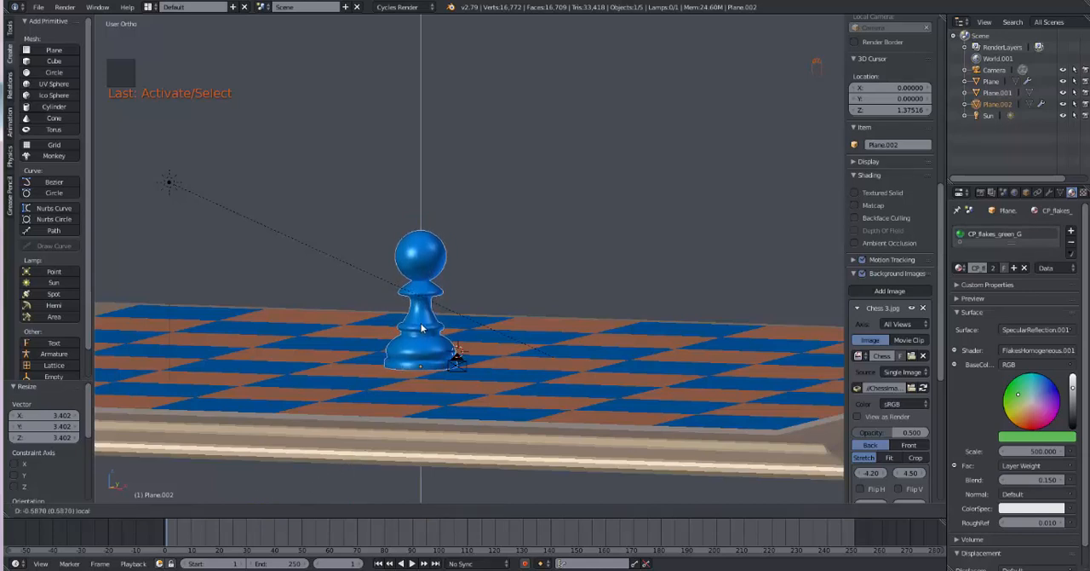
pyautogui.click(451, 356)
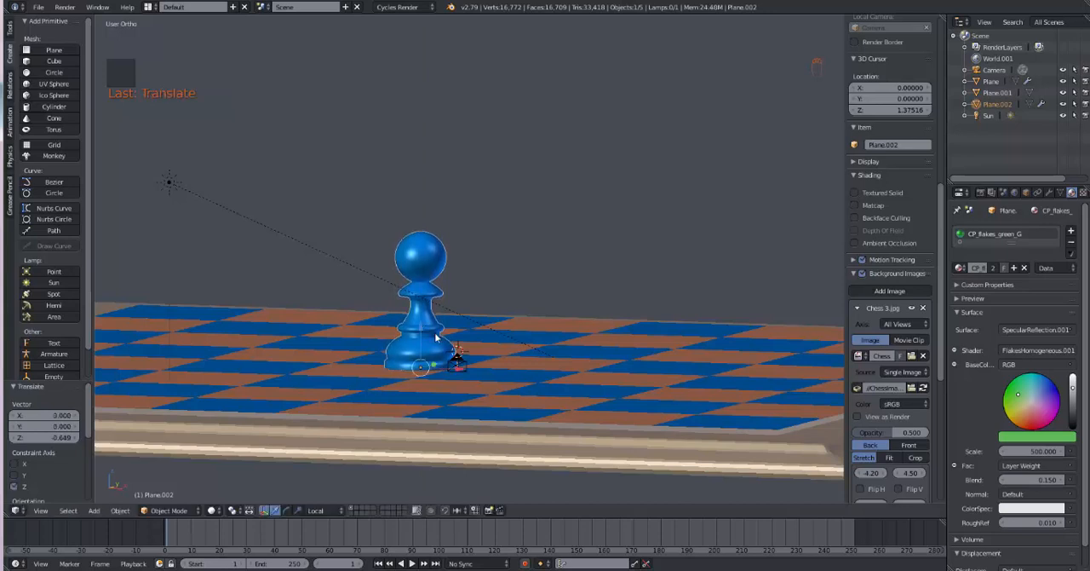
# Step: Shift the pawn about 3.17 along Y and -1.41 along X, and scale it down to about 0.65
pyautogui.press('g')
pyautogui.press('y')
pyautogui.click(474, 365)
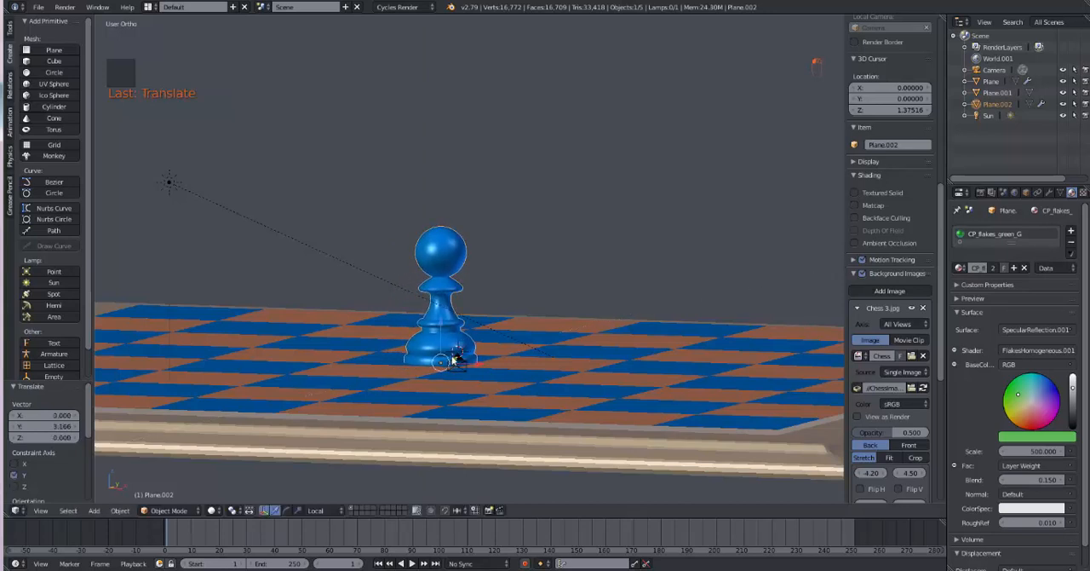
pyautogui.press('g')
pyautogui.press('x')
pyautogui.click(452, 356)
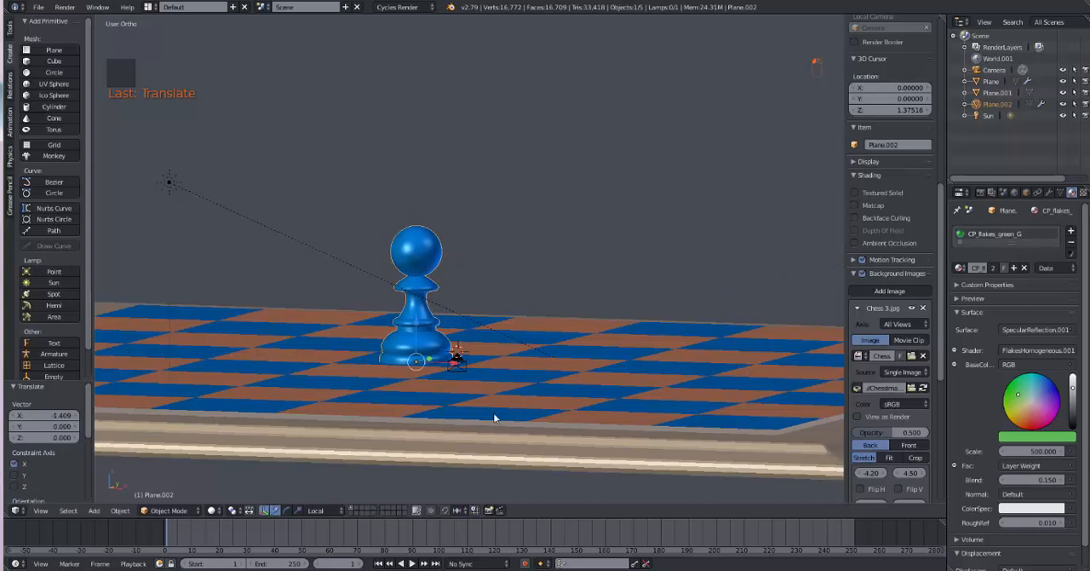
pyautogui.press('s')
pyautogui.click(465, 402)
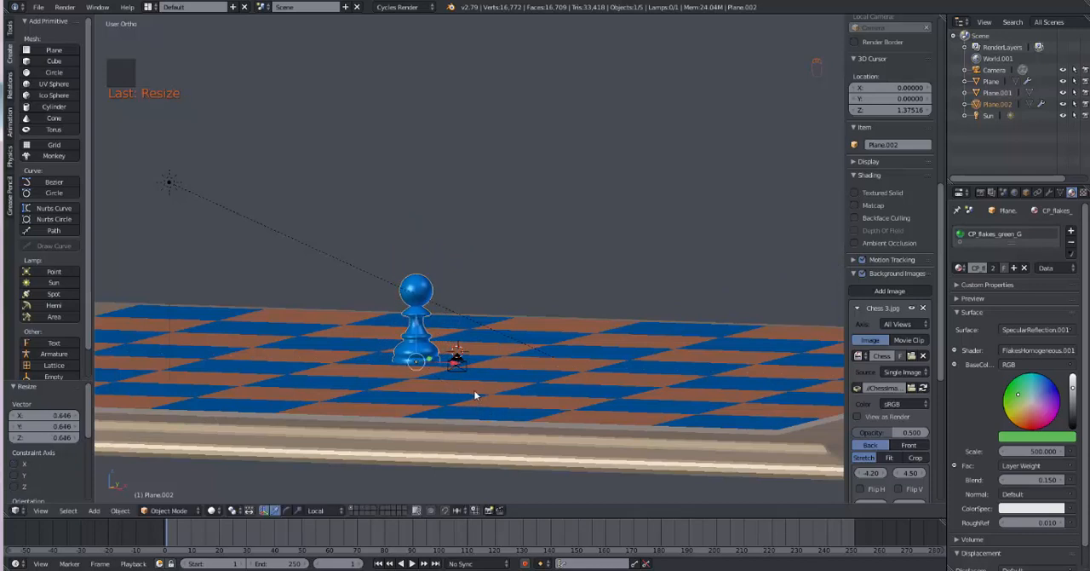
# Step: Duplicate the pawn about 5.26 along X and assign the existing CP_Dull Coral material to the copy
pyautogui.hotkey('shift', 'd')
pyautogui.press('x')
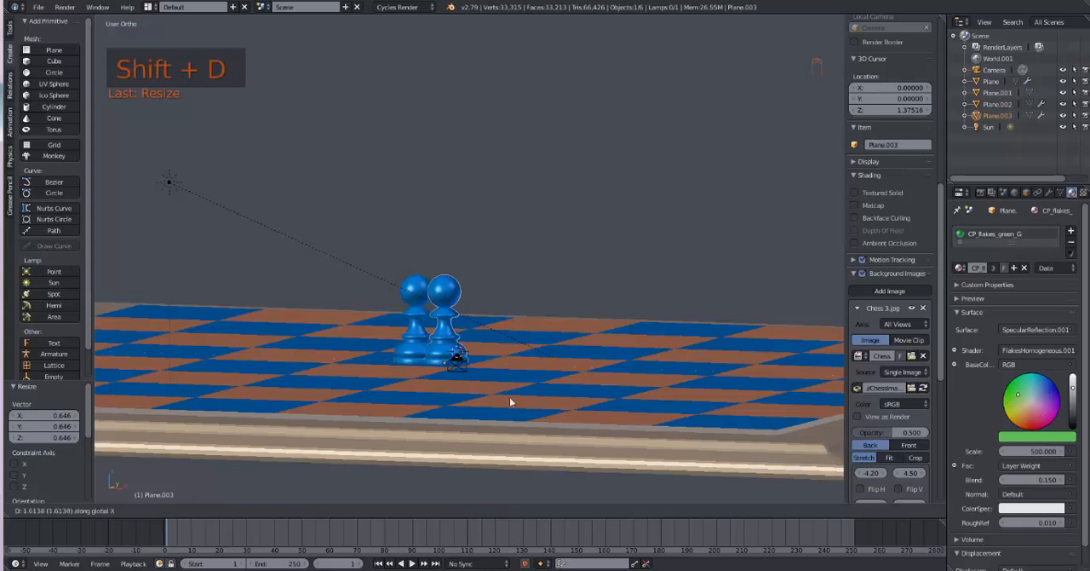
pyautogui.click(564, 404)
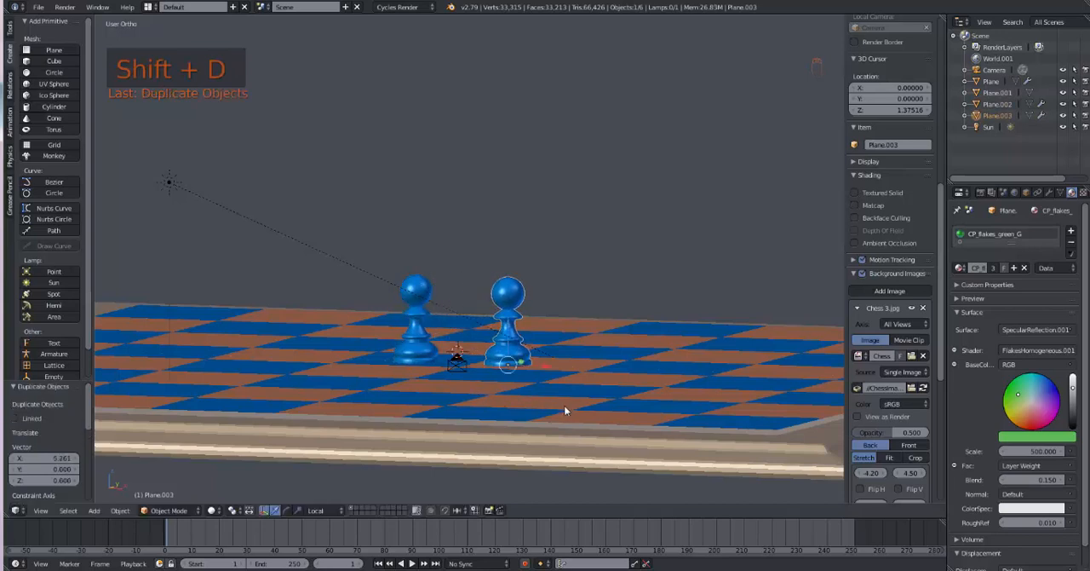
pyautogui.rightClick(510, 310)
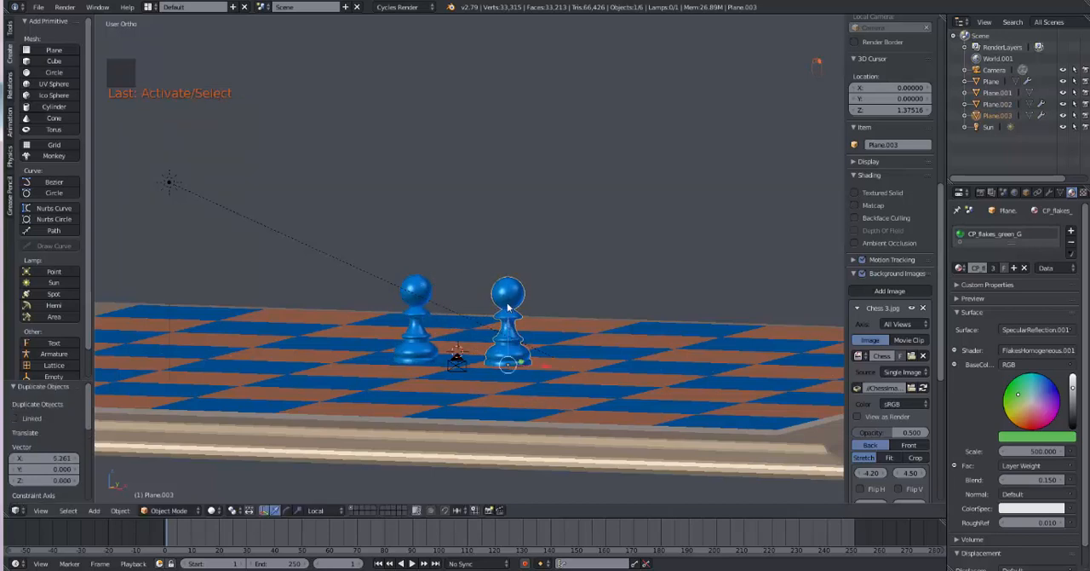
pyautogui.click(962, 268)
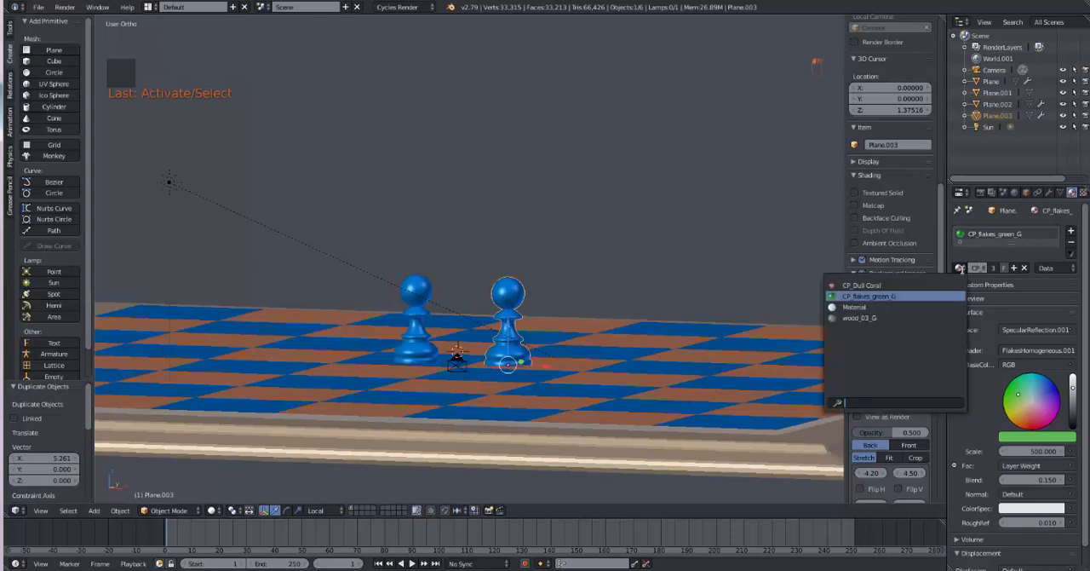
pyautogui.click(920, 284)
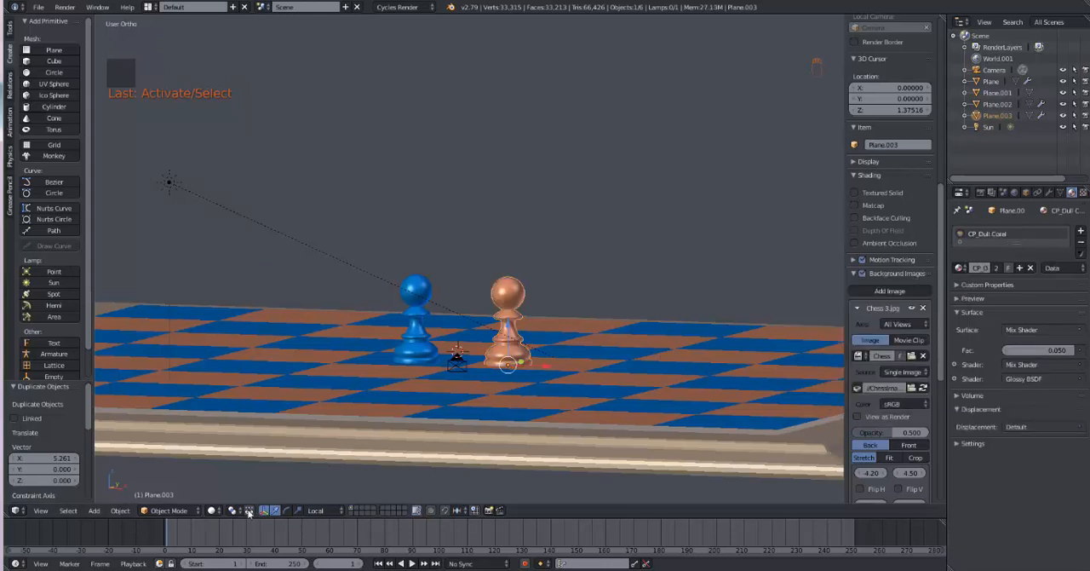
# Step: Switch the viewport to Rendered shading and check both pawns against the whole chessboard
pyautogui.click(215, 511)
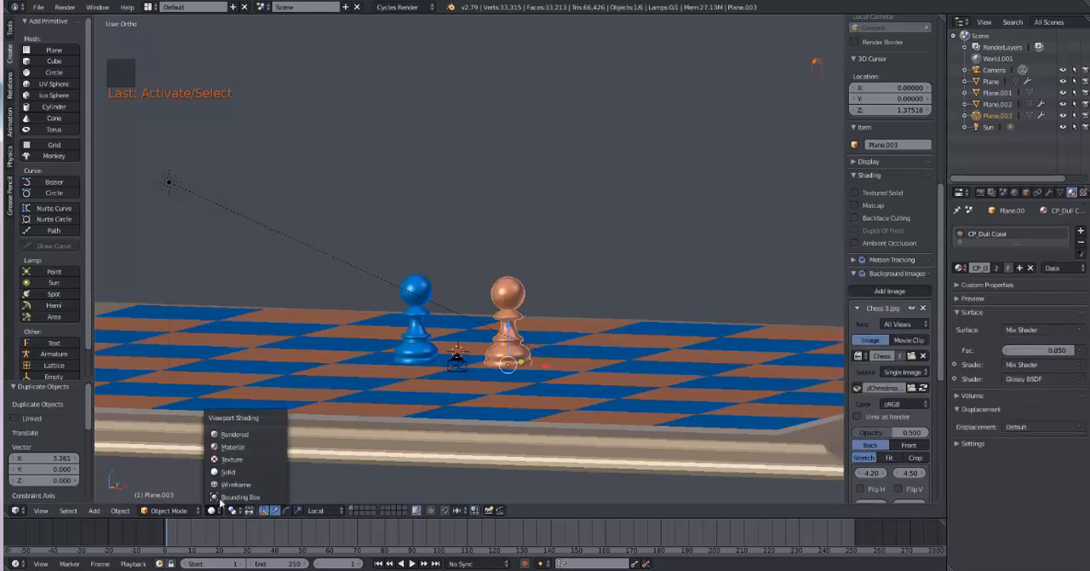
pyautogui.click(228, 435)
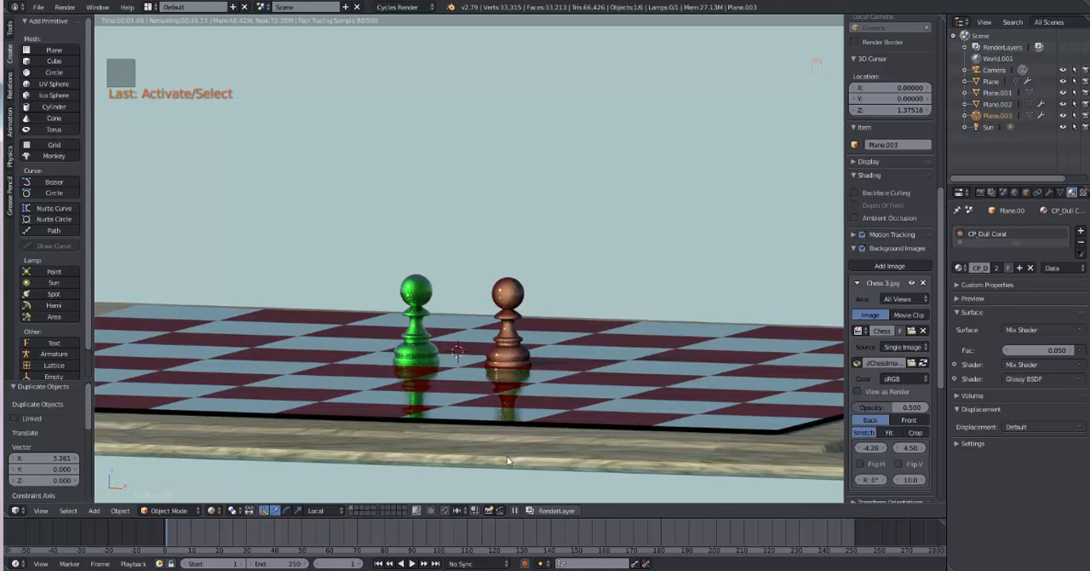
pyautogui.moveTo(388, 482); pyautogui.dragTo(584, 414, button='middle')
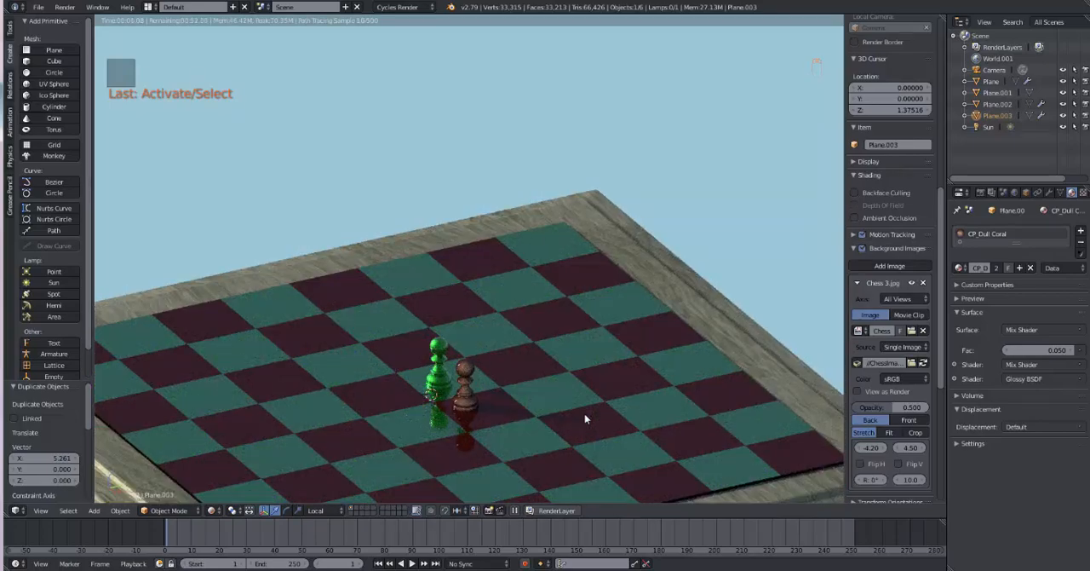
pyautogui.scroll(-3, 584, 417)
pyautogui.scroll(2, 564, 453)
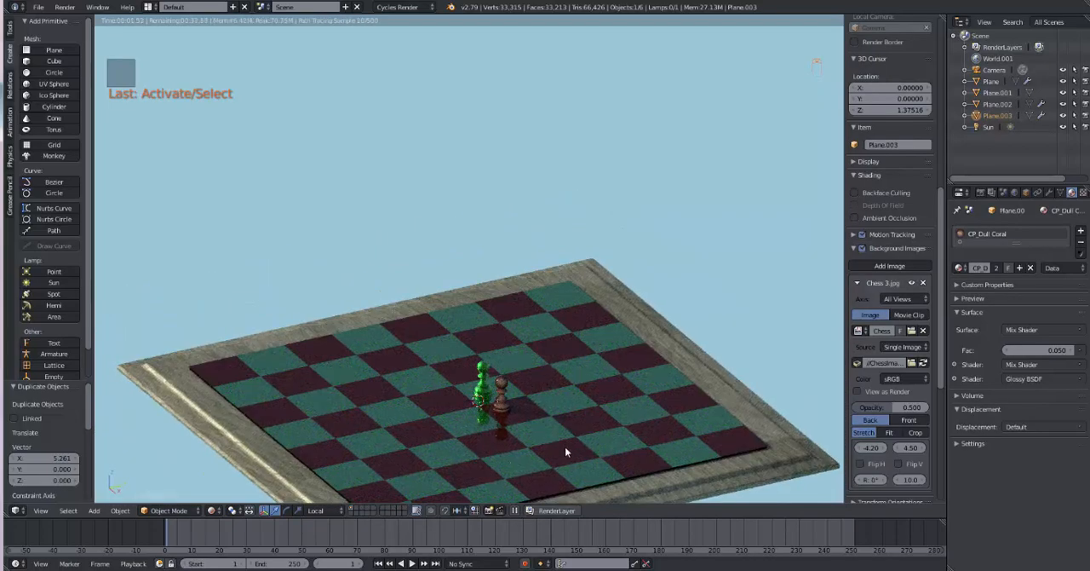